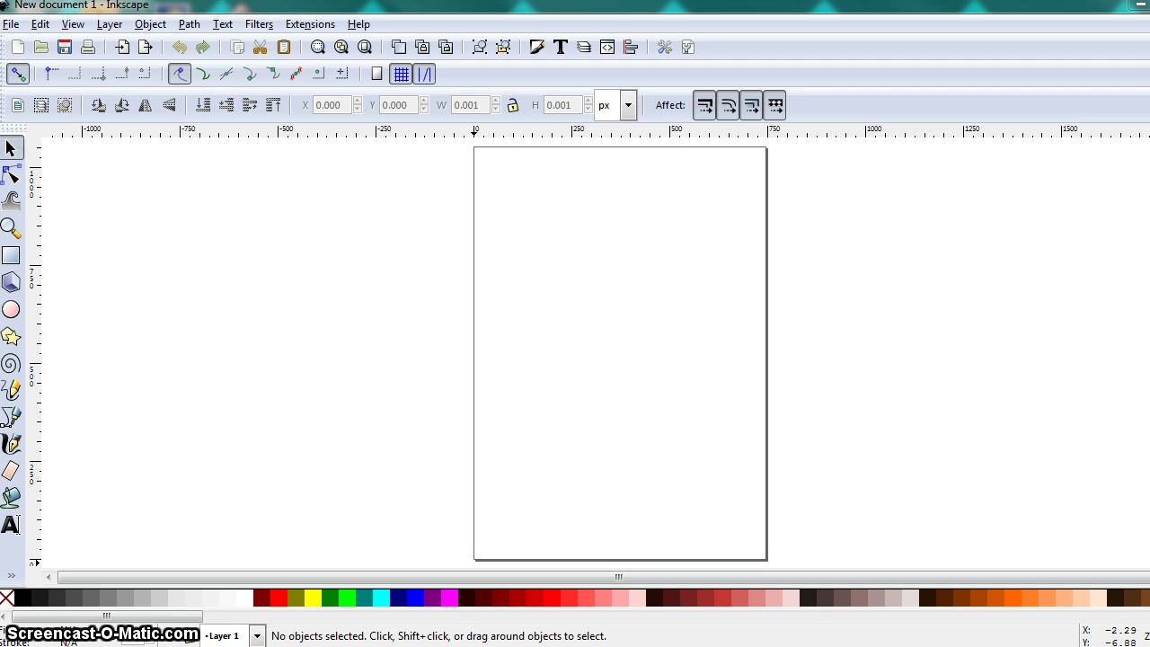
- Look at the concentric circles example in the Digital Arts lesson in Firefox and return to the Inkscape document
key(alt+Tab)
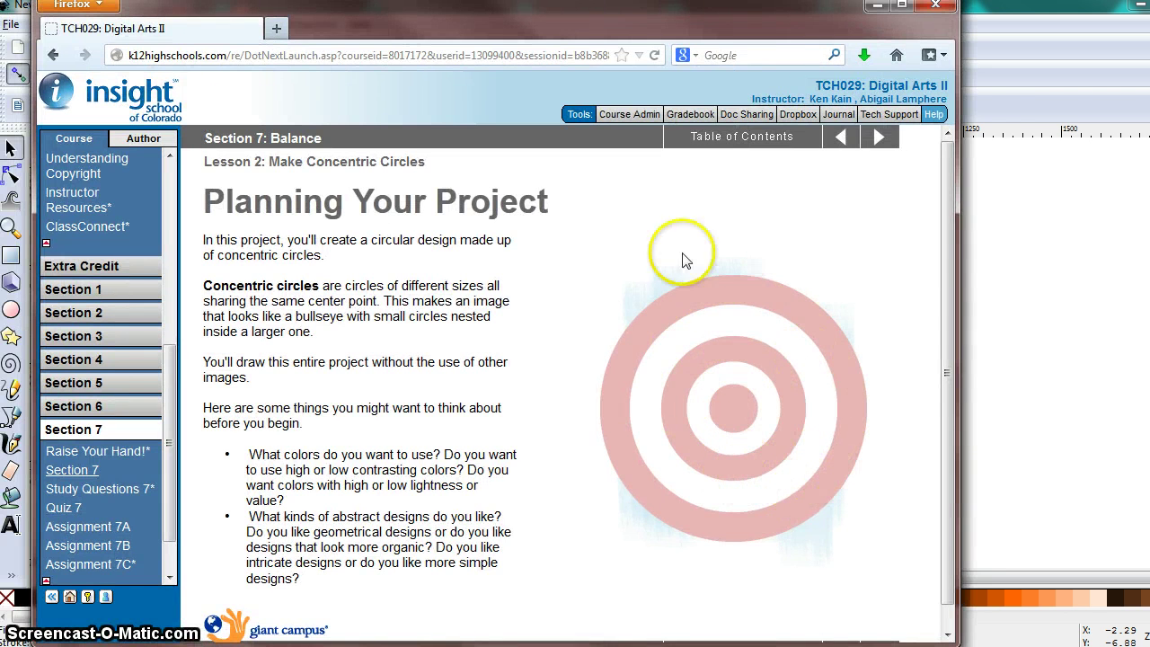
key(alt+Tab)
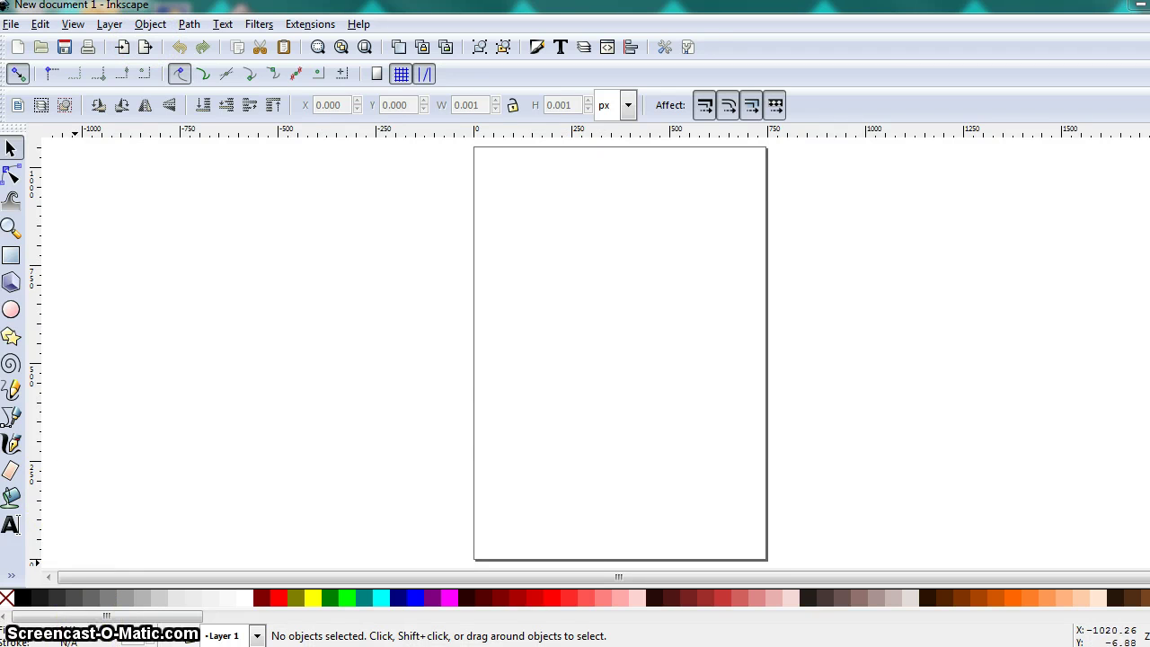
- Draw a circle about 490 px across in the middle of the page and open its fill and stroke settings
click(12, 312)
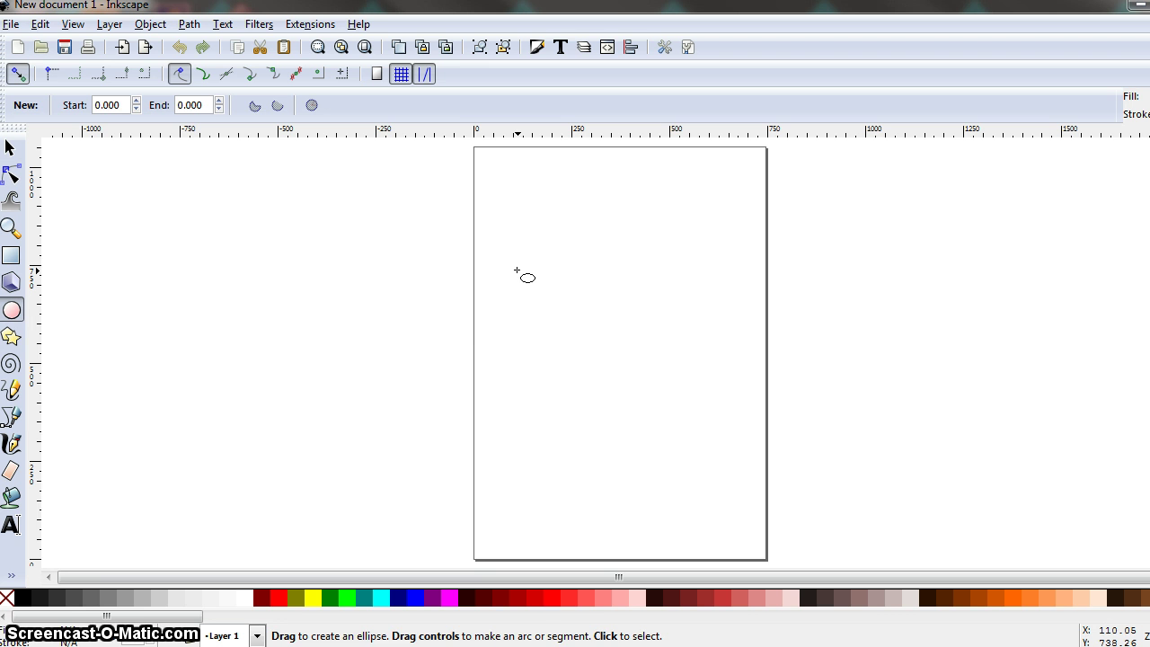
drag(516, 270, 742, 464)
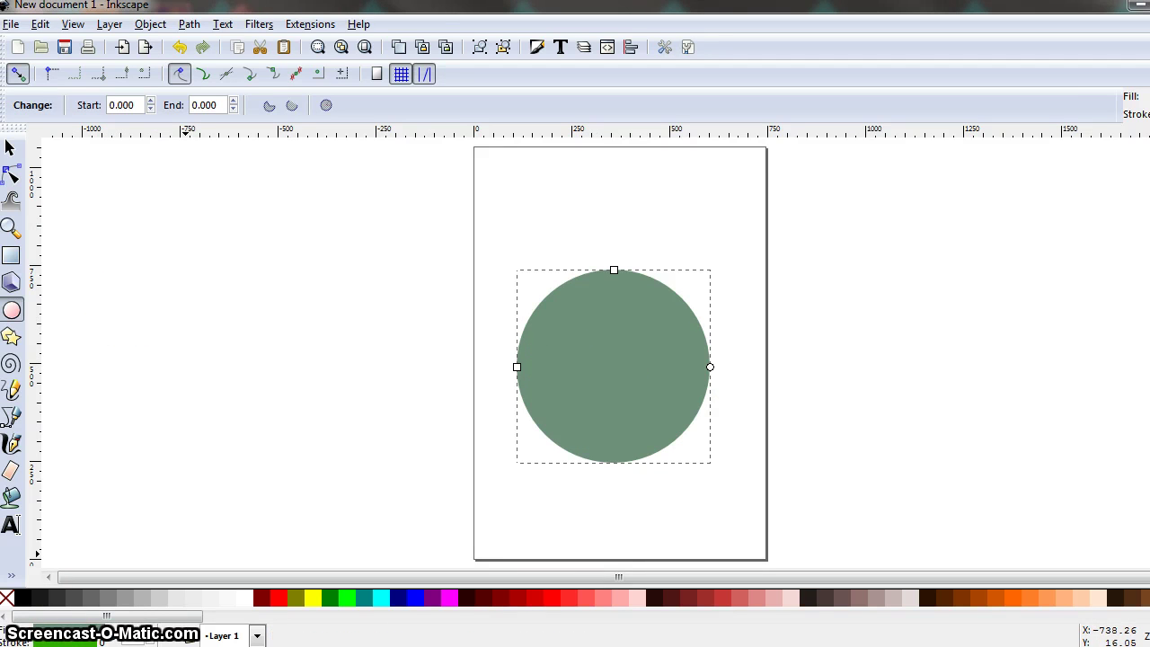
click(149, 24)
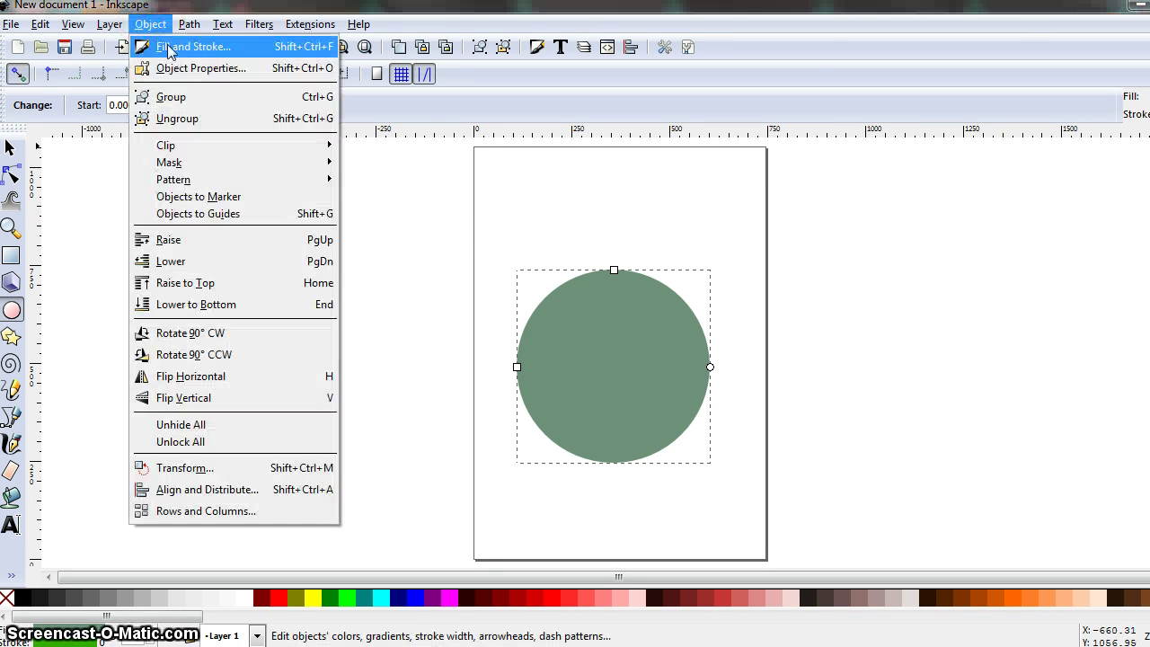
click(168, 48)
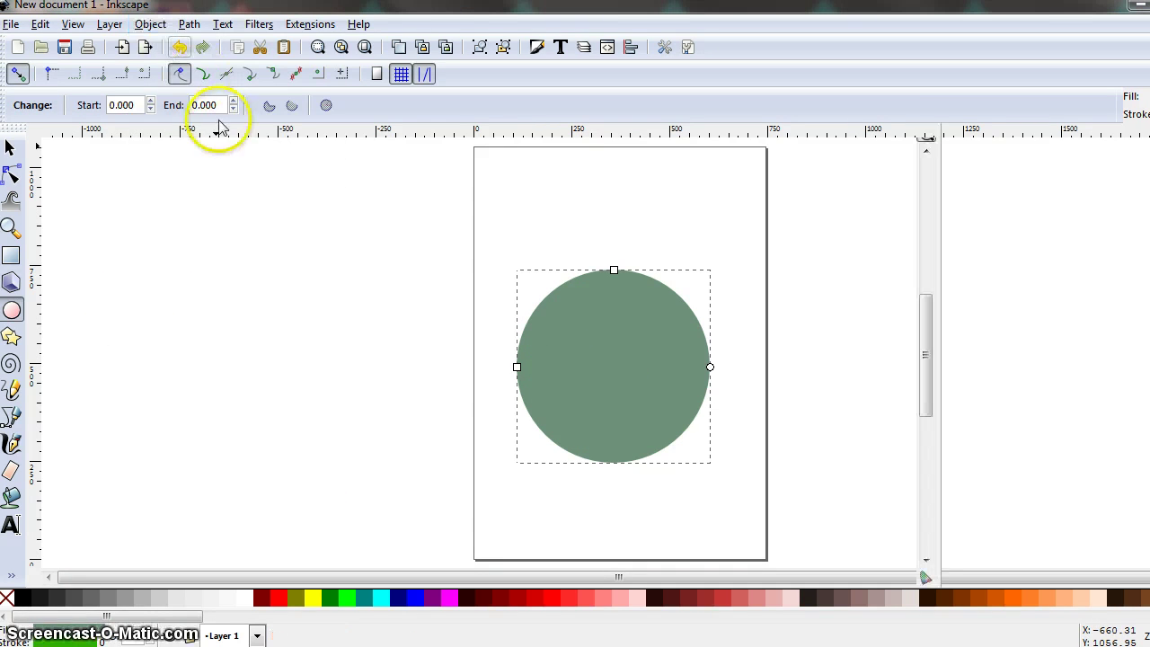
- Set the circle's flat fill to black by bringing the red, green and blue values to zero
click(995, 194)
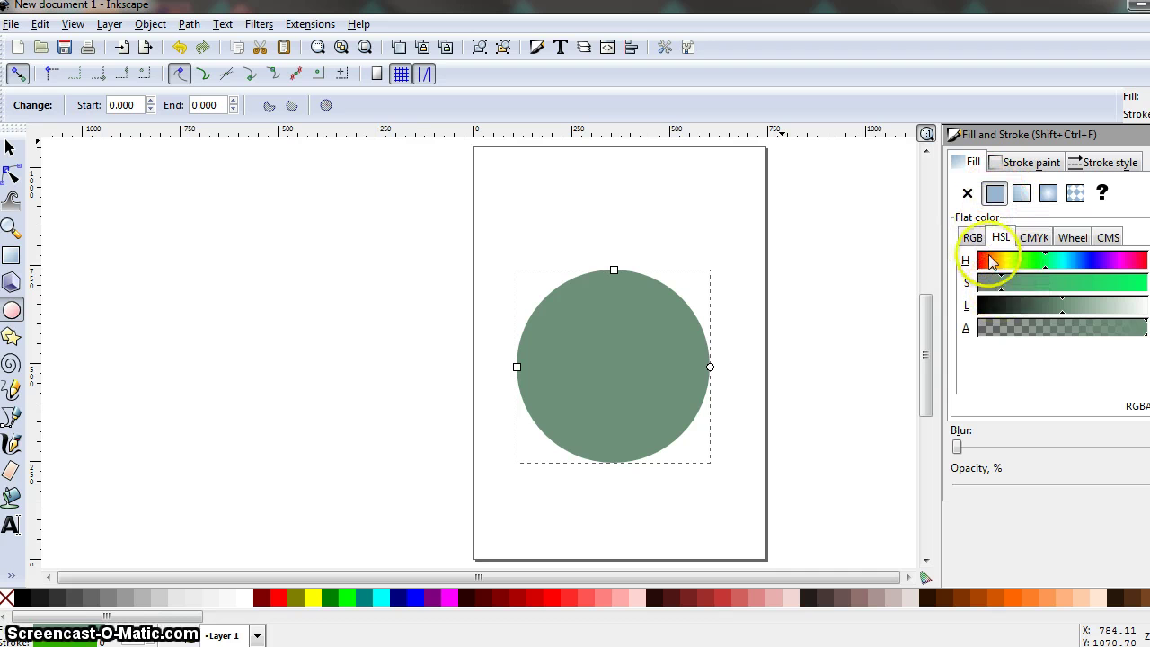
click(972, 237)
drag(1054, 267, 970, 277)
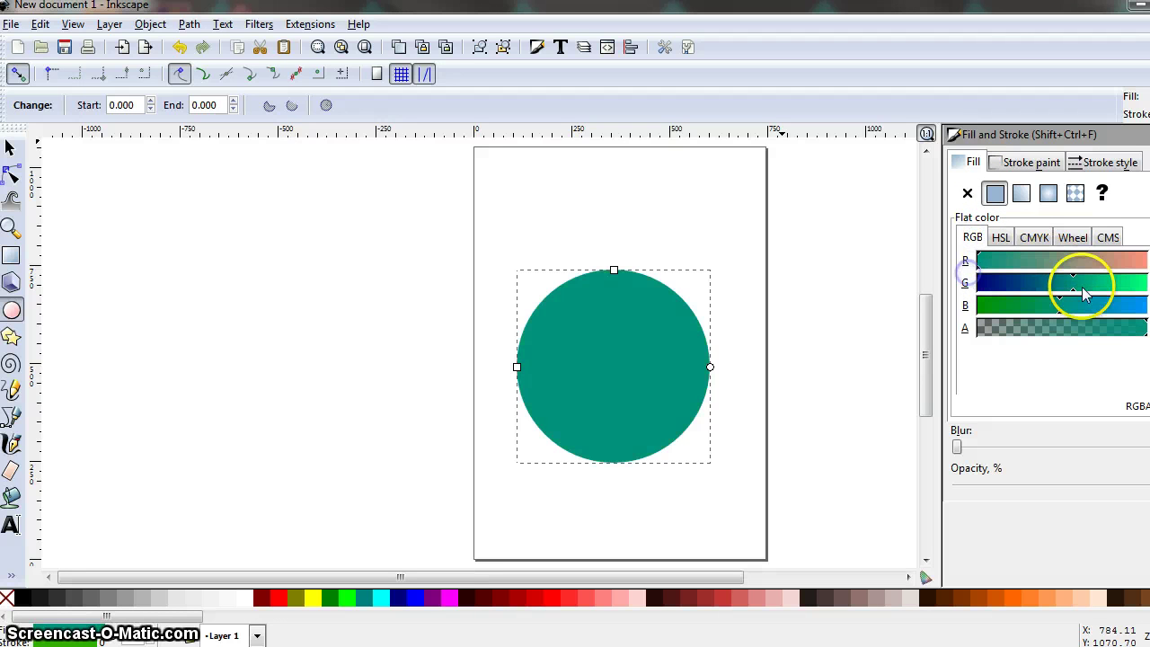
drag(1082, 287, 978, 302)
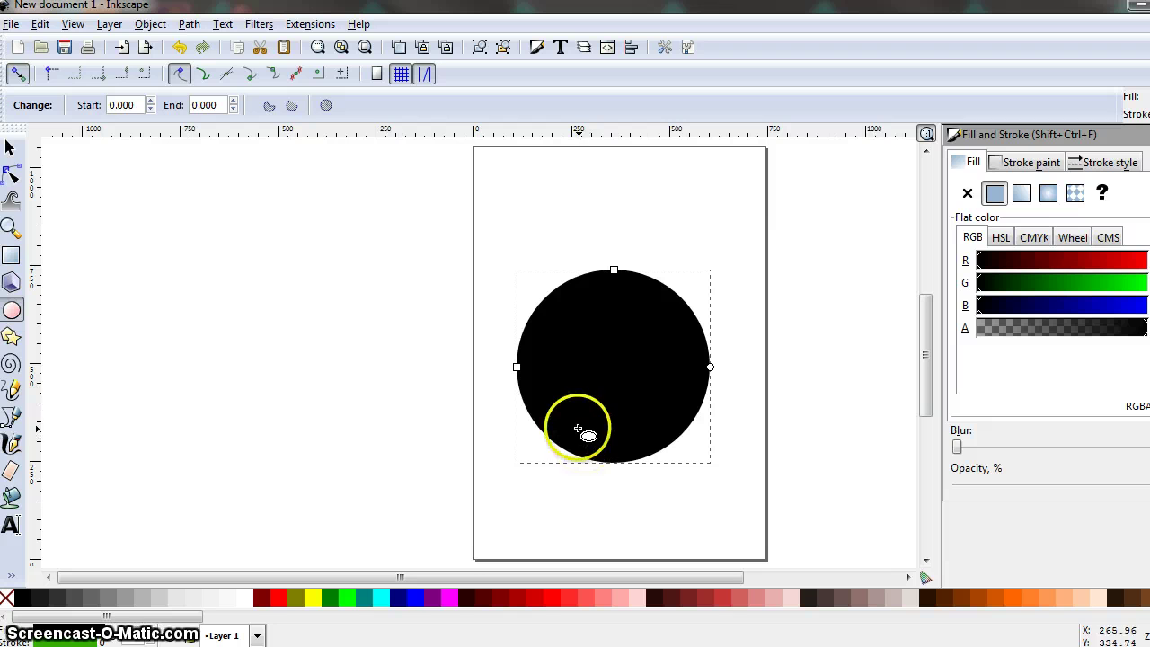
- Set the circle's stroke width to 60 px and remove its fill to leave a ring
click(1102, 163)
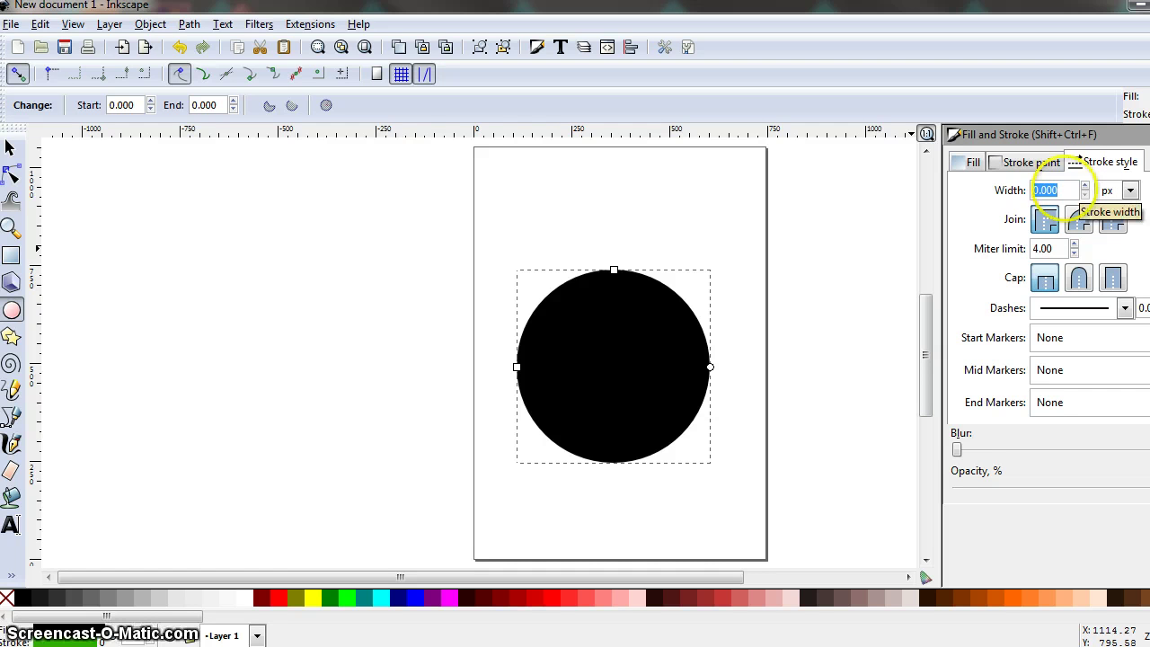
text(50)
key(Return)
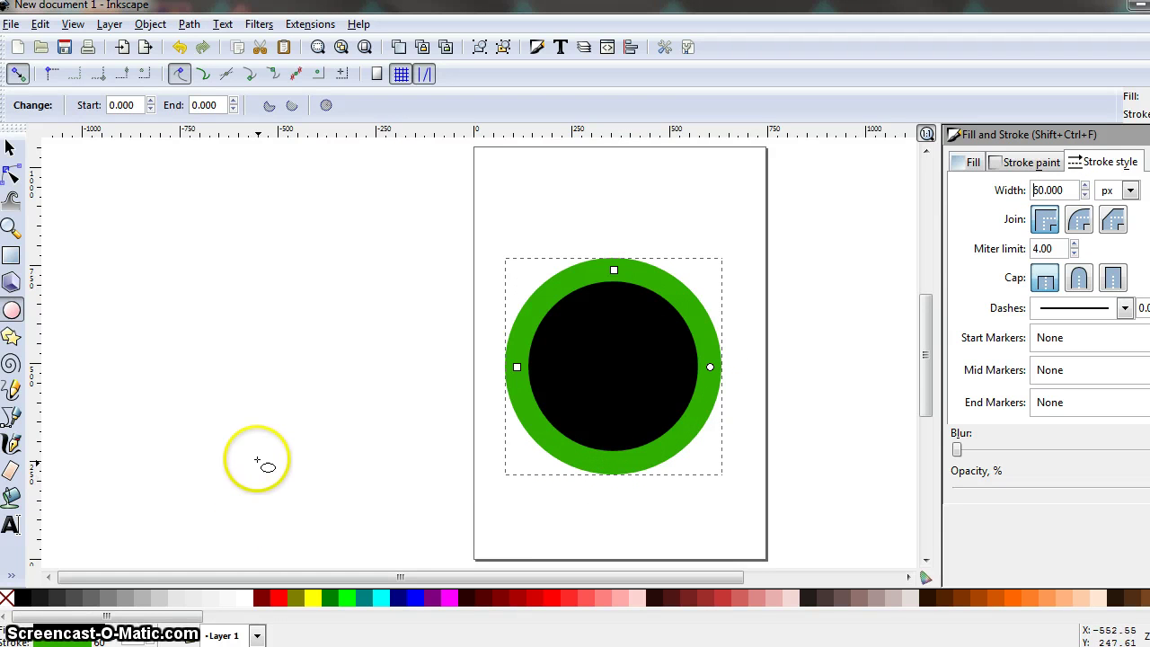
click(970, 162)
click(968, 193)
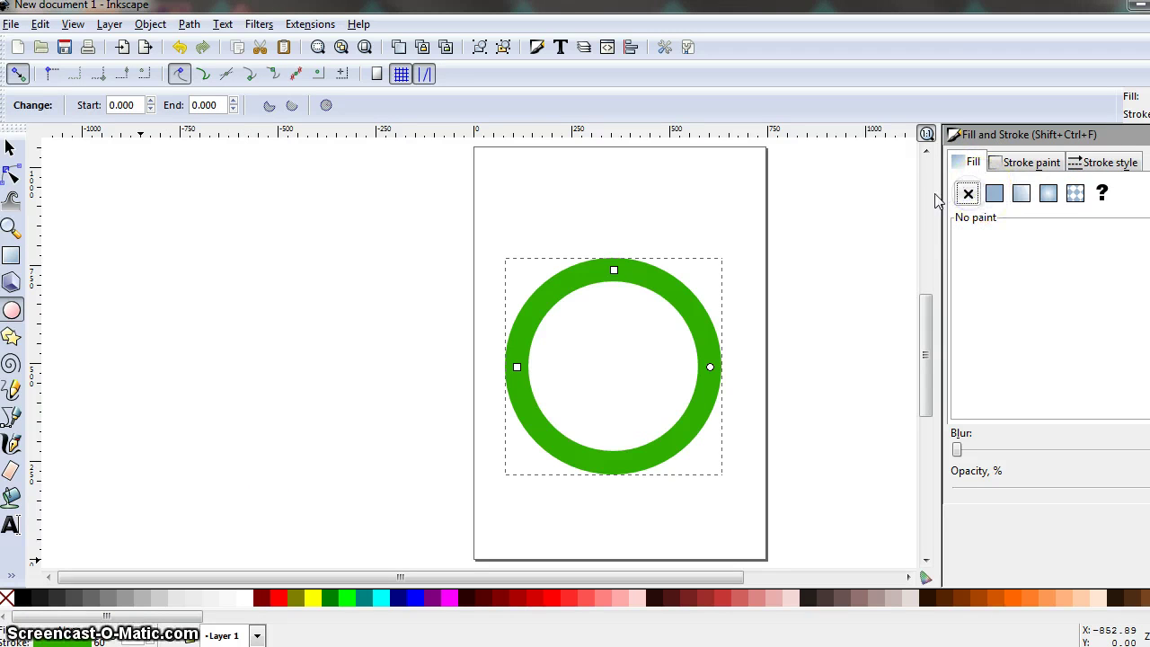
- Set the ring's stroke paint to flat black with hue, saturation and lightness at zero
click(1027, 162)
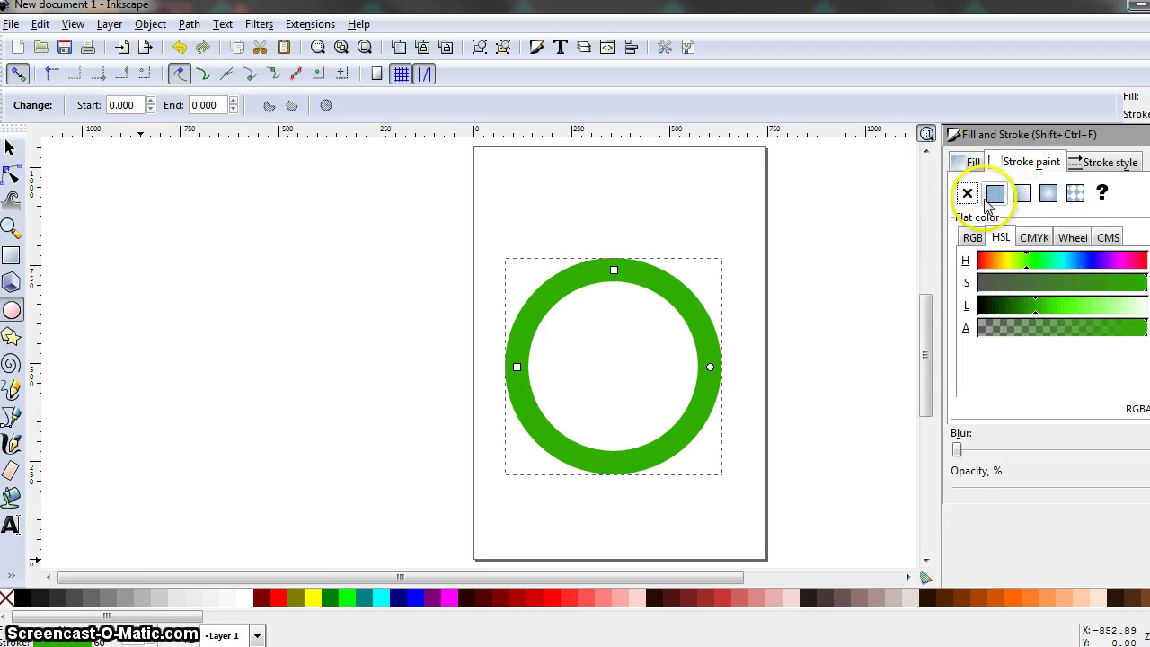
drag(1025, 262, 976, 268)
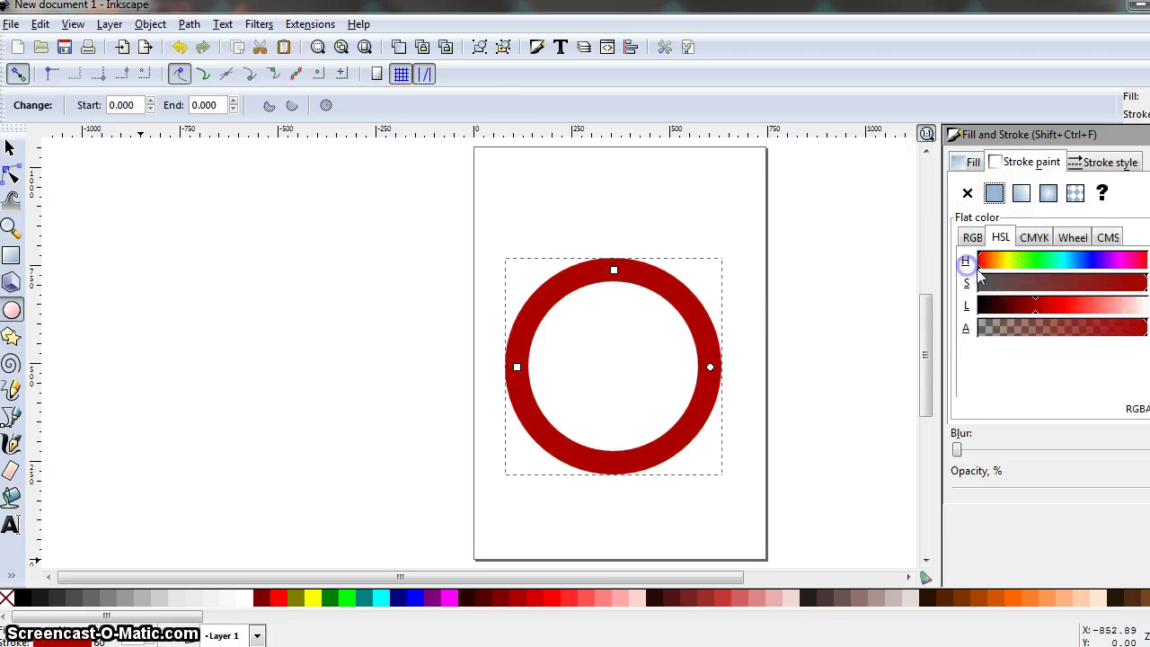
drag(1034, 307, 955, 303)
click(1142, 296)
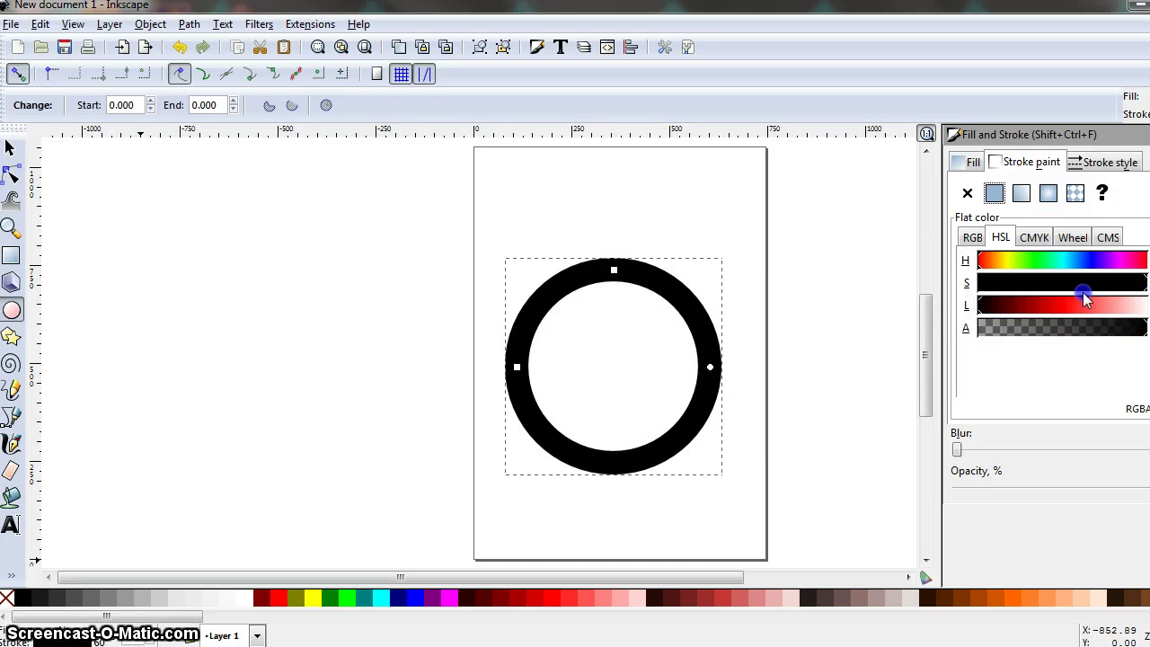
drag(1084, 299, 949, 296)
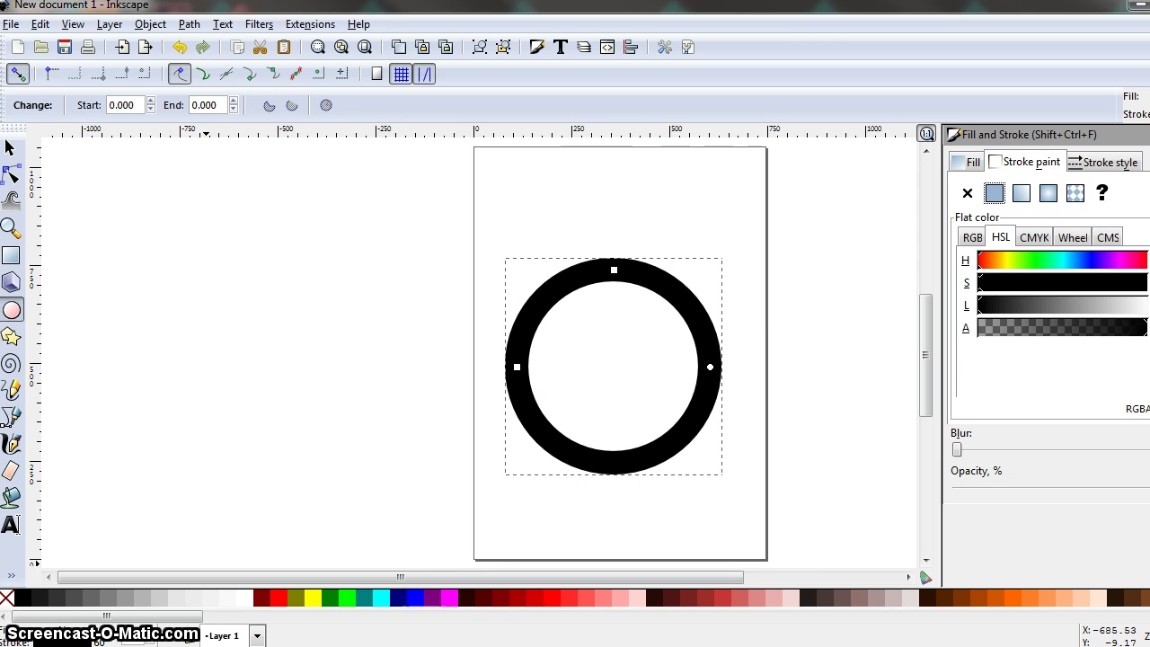
- Convert the black ring from an ellipse object to an editable path
drag(413, 576, 516, 579)
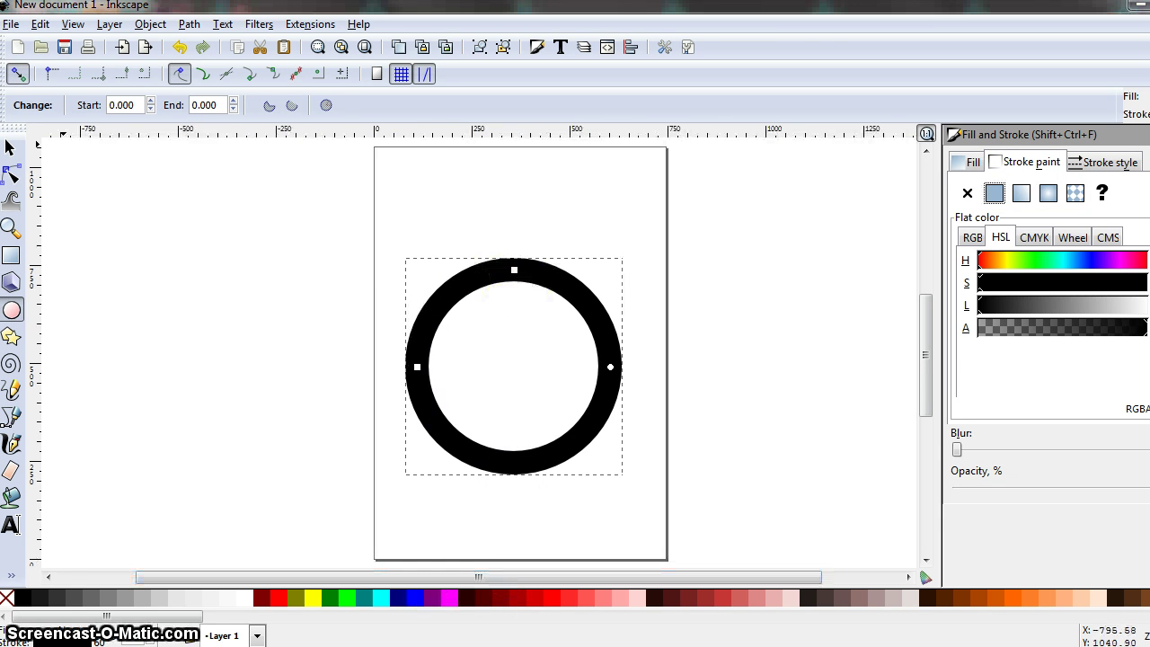
click(10, 146)
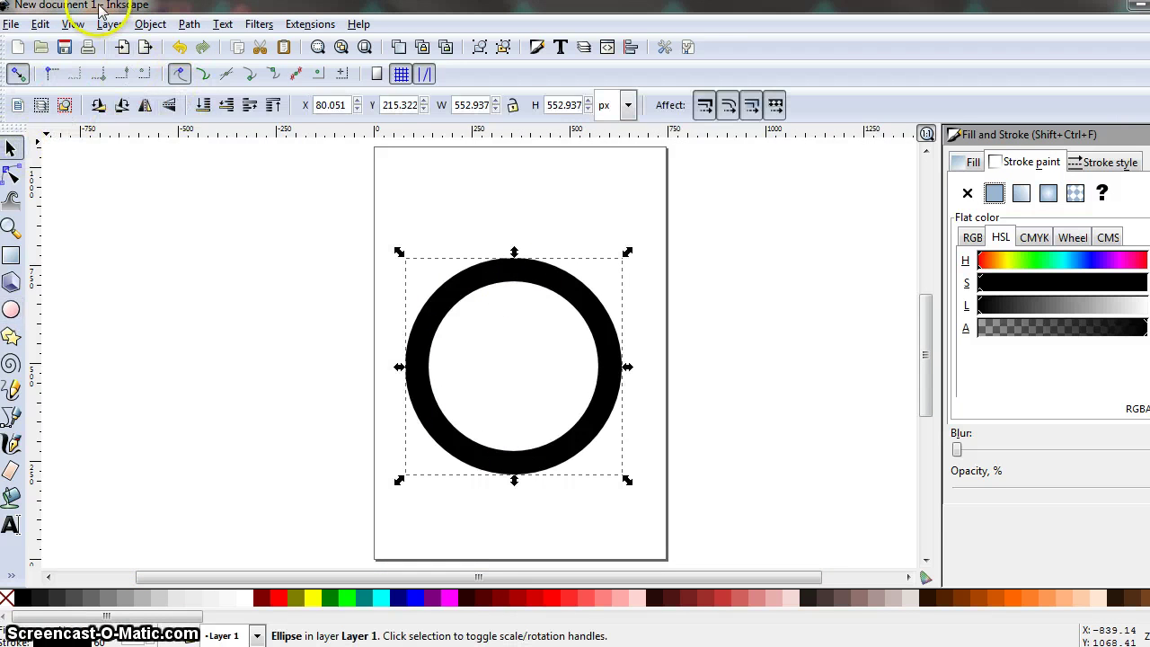
click(150, 25)
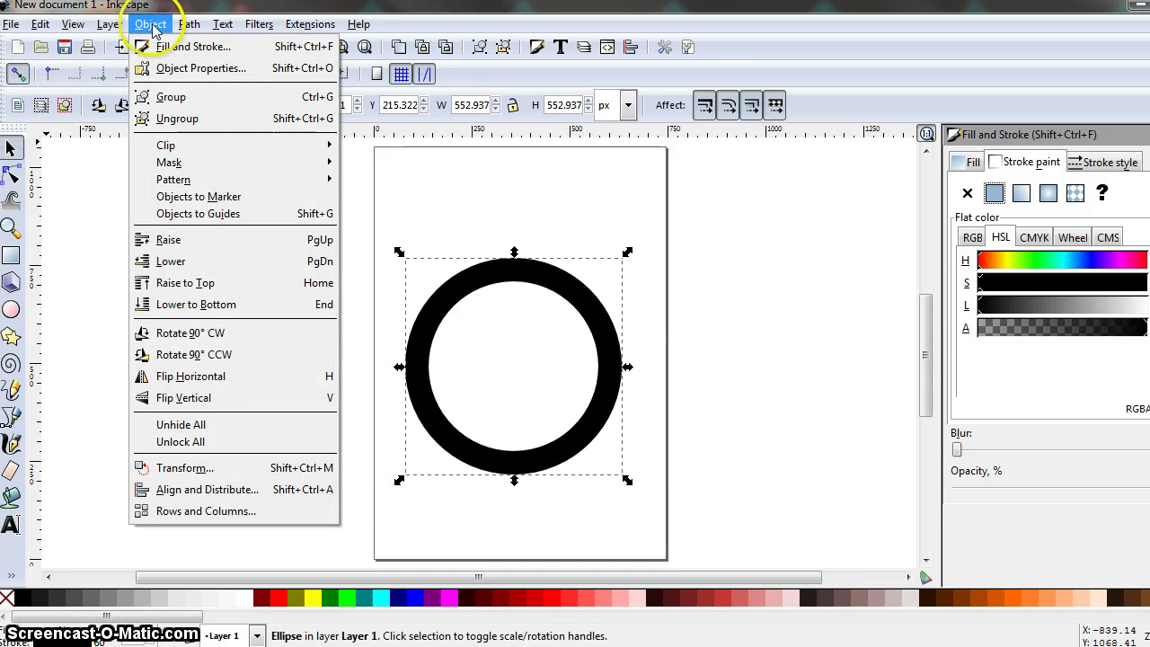
mouse_move(187, 24)
click(207, 46)
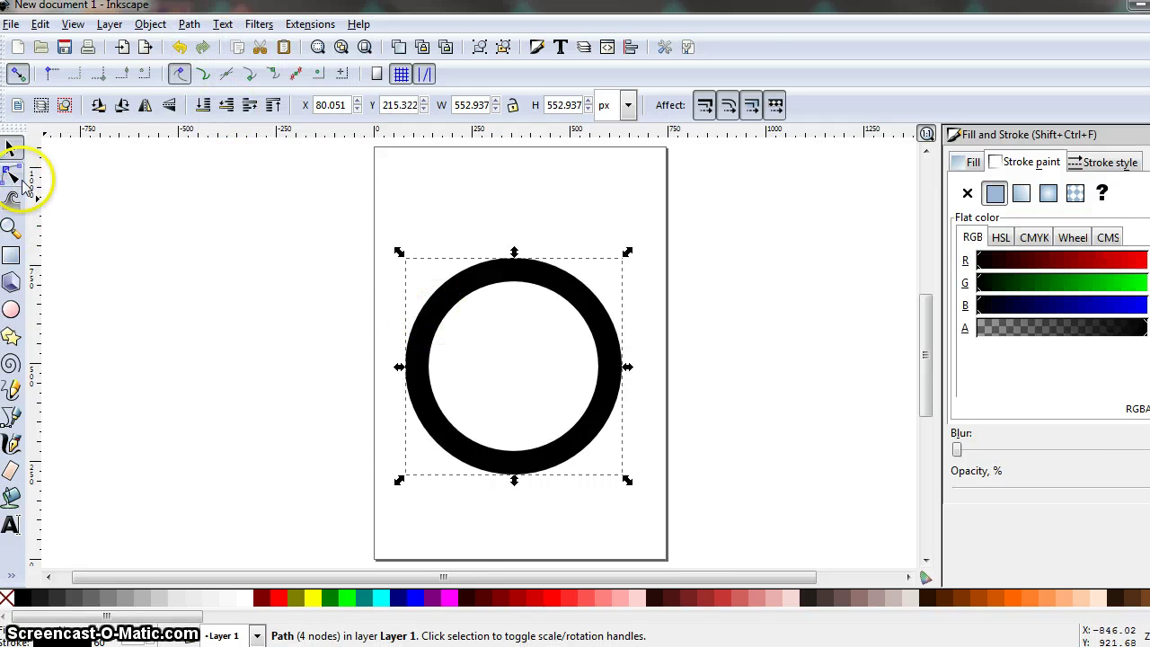
- Select all four nodes of the ring and break the path at them
click(12, 176)
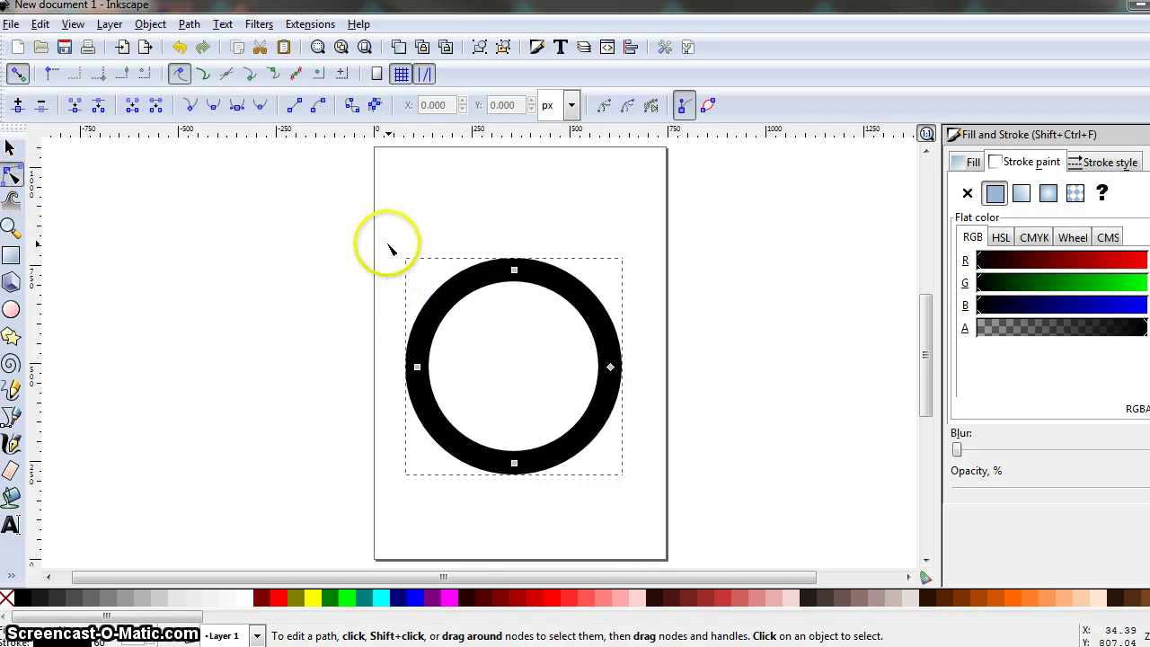
drag(387, 241, 650, 502)
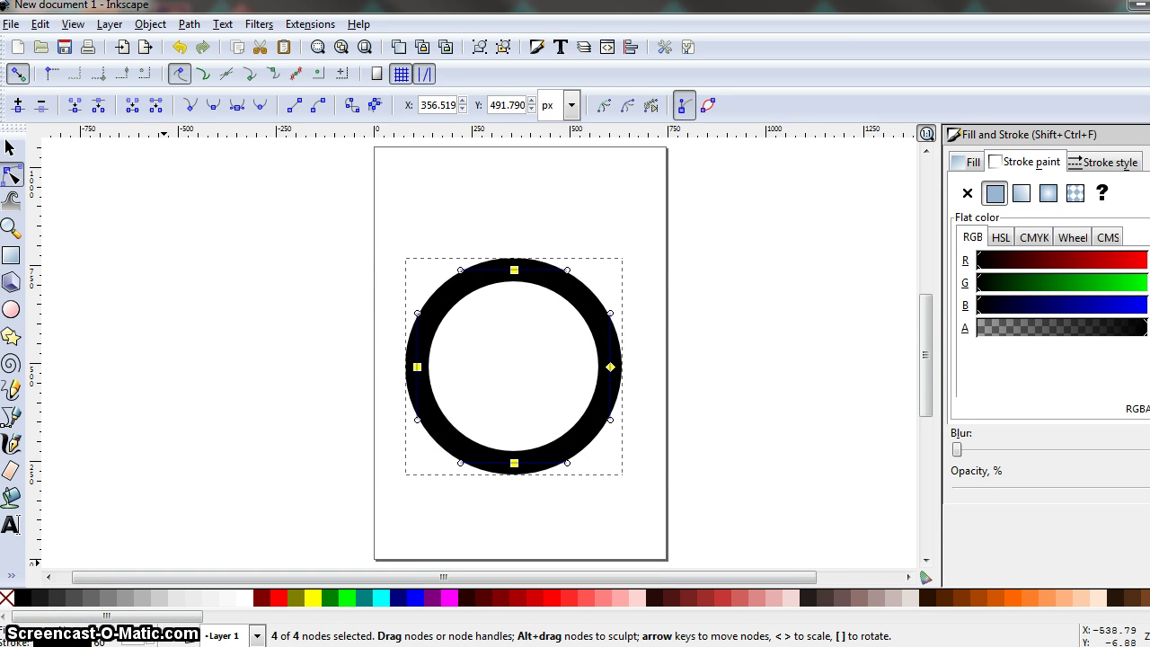
click(98, 108)
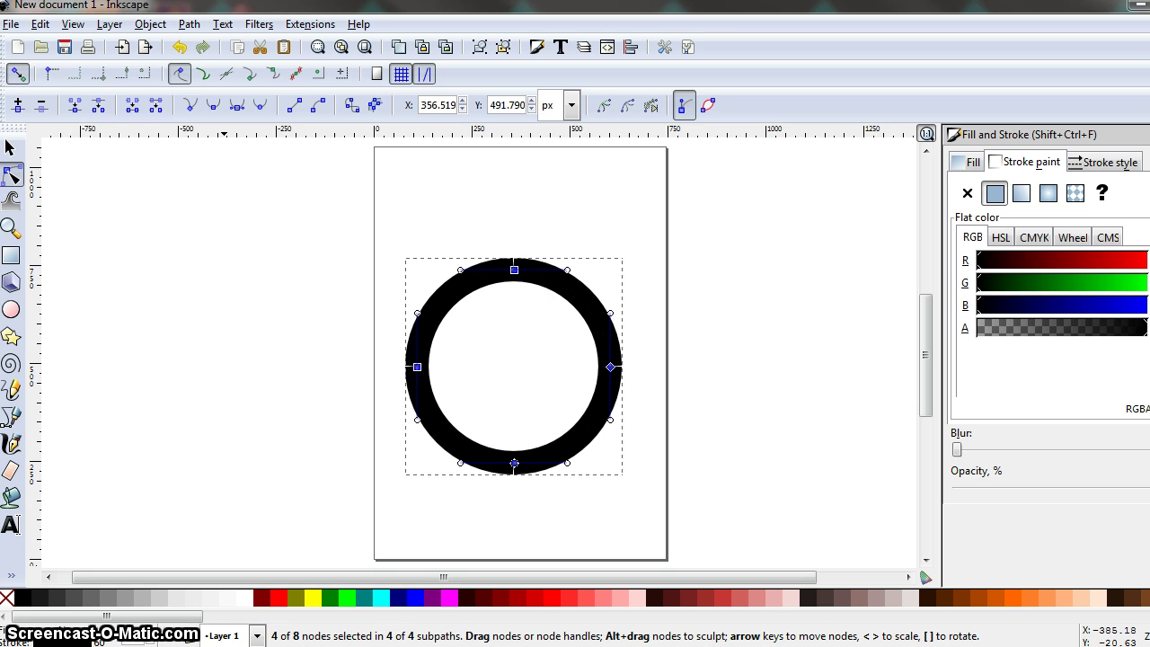
- Delete the upper-right, lower-right and lower-left quarter segments of the ring, keeping only the upper-left arc
click(225, 347)
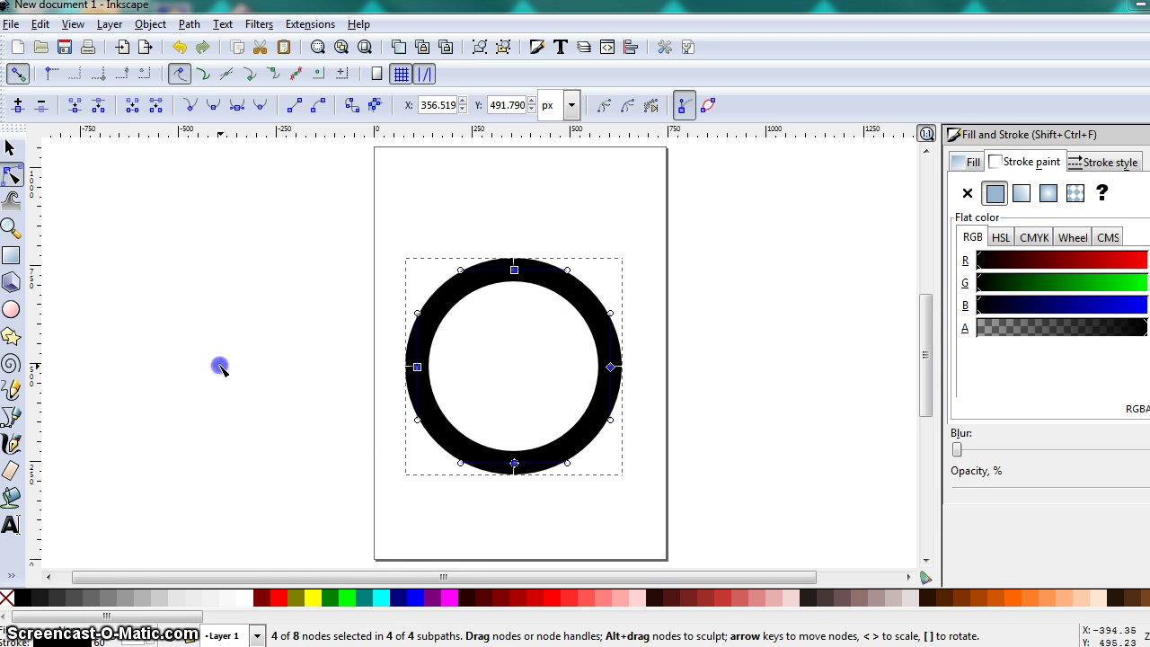
click(374, 408)
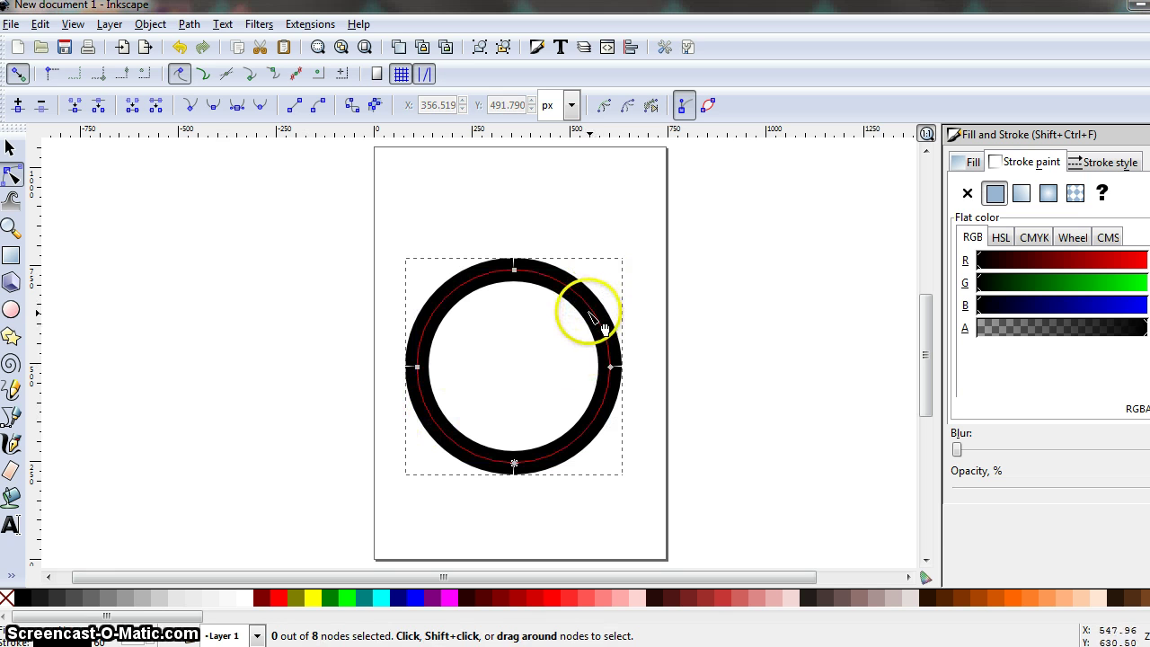
key(shift)
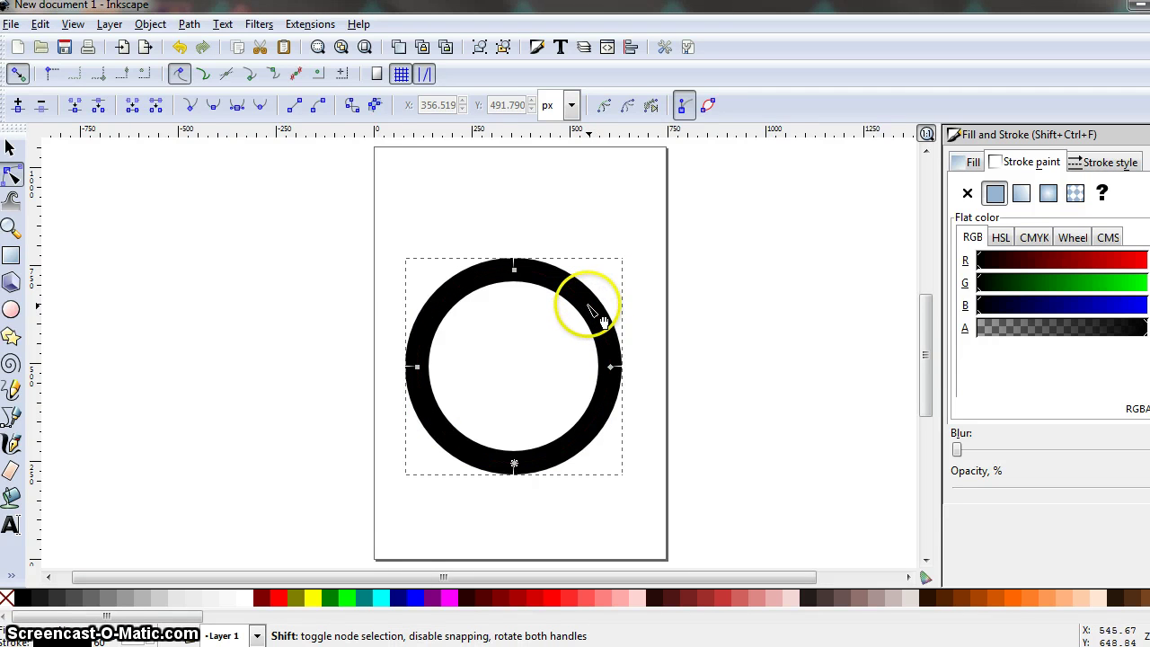
shift+click(594, 427)
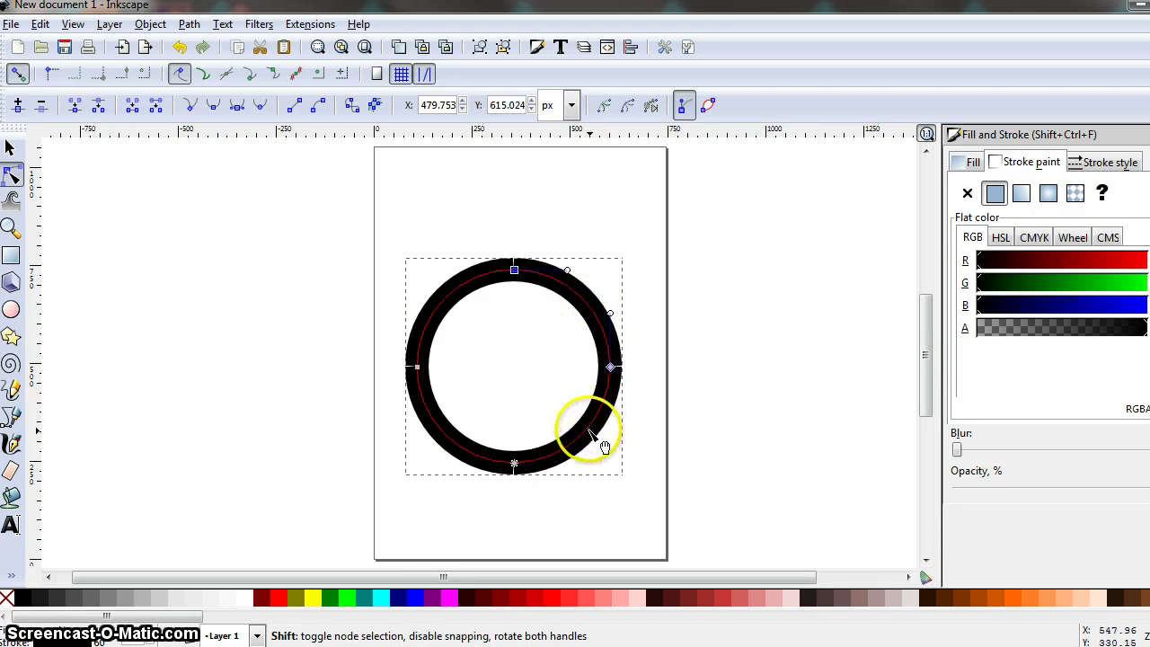
shift+click(454, 465)
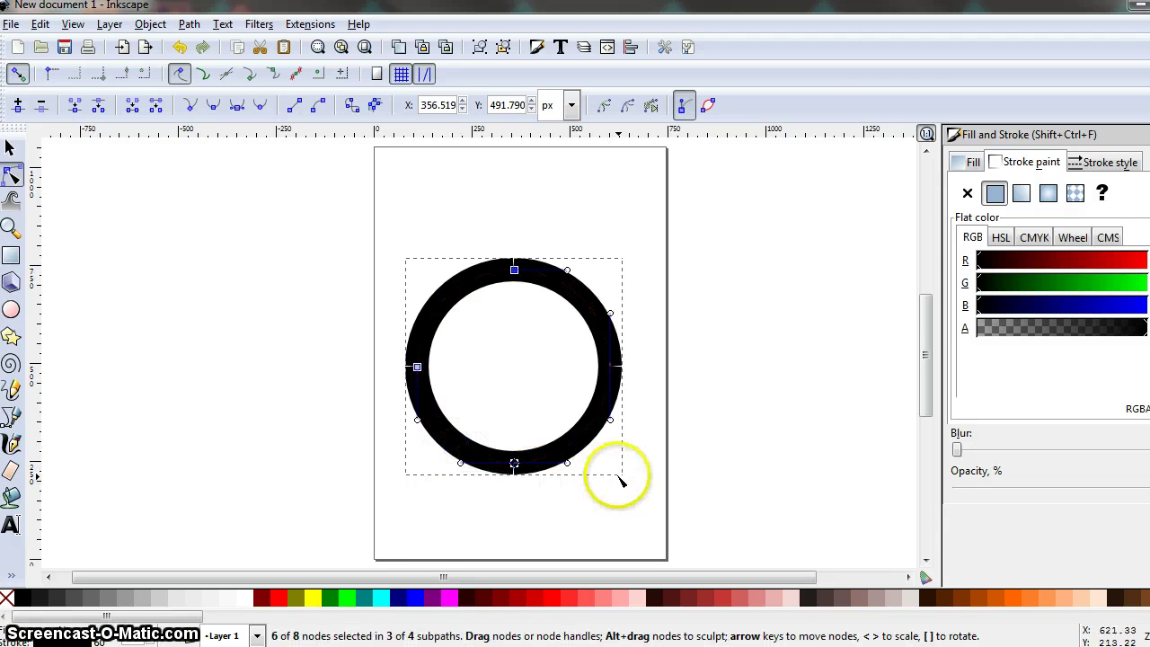
key(Delete)
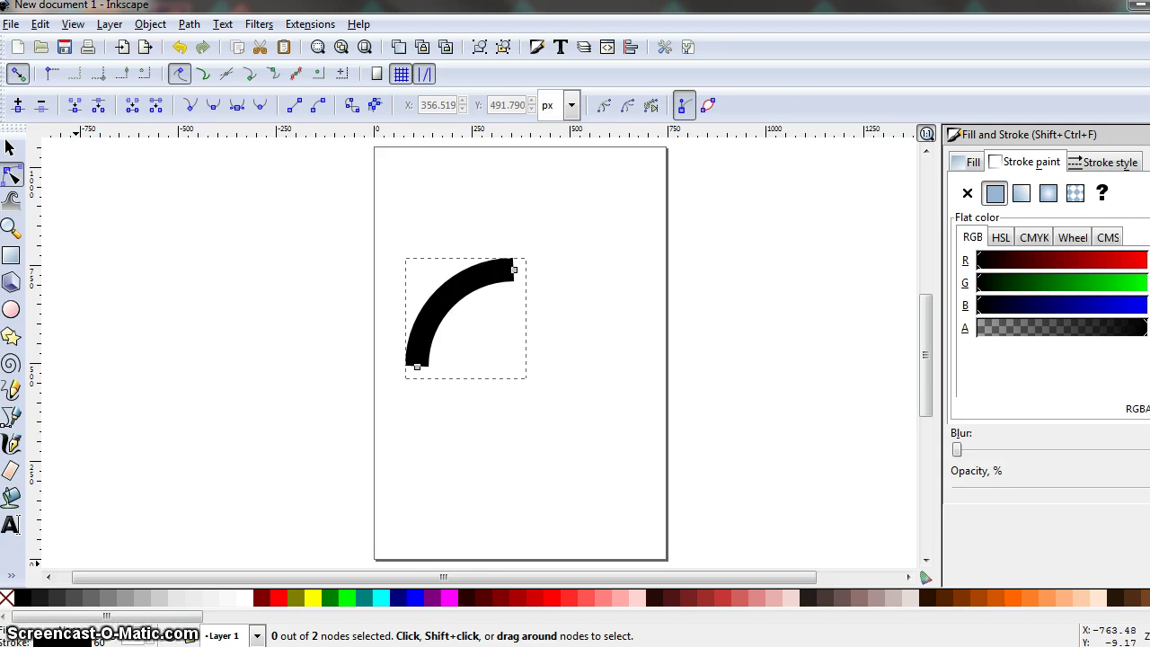
- Try a round cap on the quarter arc's stroke ends and restore the butt cap
click(11, 147)
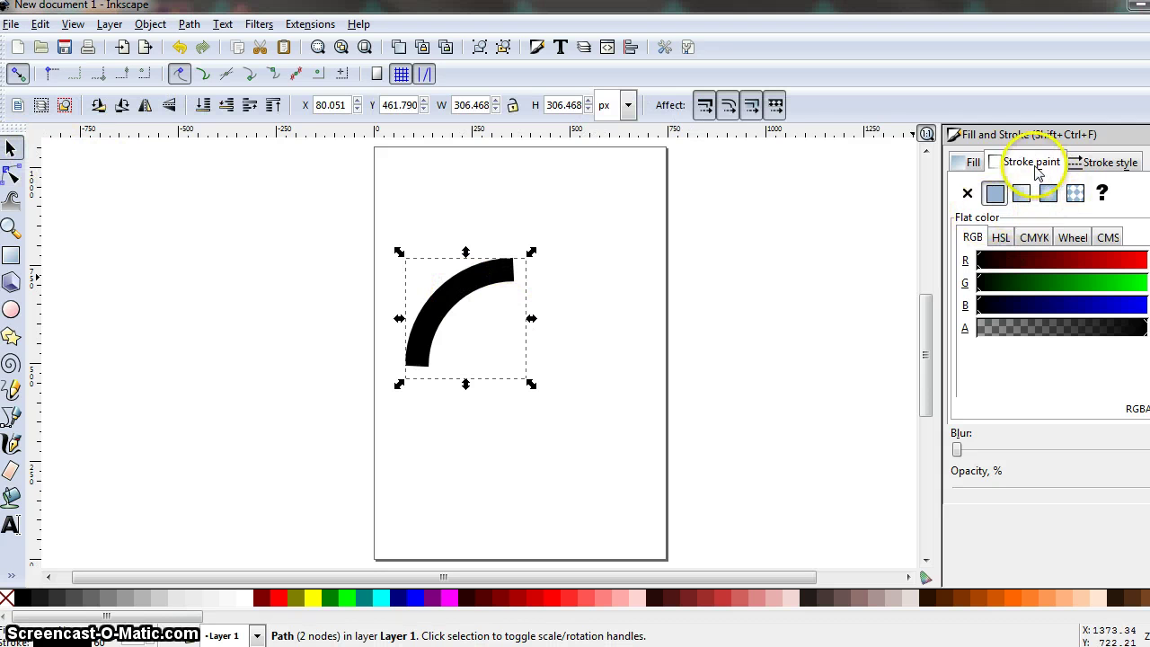
click(1109, 162)
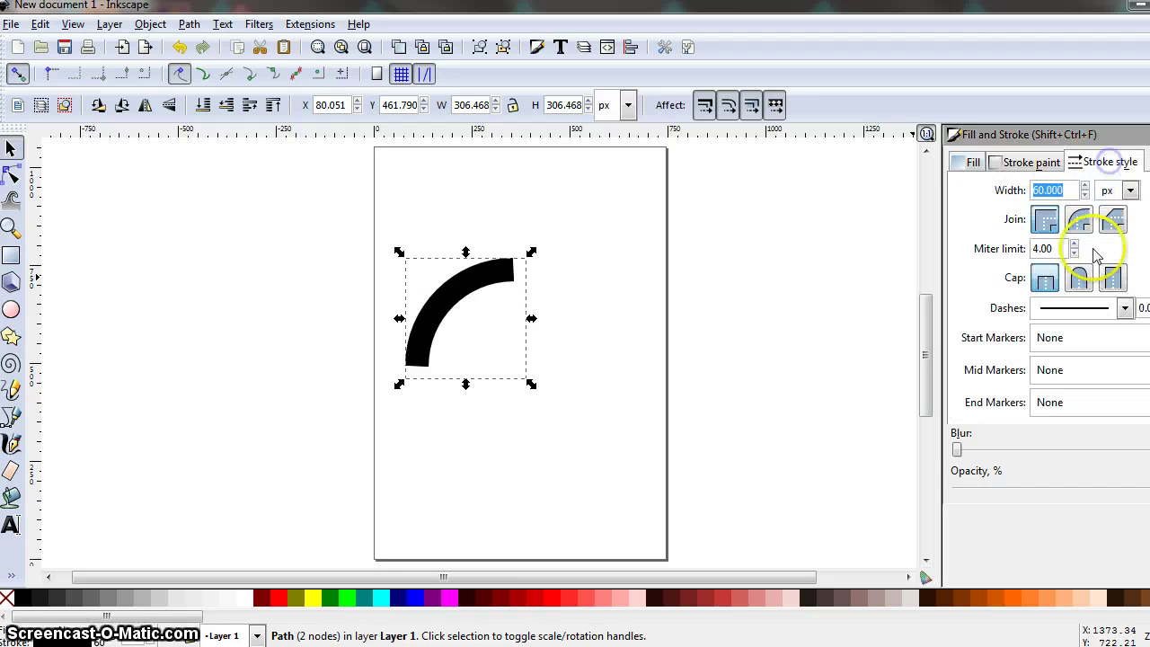
double_click(1051, 191)
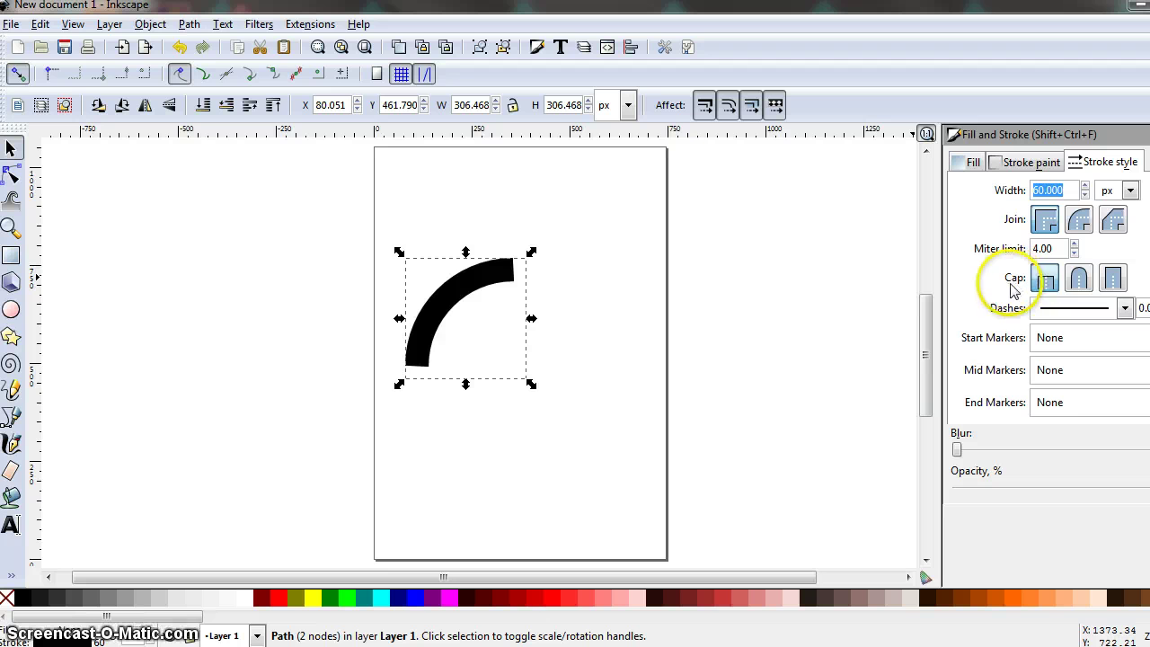
click(1079, 278)
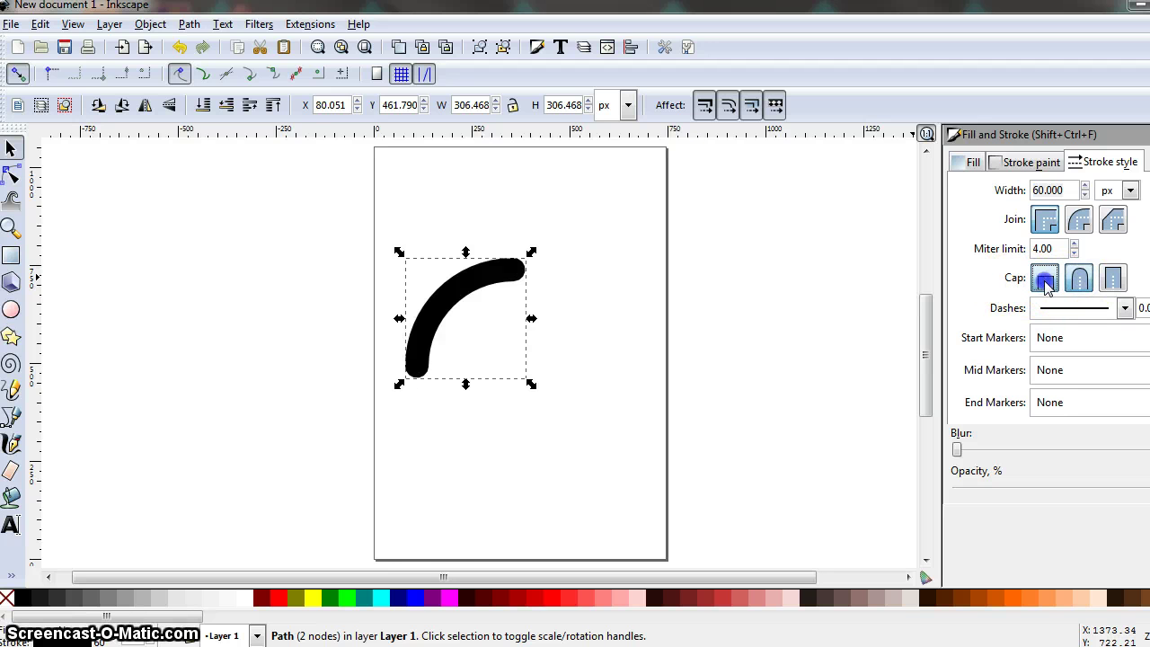
click(1044, 282)
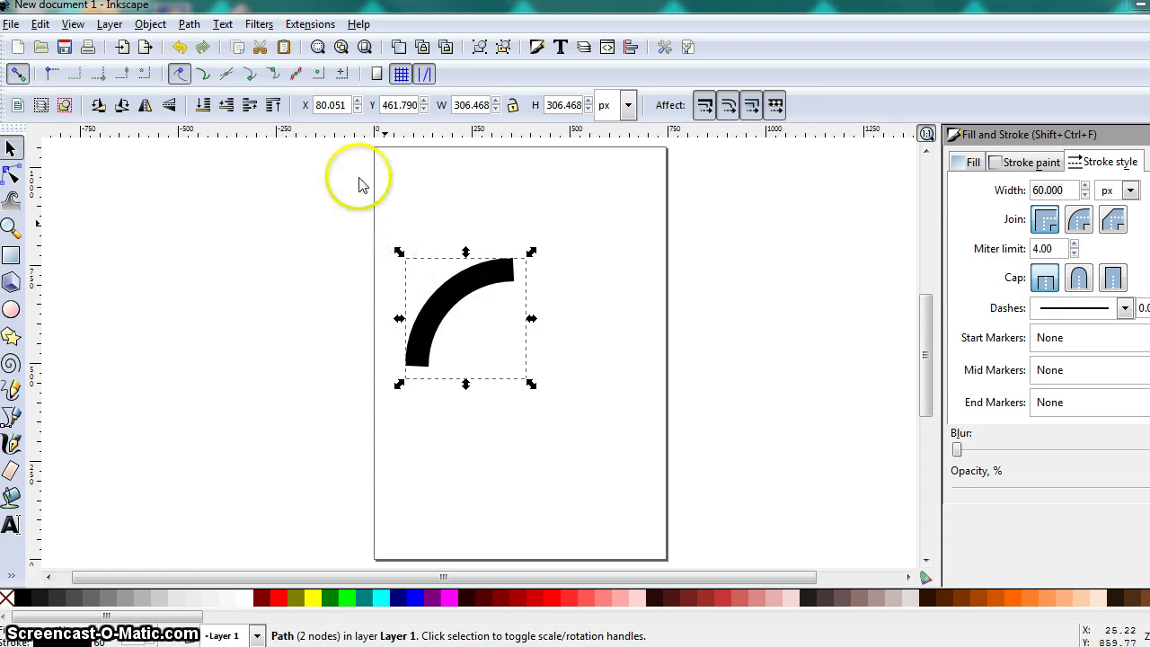
- Convert the quarter arc's stroke to a path and show its nodes
click(189, 24)
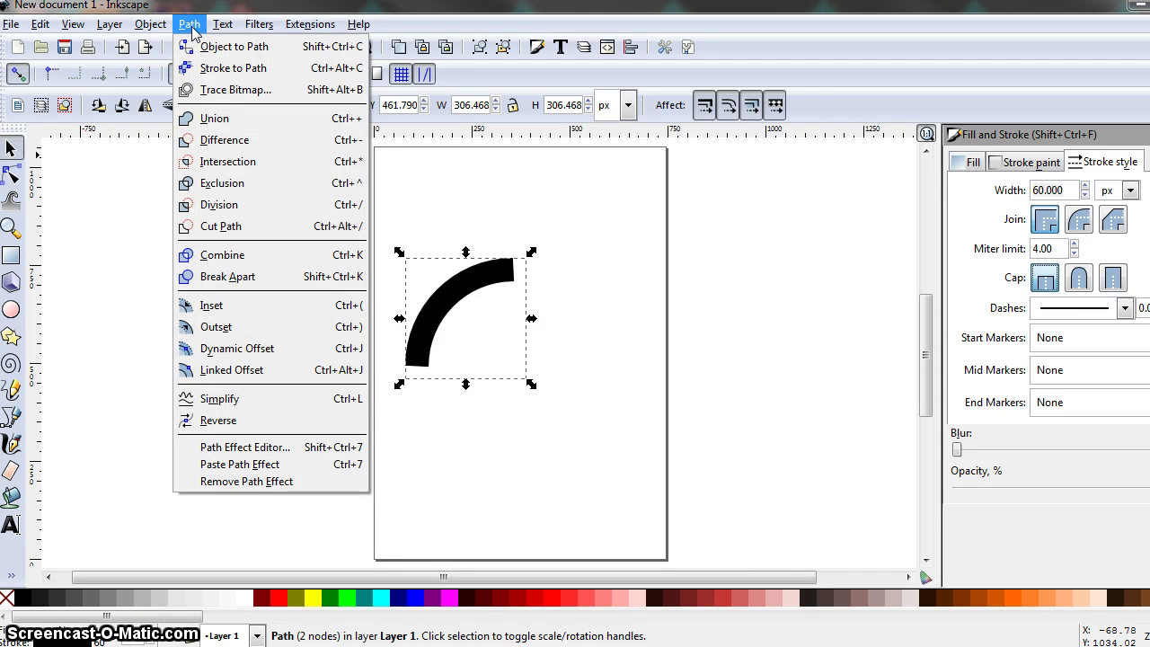
click(239, 70)
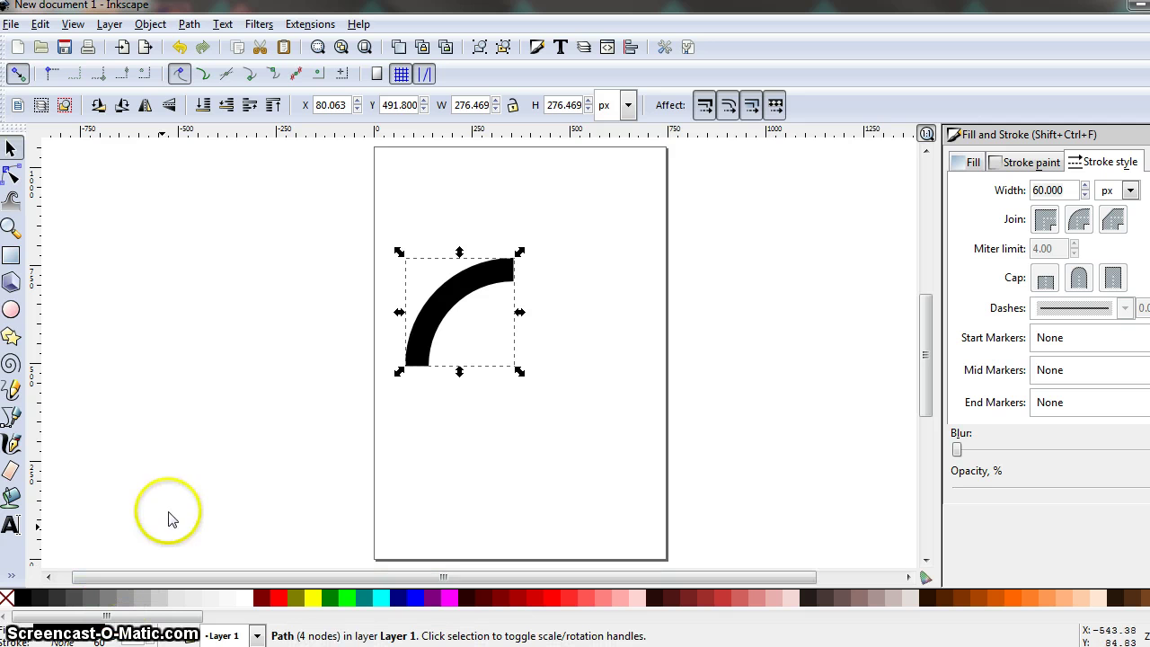
click(11, 175)
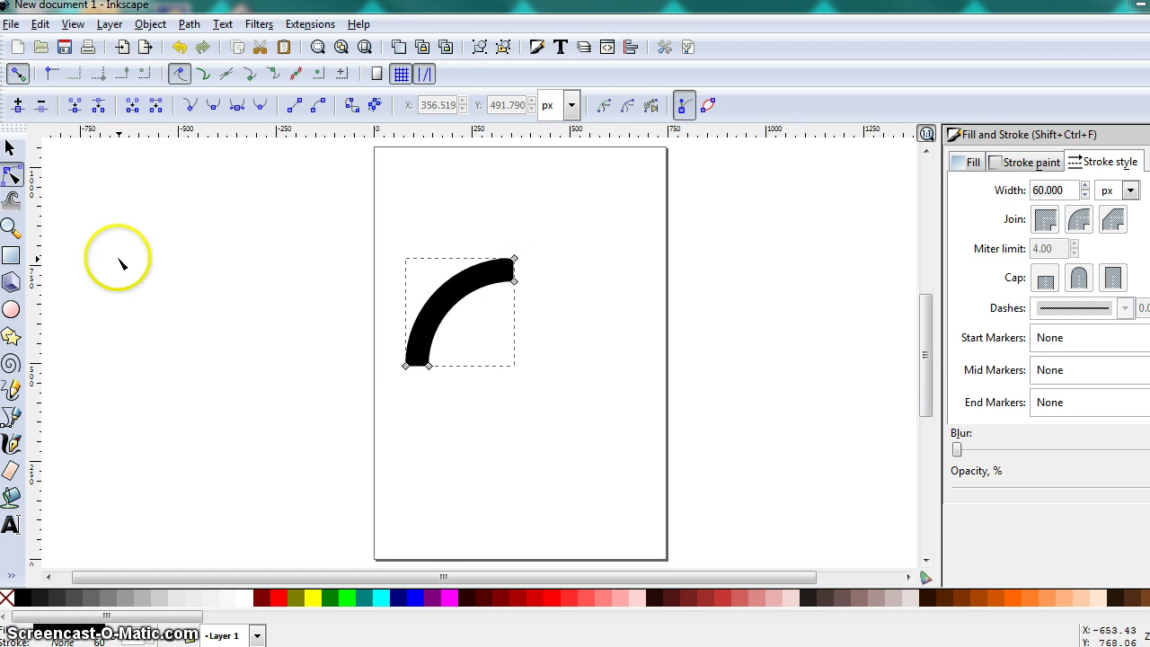
click(15, 26)
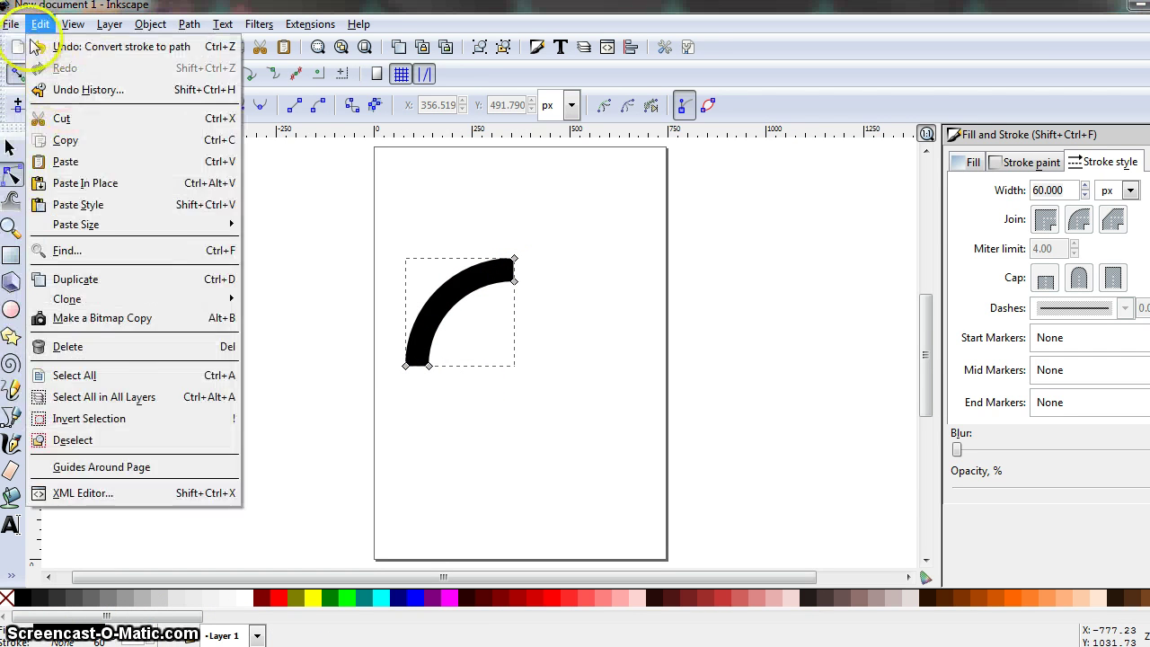
click(36, 146)
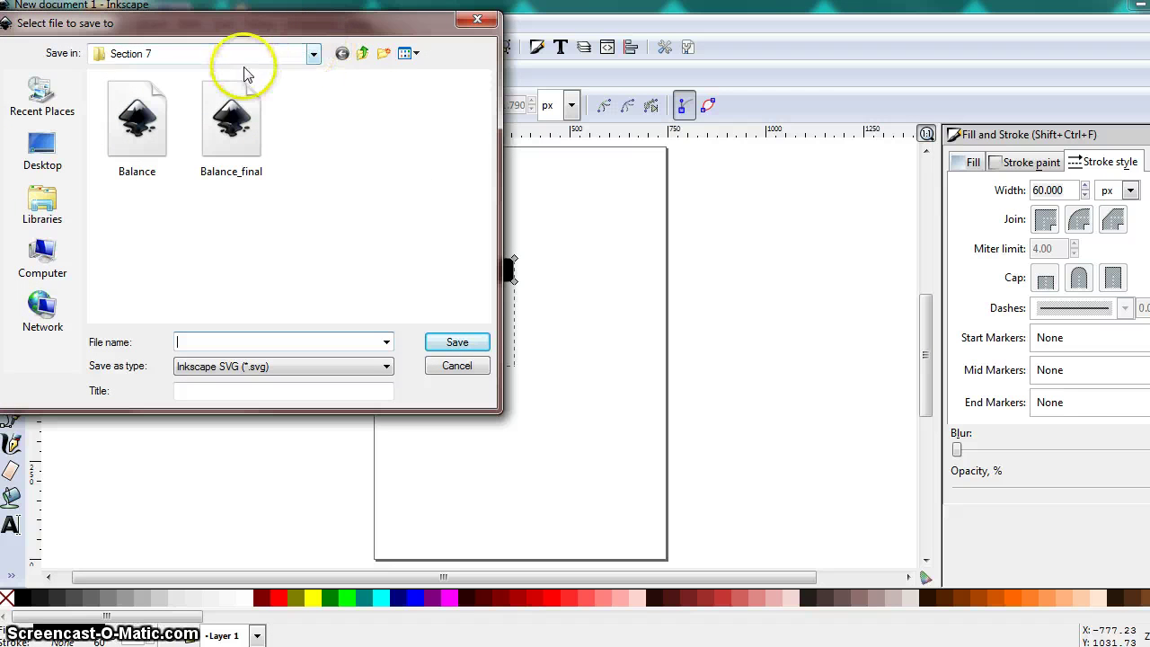
click(138, 169)
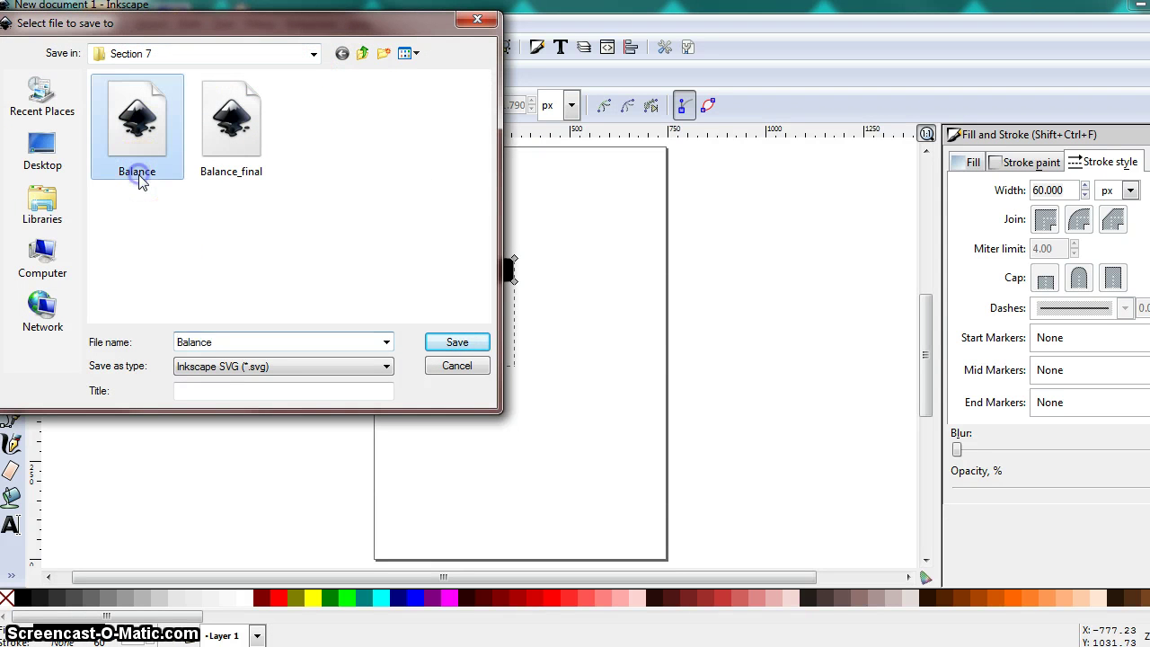
double_click(220, 342)
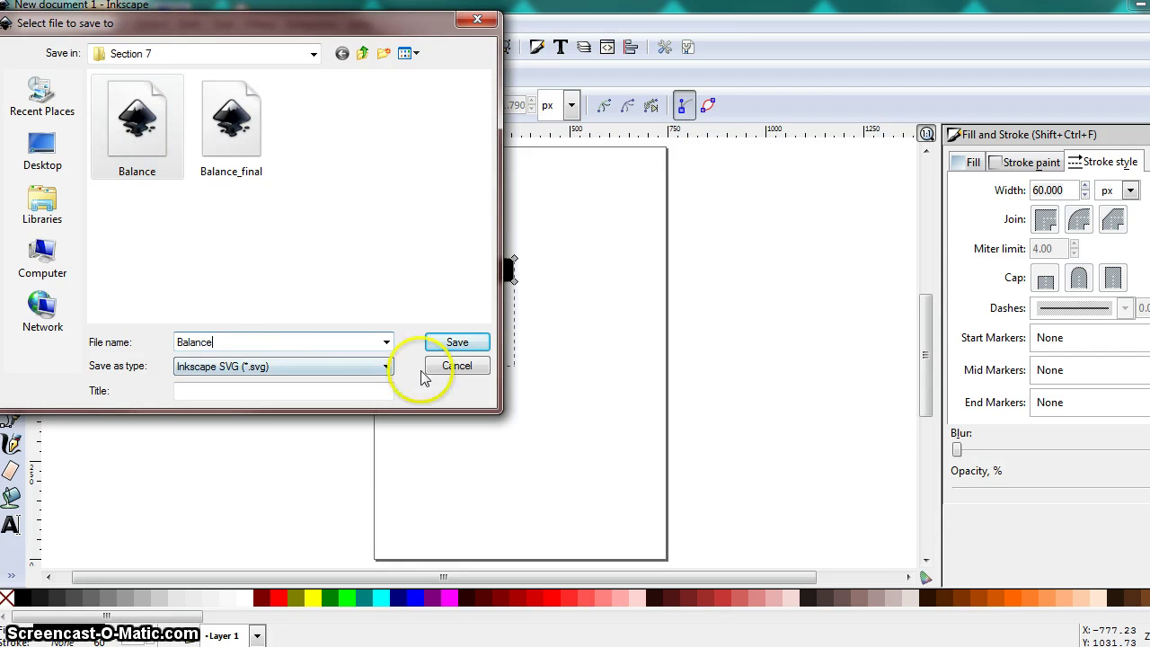
click(451, 363)
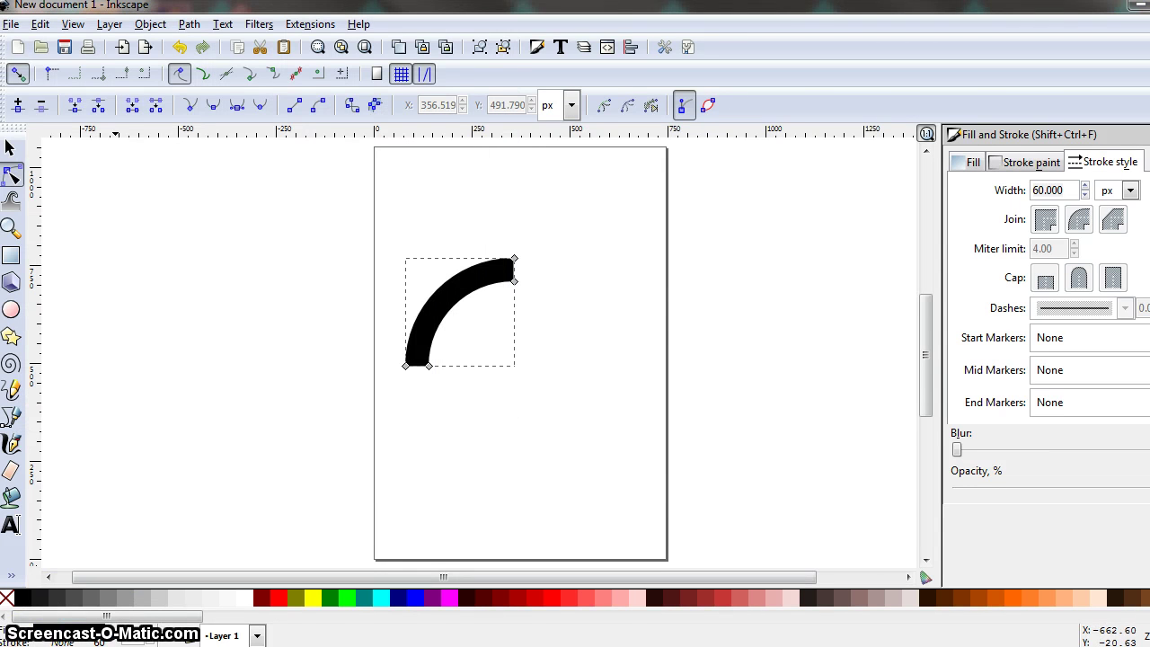
- Copy the quarter arc, paste the duplicate to the lower right of the original, and deselect it
click(10, 148)
click(296, 372)
click(406, 326)
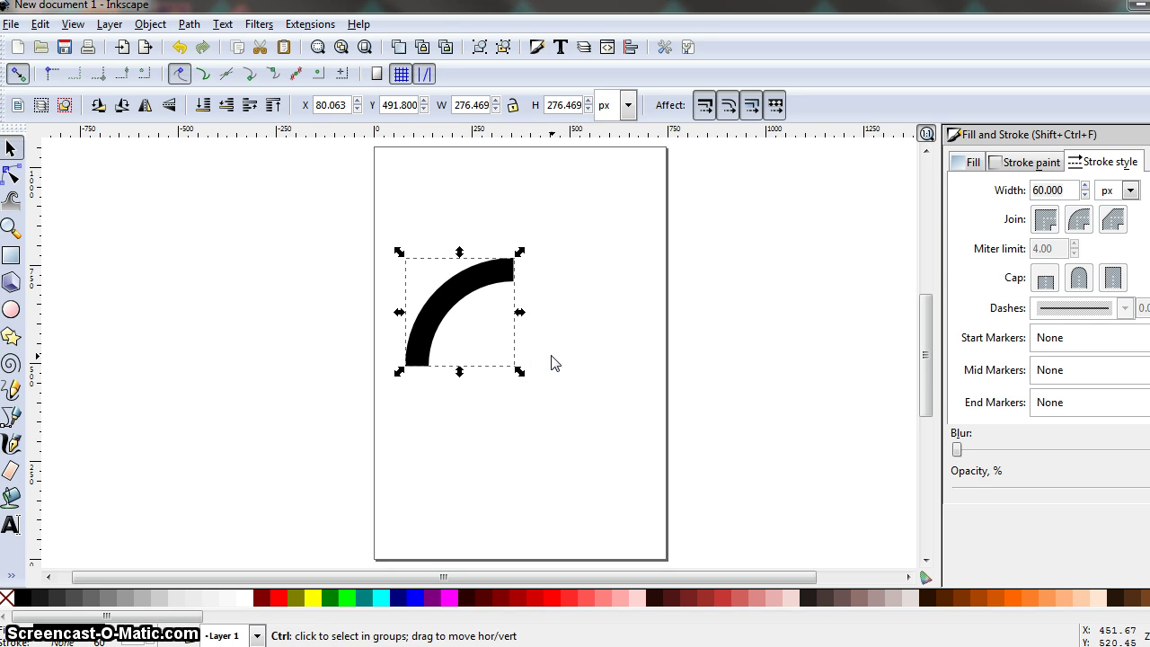
key(ctrl+v)
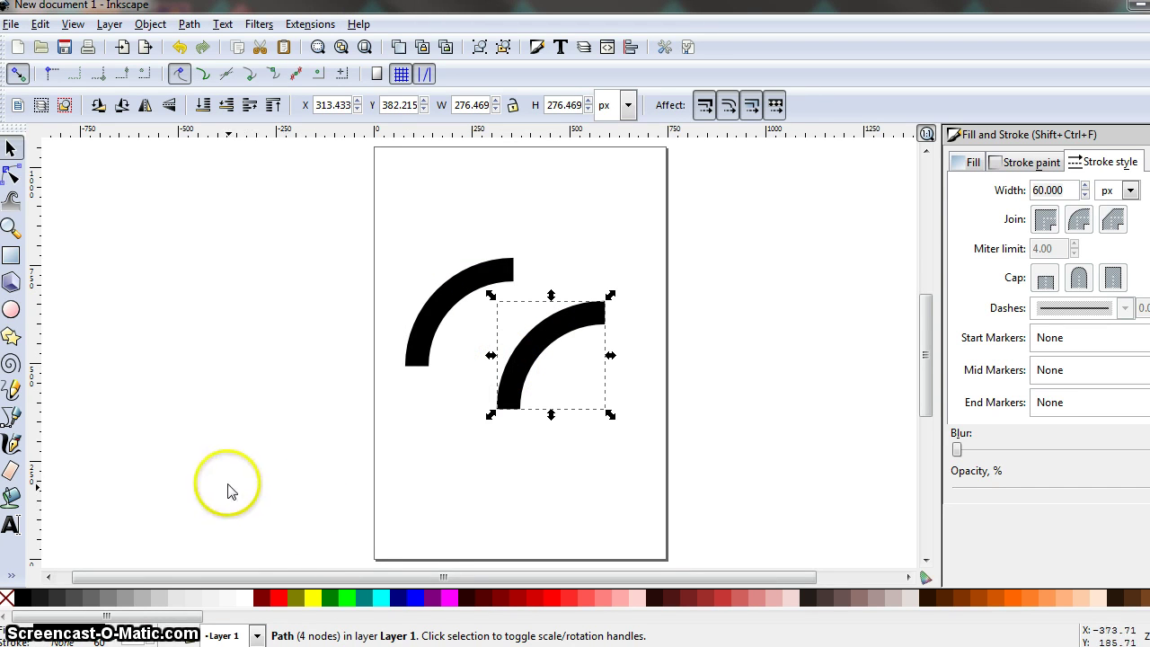
key(Escape)
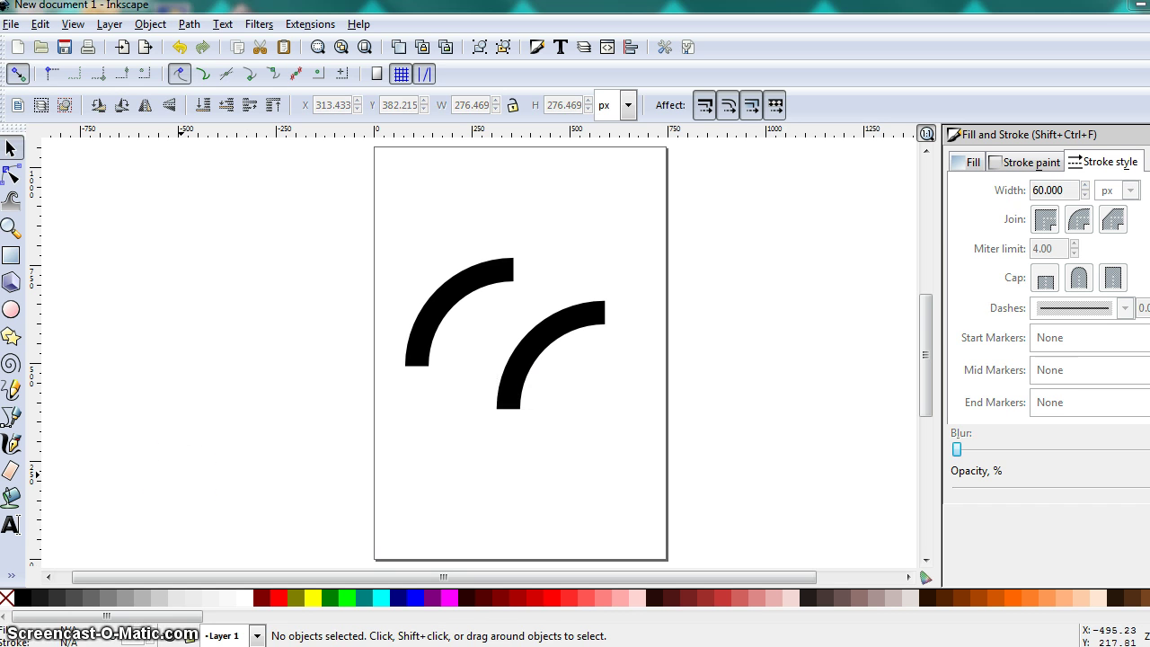
- Bring the browser into view to examine the pattern examples in the Planning a Pattern lesson, and return to Inkscape
drag(0, 4, 544, 13)
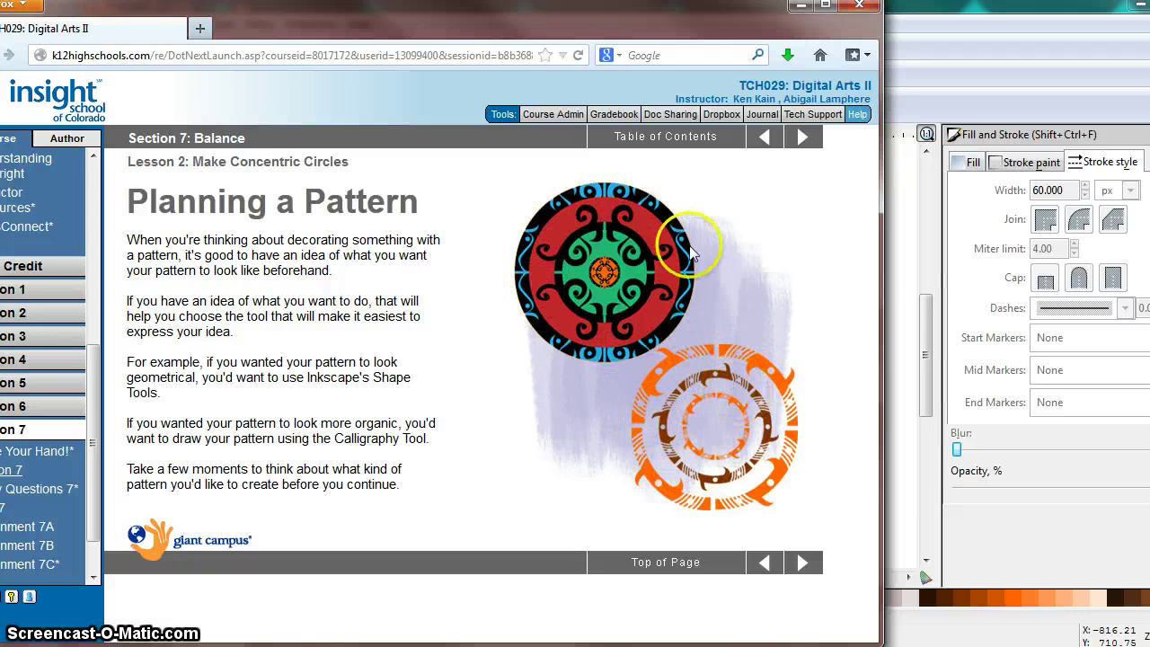
drag(563, 20, 0, 19)
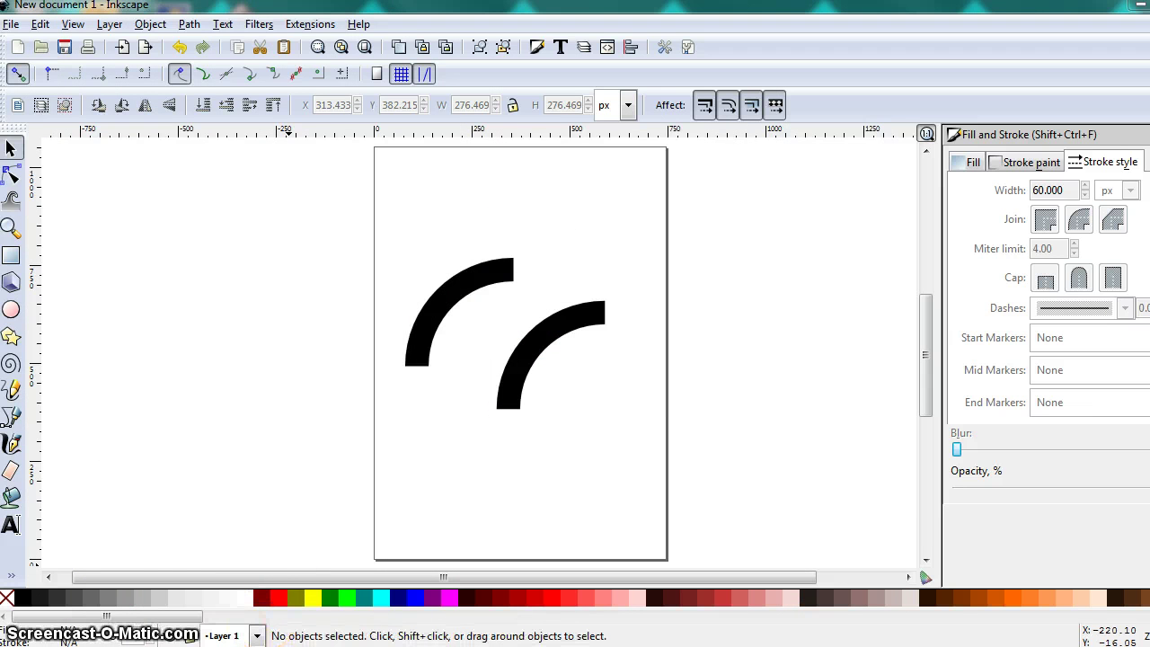
- Select the original upper-left arc and set its stroke width to 0 px
click(444, 310)
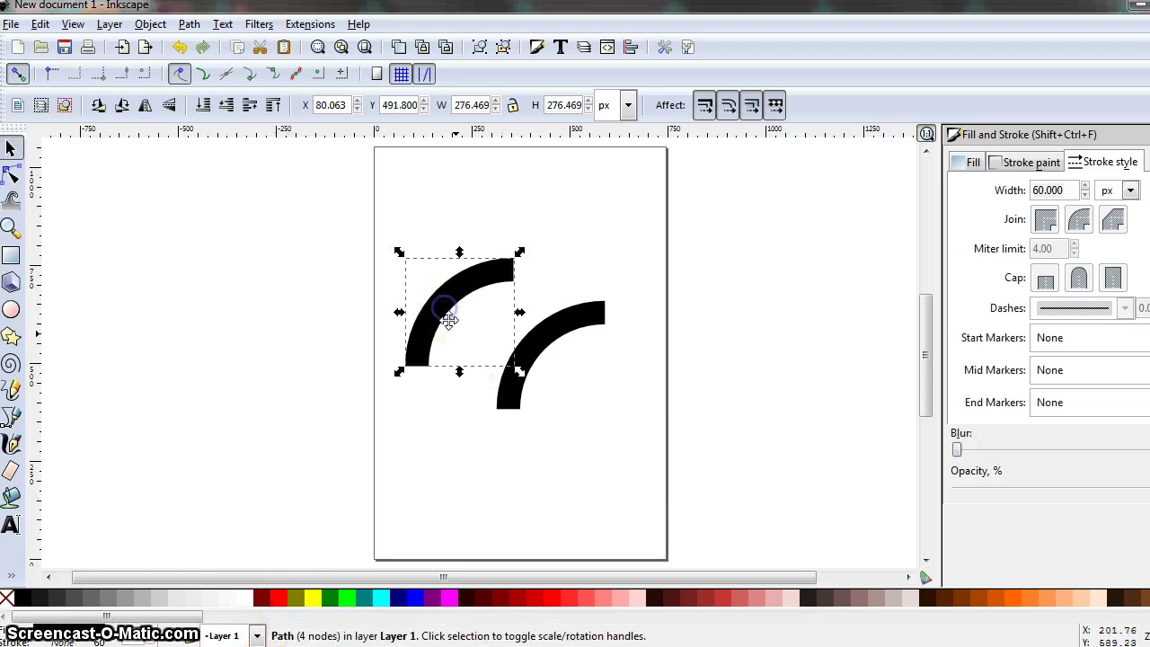
click(505, 390)
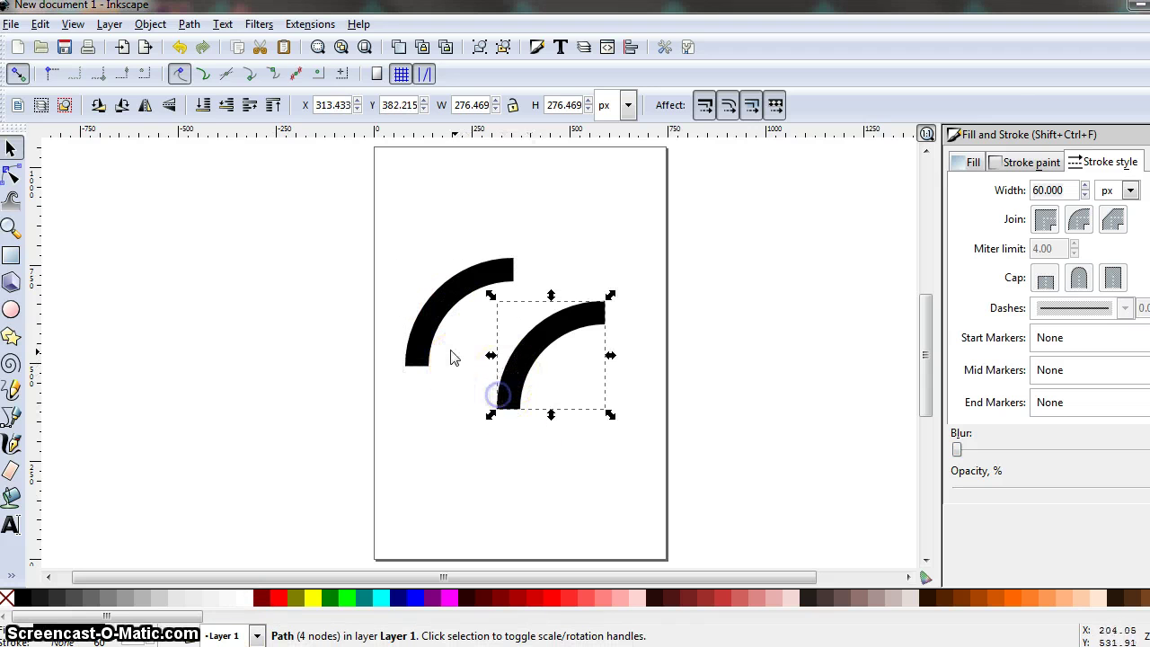
click(430, 319)
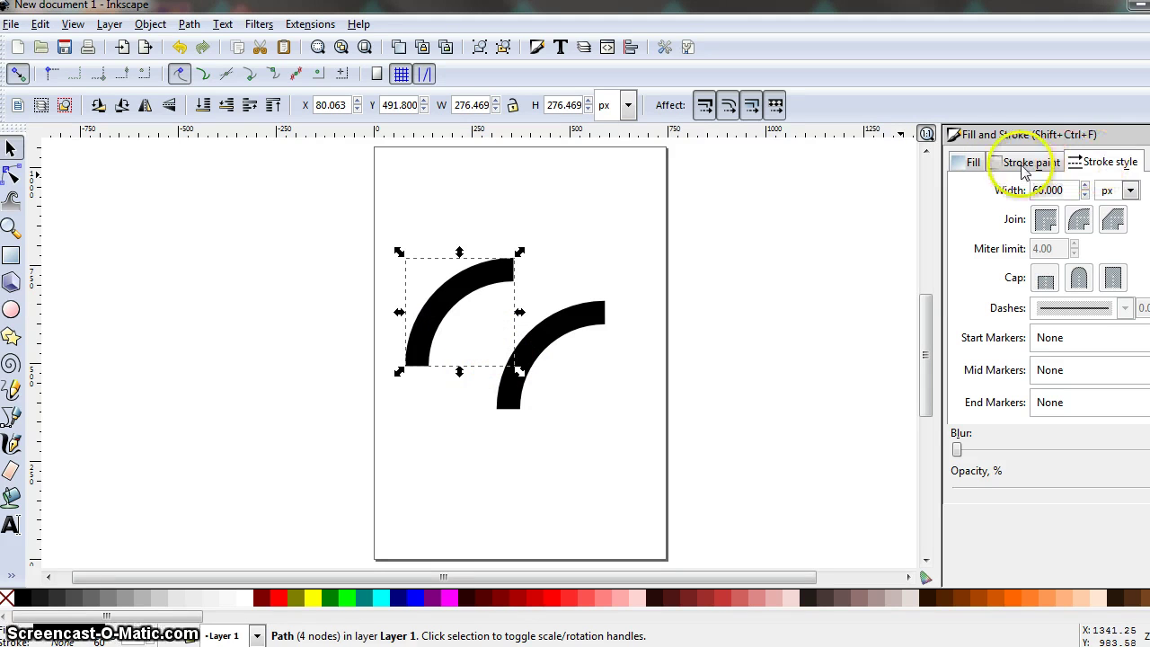
click(1120, 165)
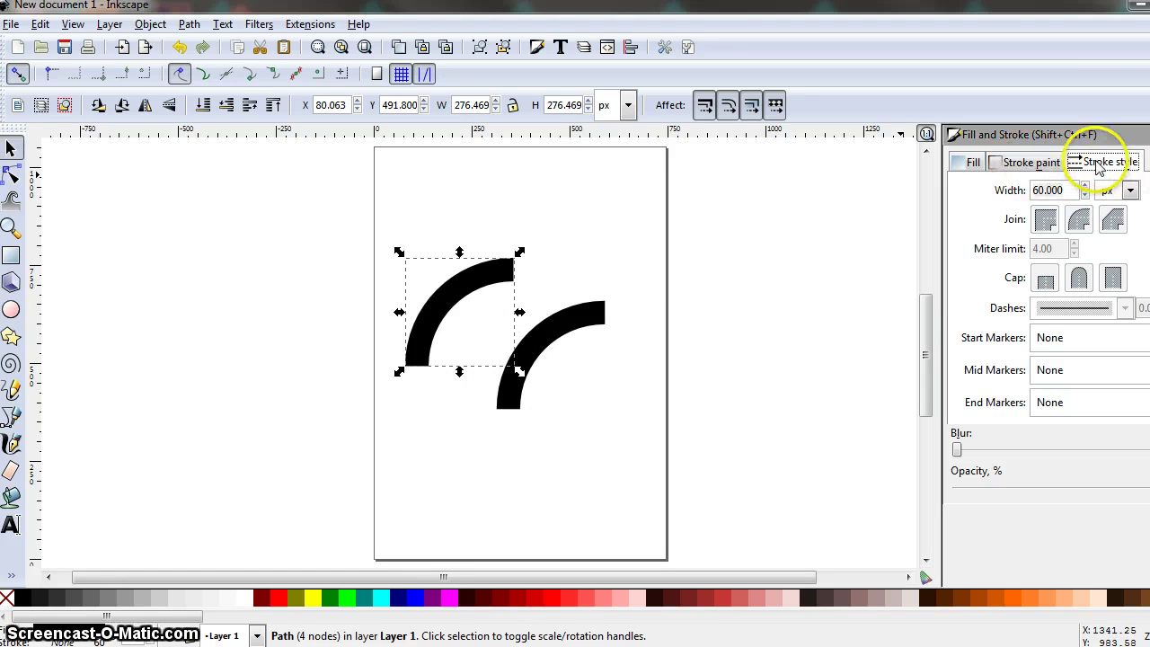
click(1059, 190)
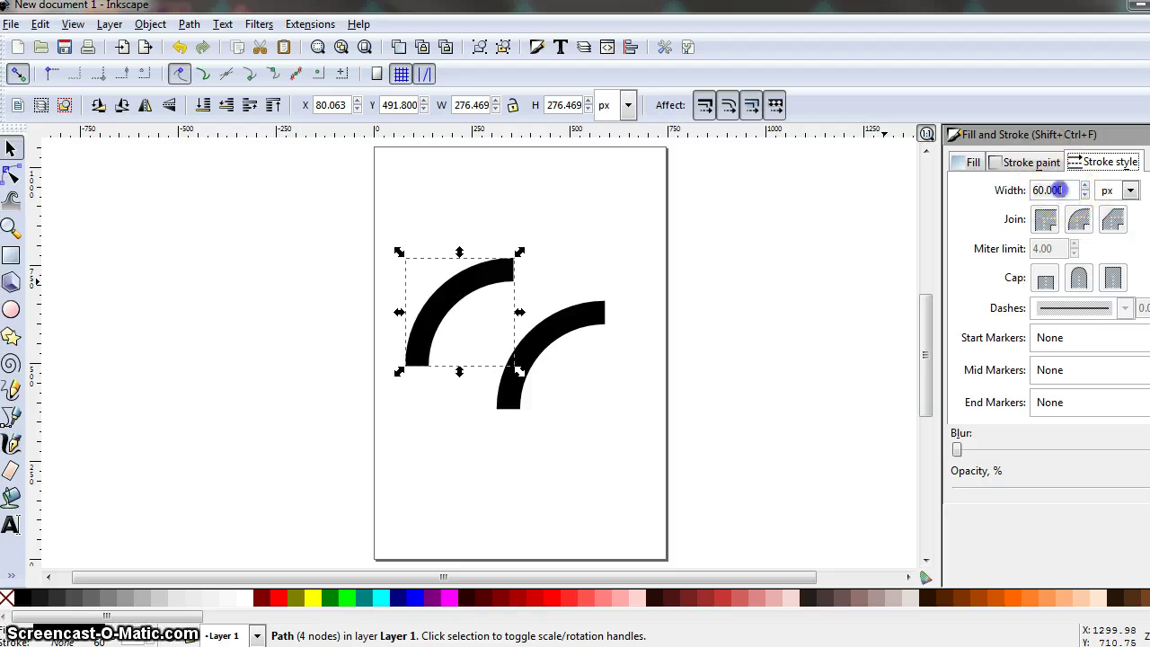
text(0)
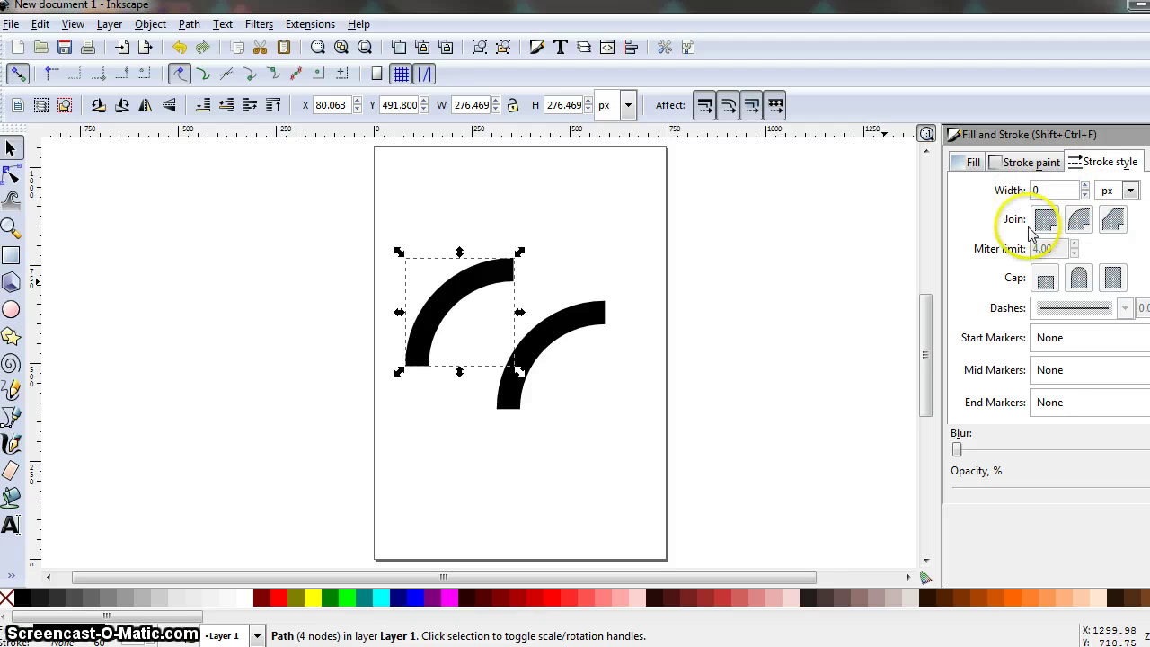
key(Return)
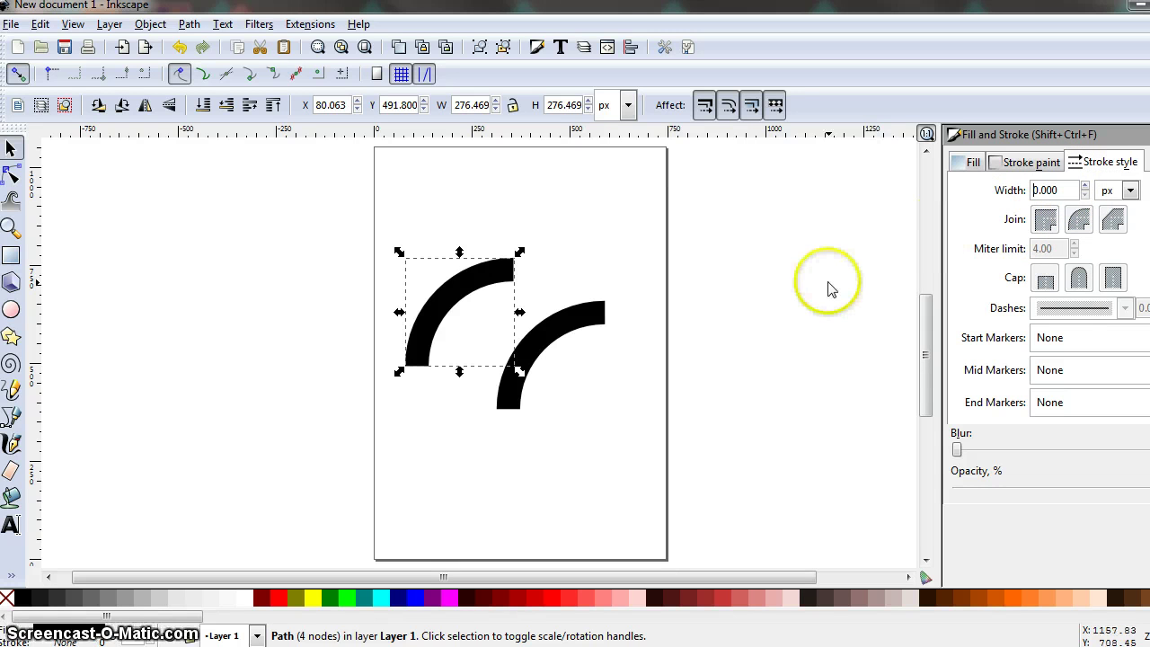
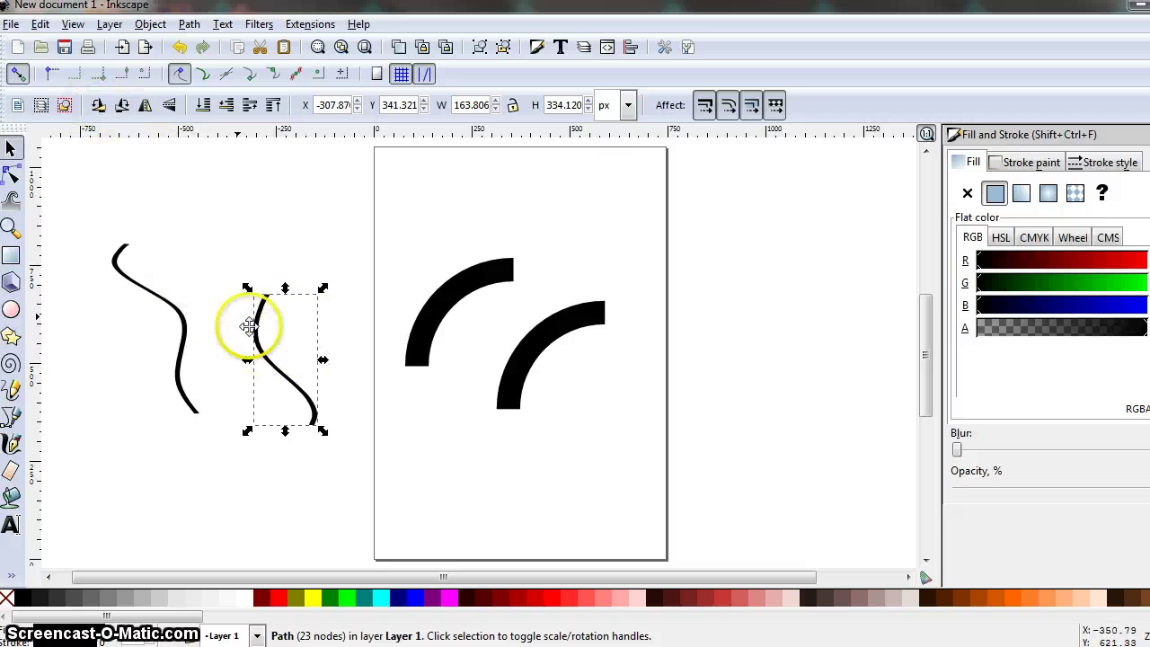
- Draw a short curved calligraphy stroke with the Brush preset in the empty area left of the page
click(15, 442)
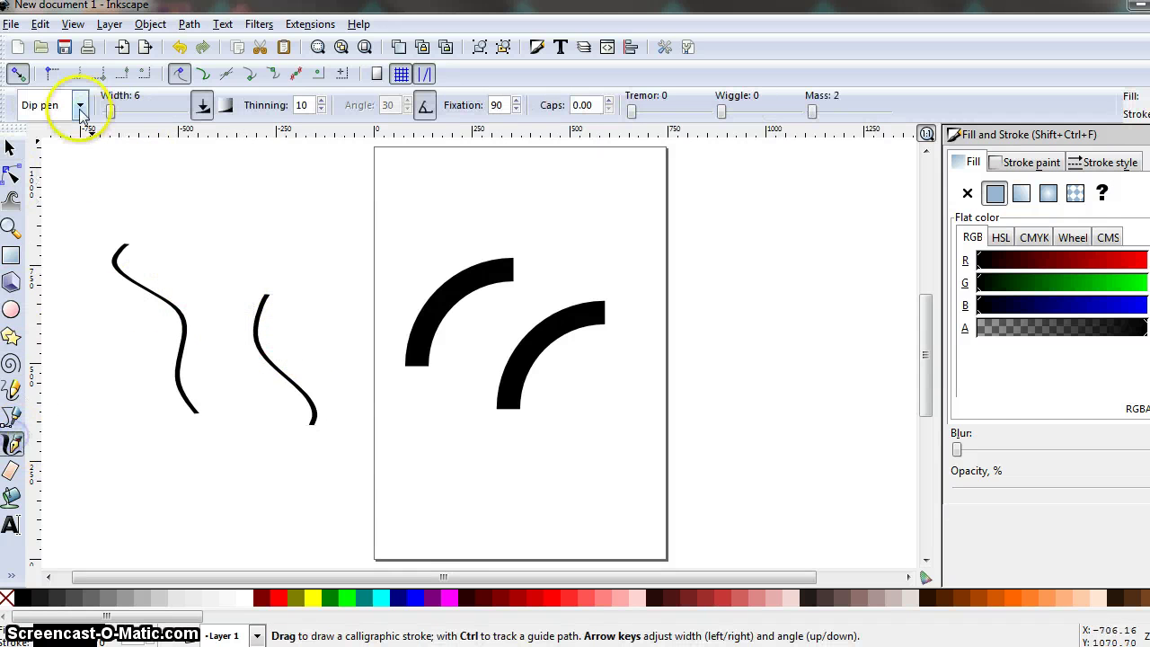
click(79, 105)
click(54, 198)
drag(179, 188, 222, 298)
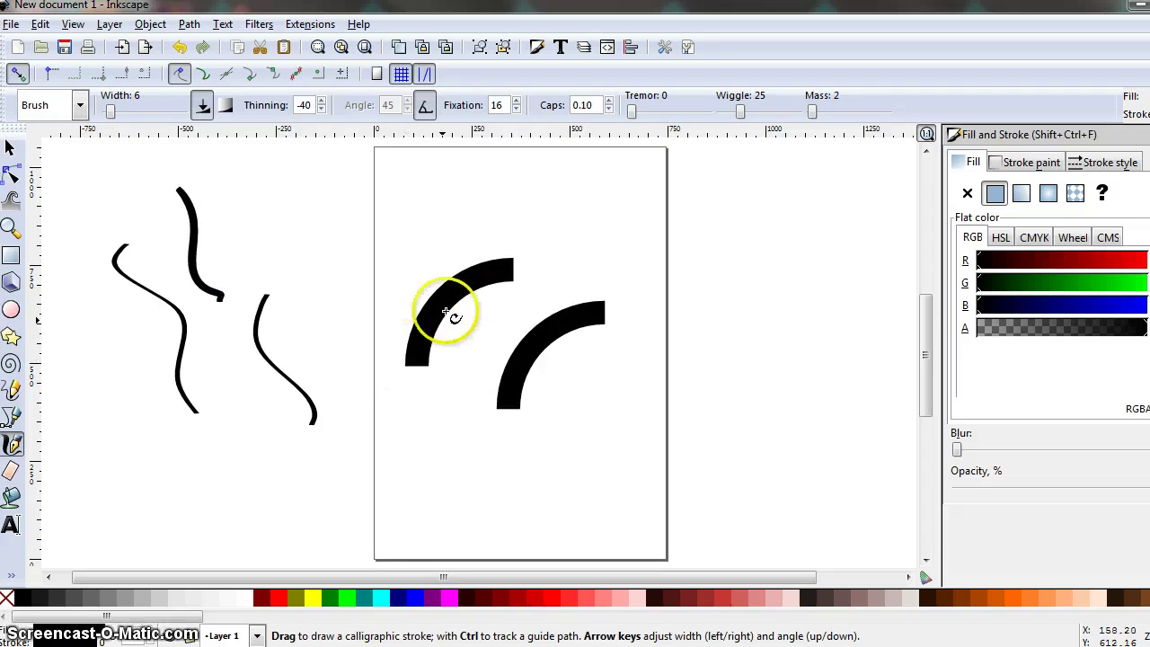
- Draw calligraphy test strokes left of the page, one with the Splotchy preset and one with the Wiggly preset
click(79, 109)
click(71, 236)
mouse_move(99, 503)
mouse_down()
mouse_move(110, 429)
mouse_move(200, 539)
mouse_move(102, 436)
mouse_move(92, 470)
mouse_move(169, 461)
mouse_up()
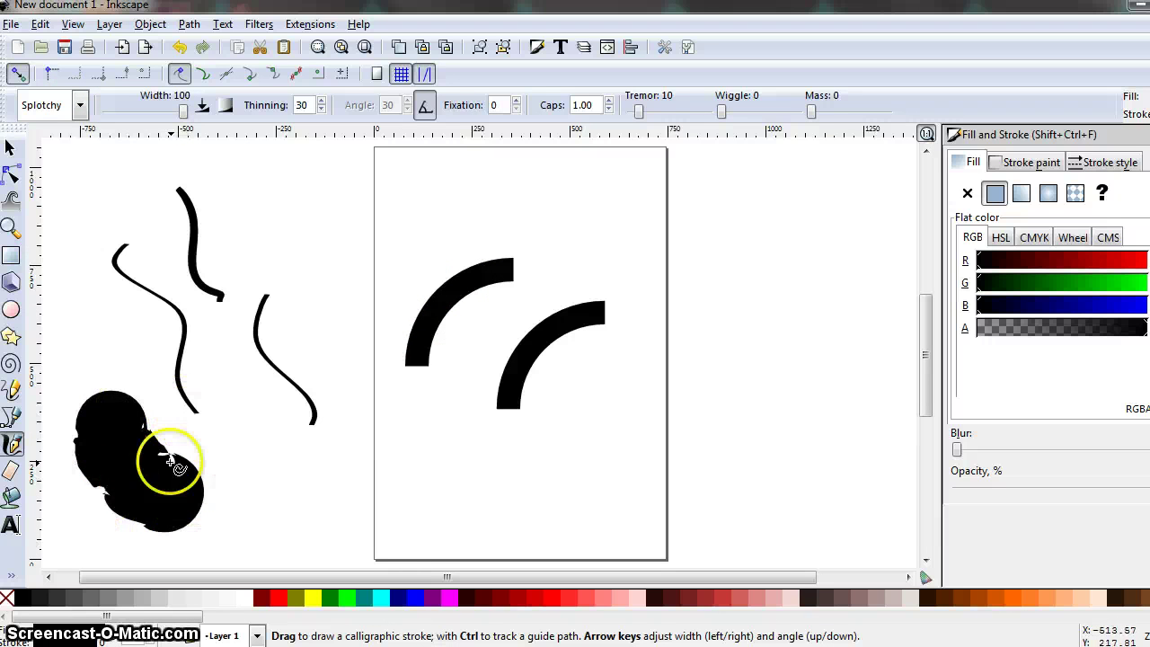
click(79, 105)
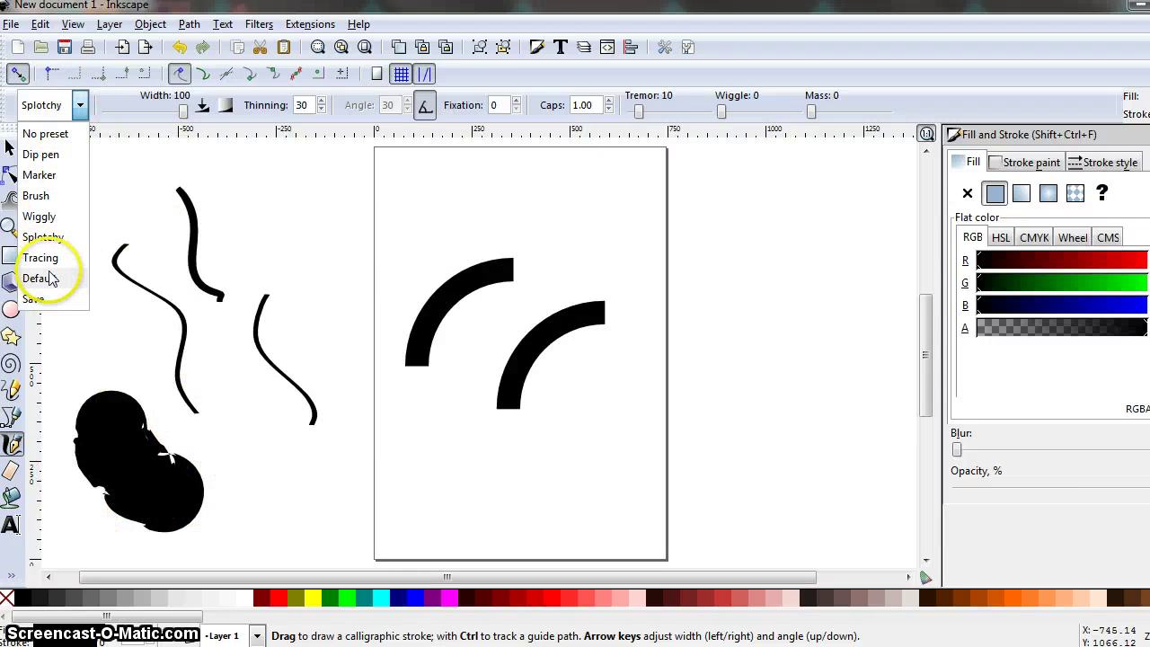
click(54, 217)
drag(244, 192, 272, 248)
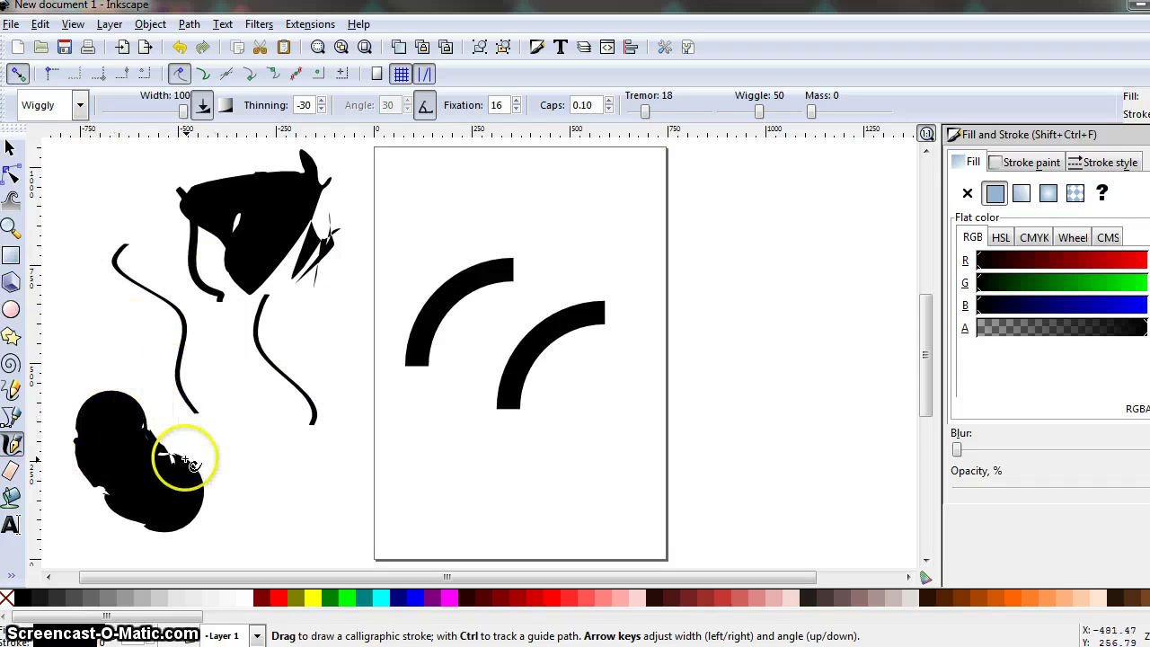
- Draw two Dip pen calligraphy strokes left of the page, one at width 100 and a thinner one at width 15
click(80, 105)
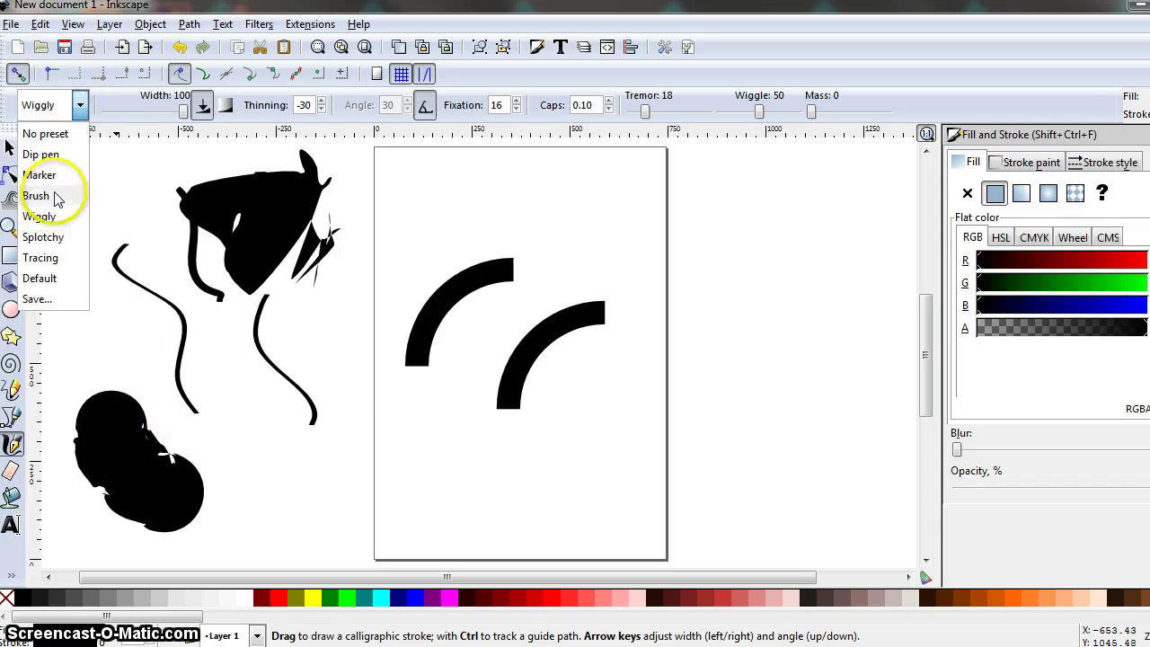
click(40, 154)
mouse_move(220, 409)
mouse_down()
mouse_move(249, 423)
mouse_move(290, 513)
mouse_up()
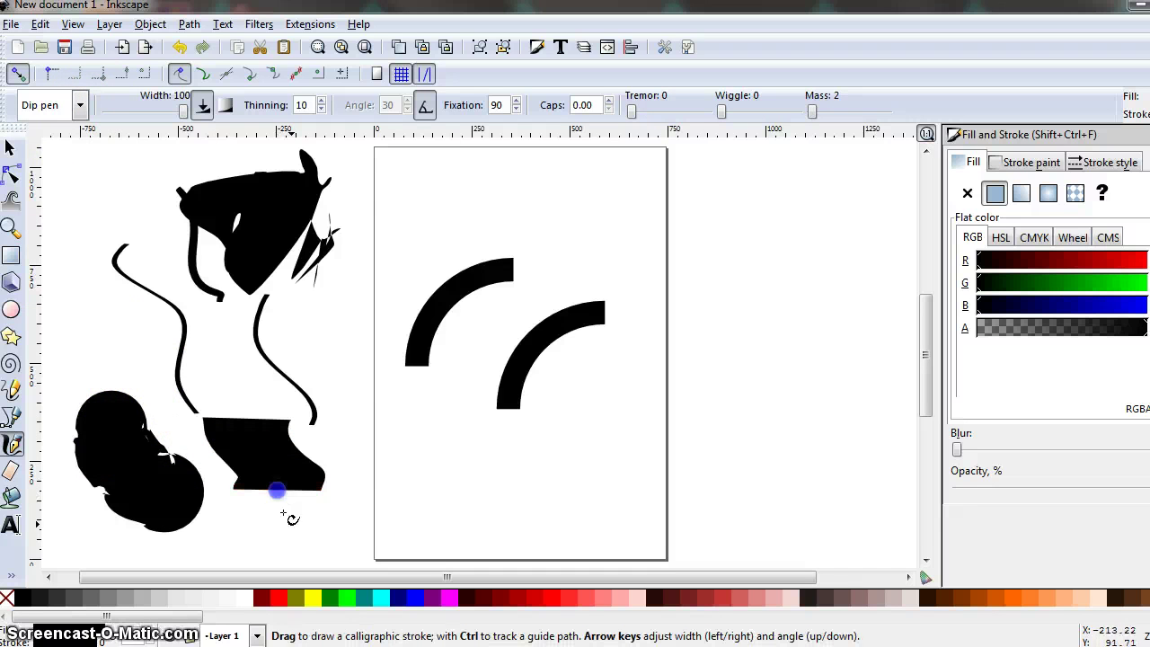
click(79, 105)
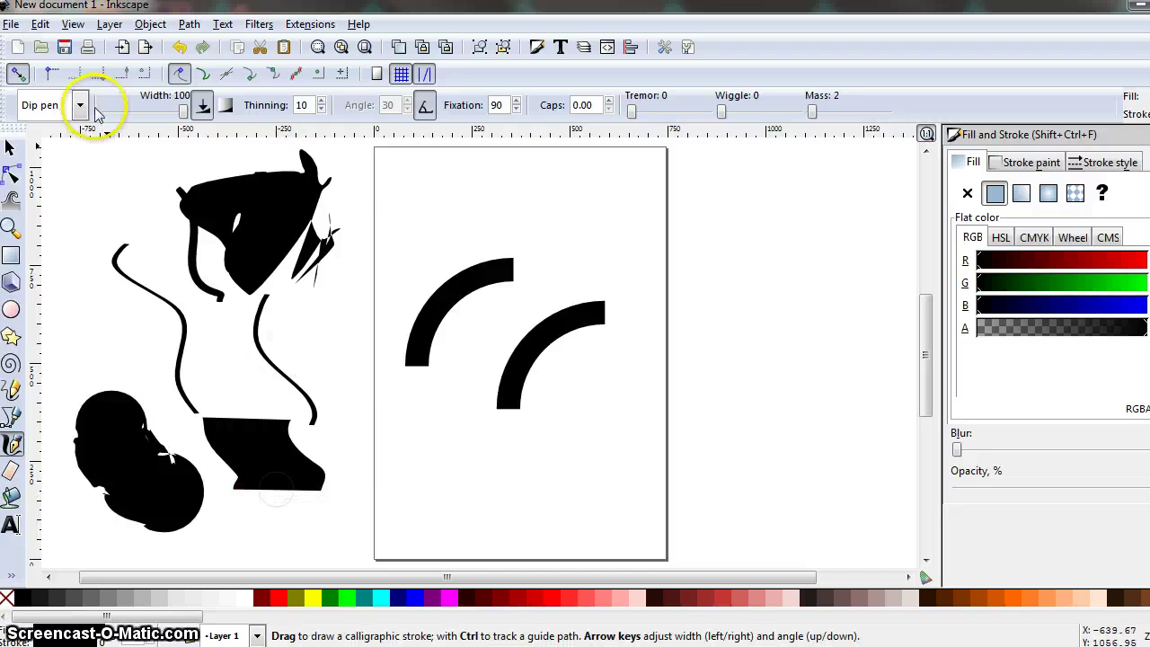
click(167, 114)
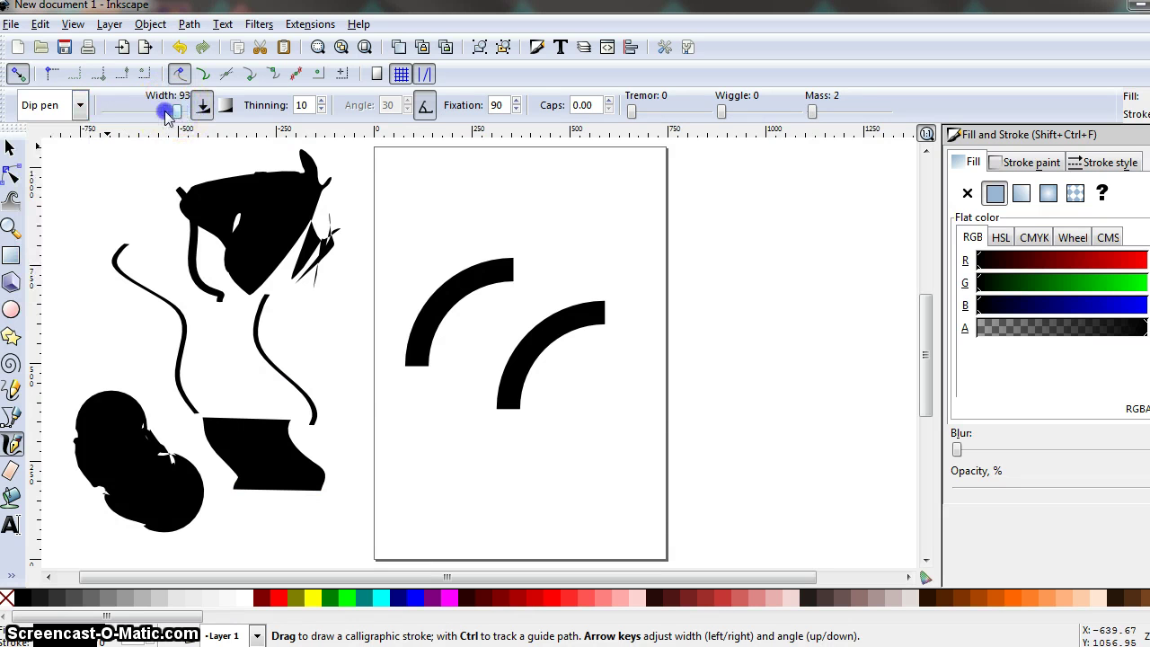
drag(79, 180, 114, 239)
- Draw a short calligraphy stroke left of the page with the Marker preset at width 15
click(81, 106)
click(87, 111)
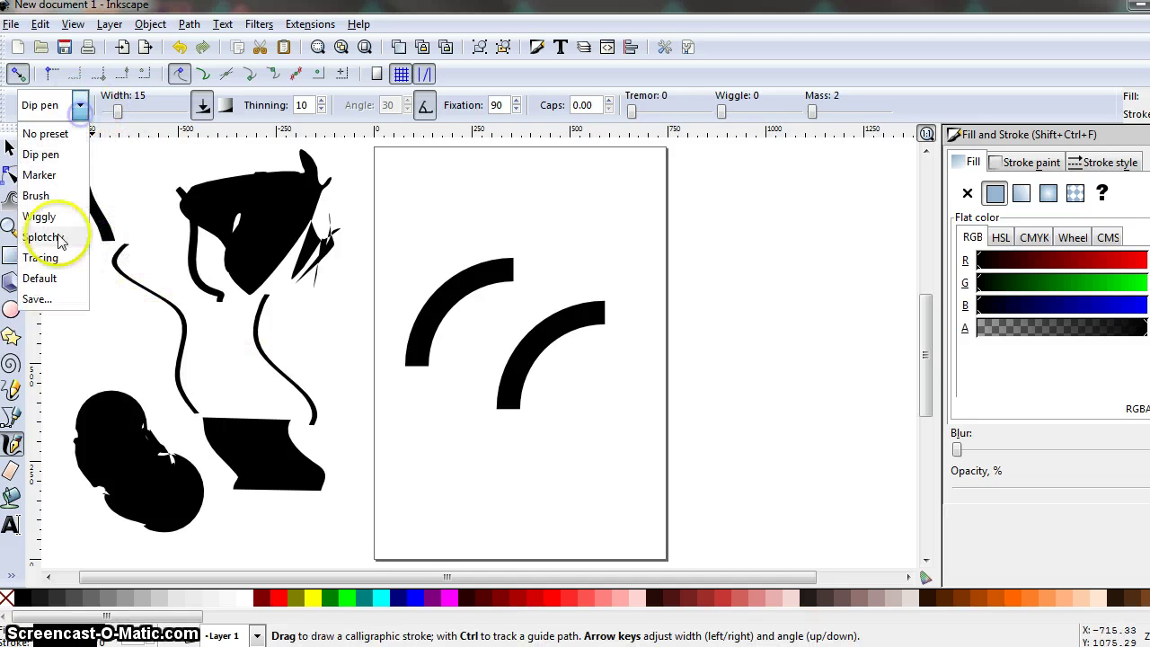
click(44, 154)
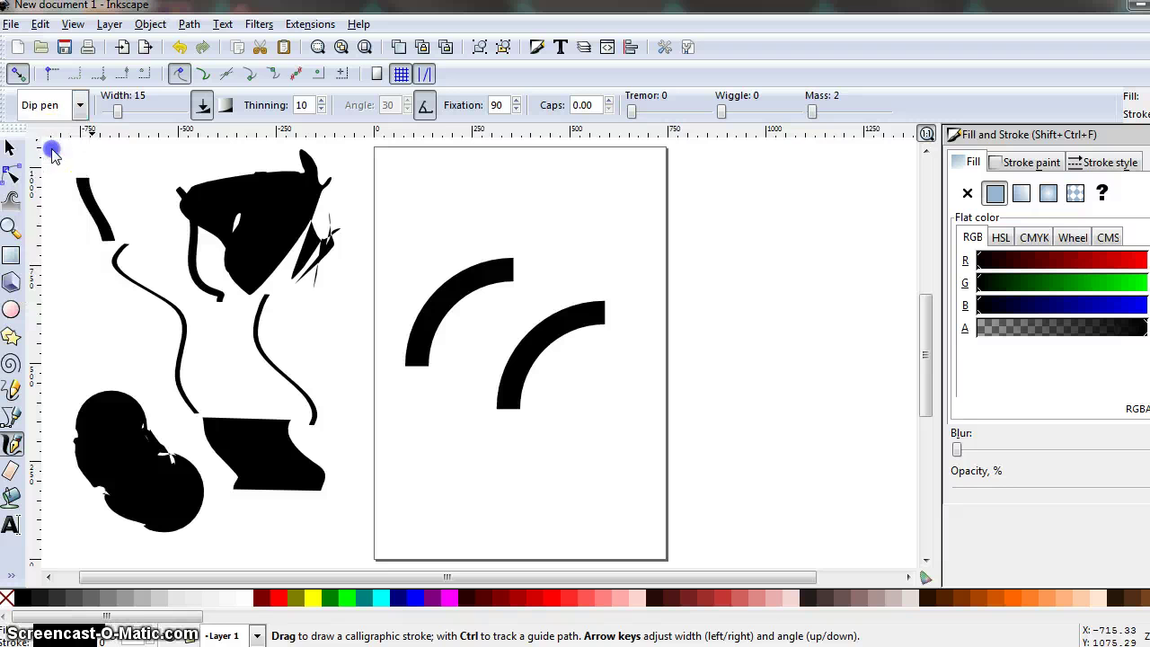
click(79, 110)
click(38, 175)
drag(76, 285, 101, 329)
click(117, 115)
- Draw two short calligraphy strokes left of the page with the Dip pen preset, one at width 15 and one at width 6
click(79, 105)
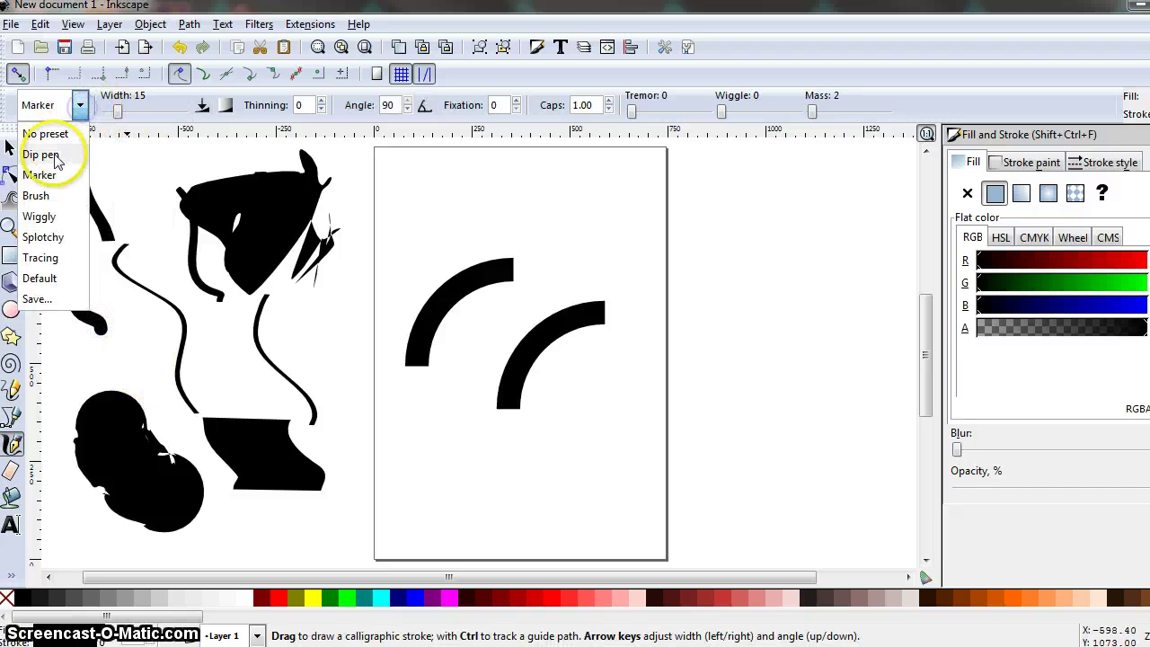
click(45, 151)
drag(141, 193, 157, 241)
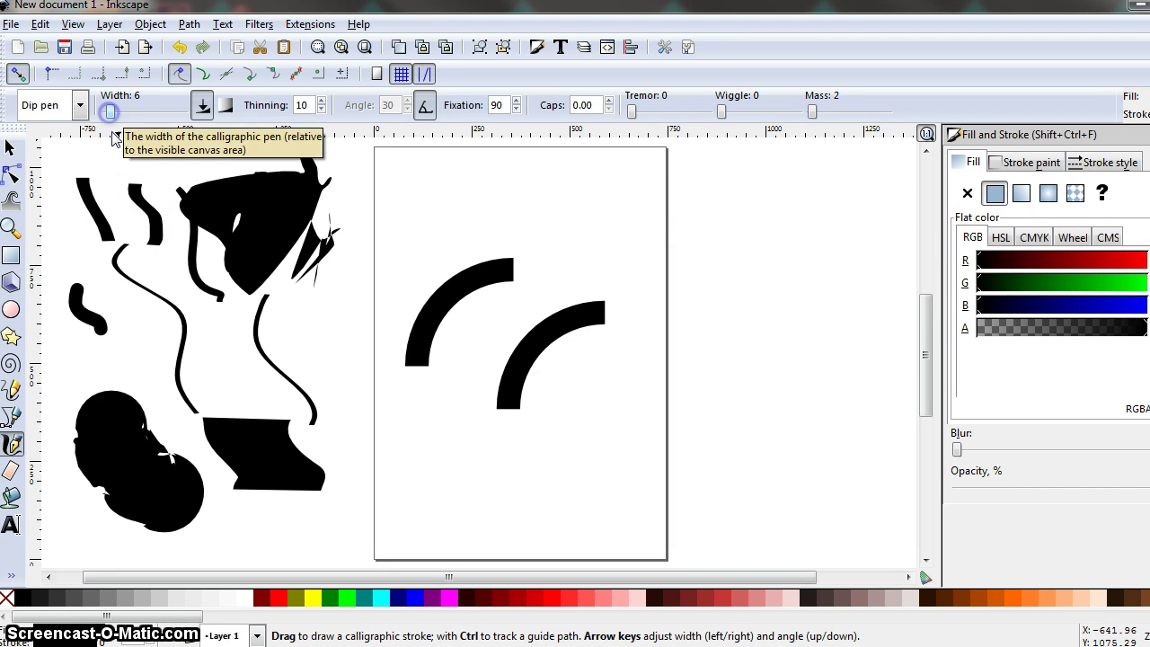
drag(124, 314, 136, 369)
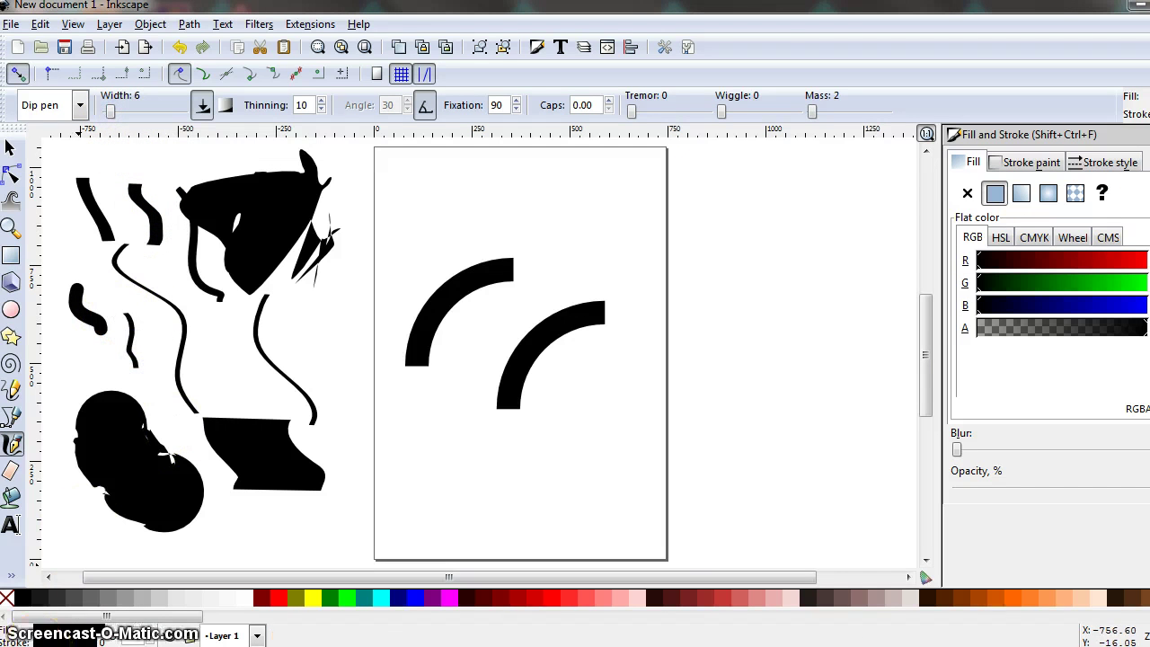
- Delete all the calligraphy test strokes and black shapes in the area left of the page
click(11, 148)
drag(54, 154, 362, 546)
key(Delete)
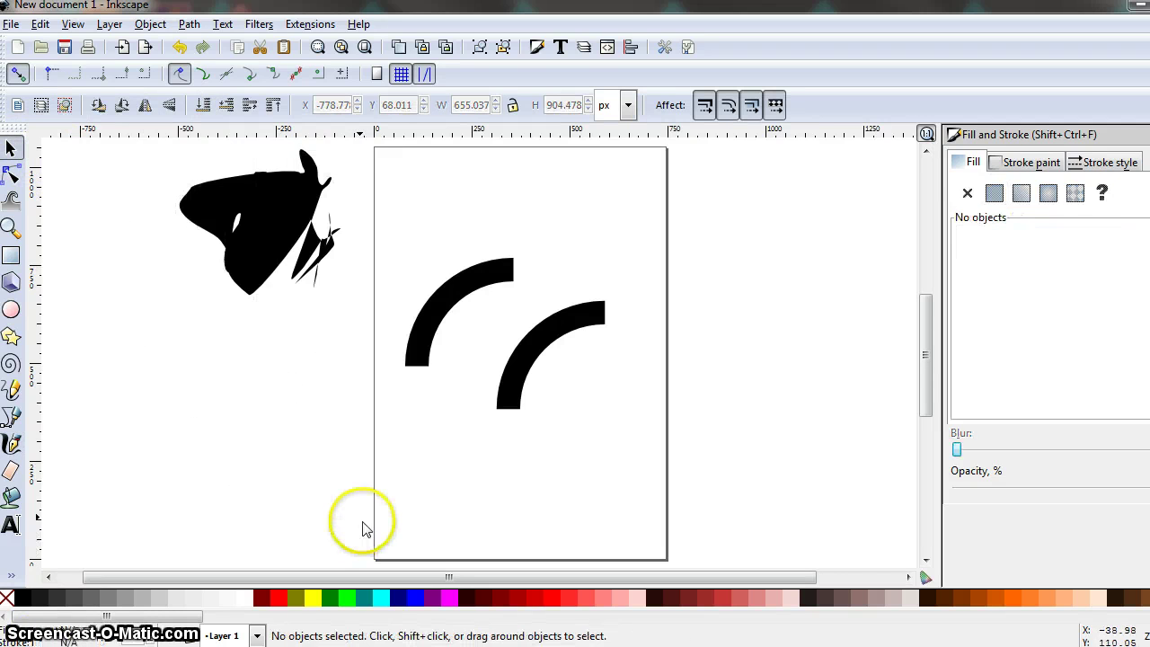
click(264, 225)
key(Delete)
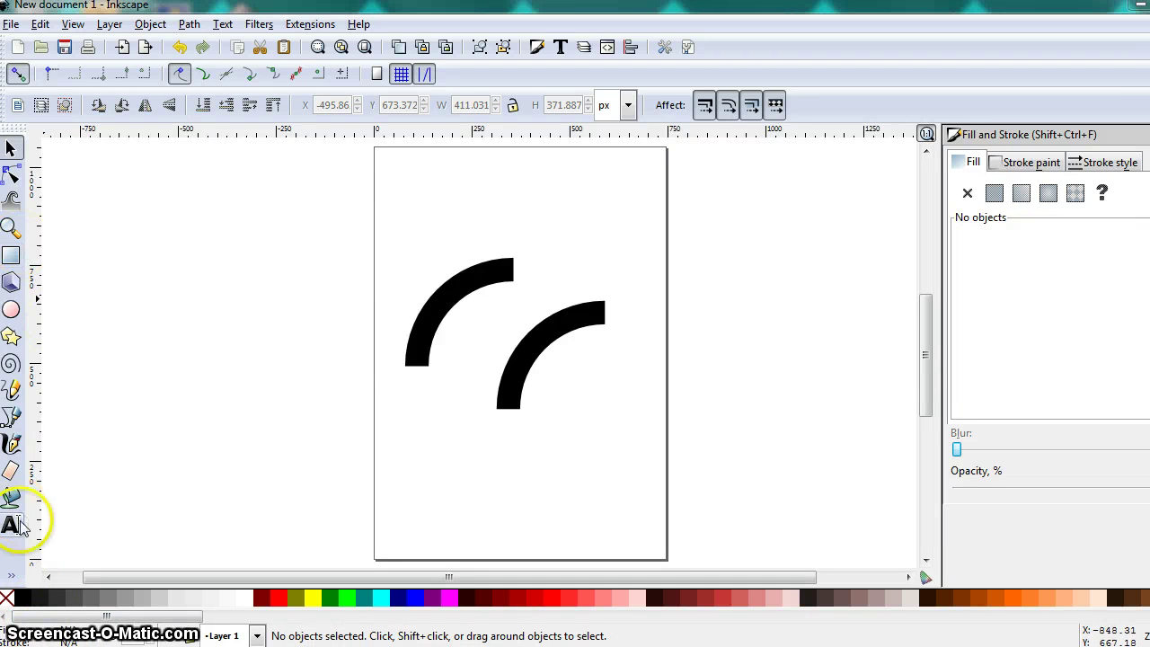
- Draw a wavy Dip pen calligraphy stroke about 151 by 421 px left of the page at width 6, and fill it cyan
click(10, 443)
mouse_move(144, 230)
mouse_down()
mouse_move(166, 277)
mouse_move(198, 394)
mouse_up()
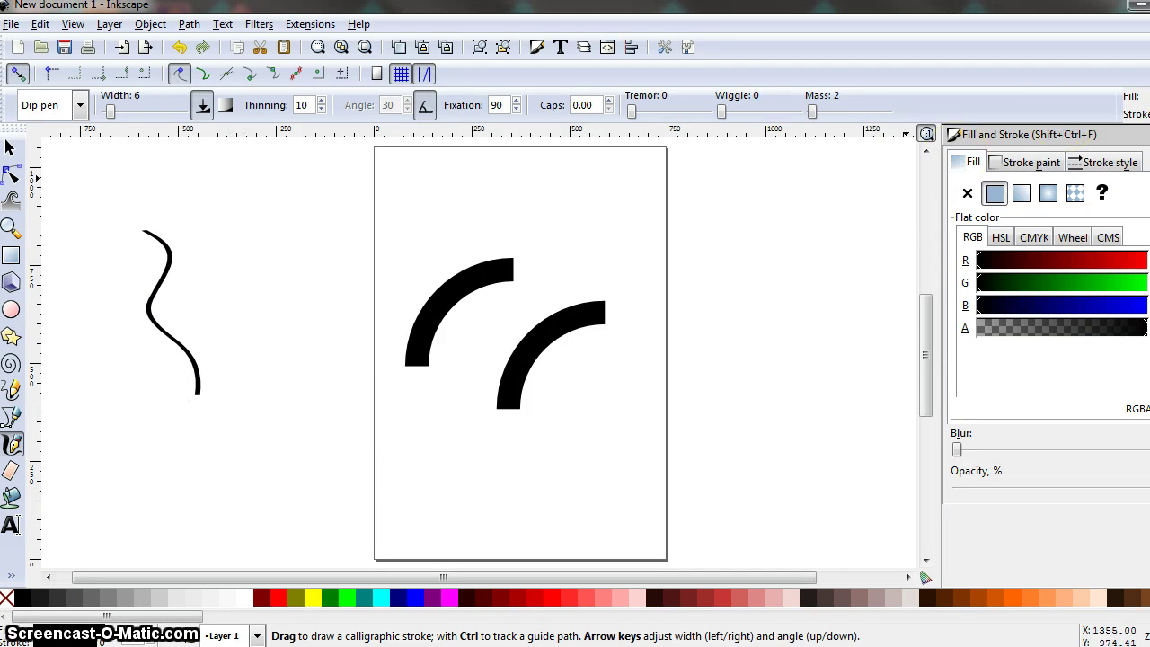
key(shift+ctrl+p)
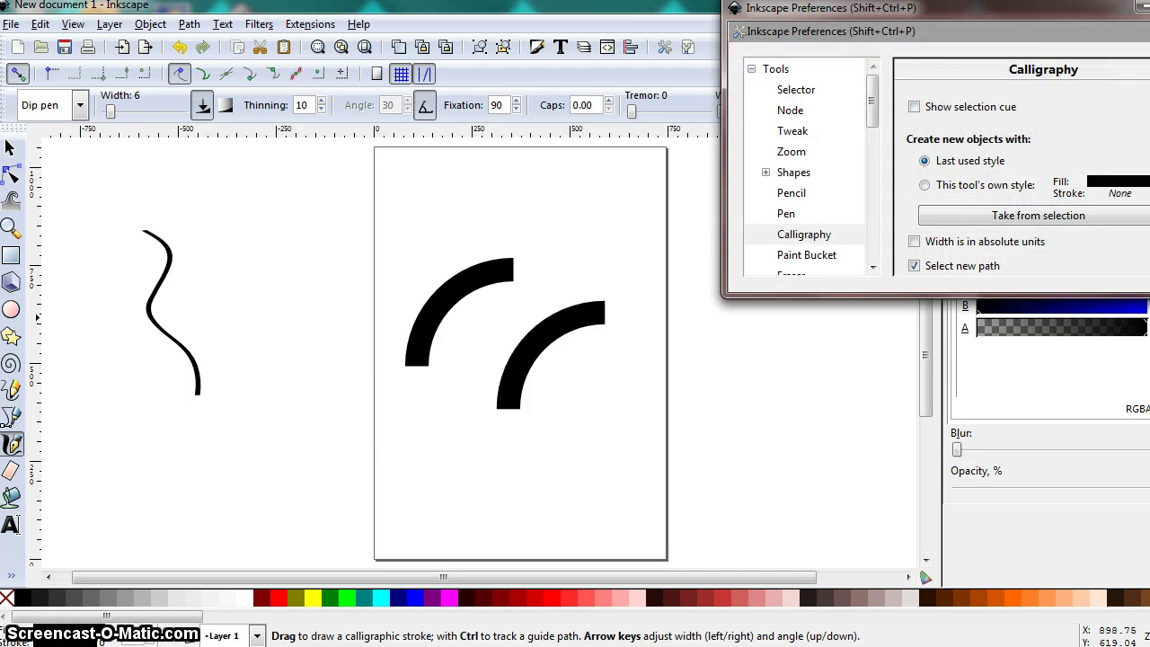
key(Escape)
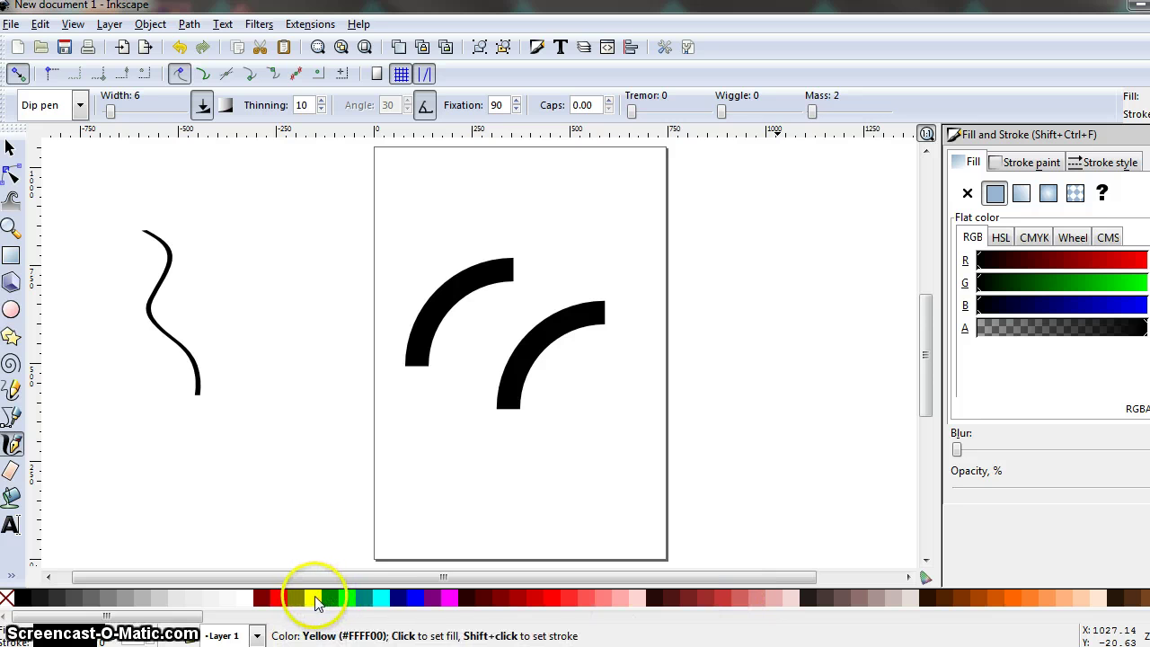
click(387, 602)
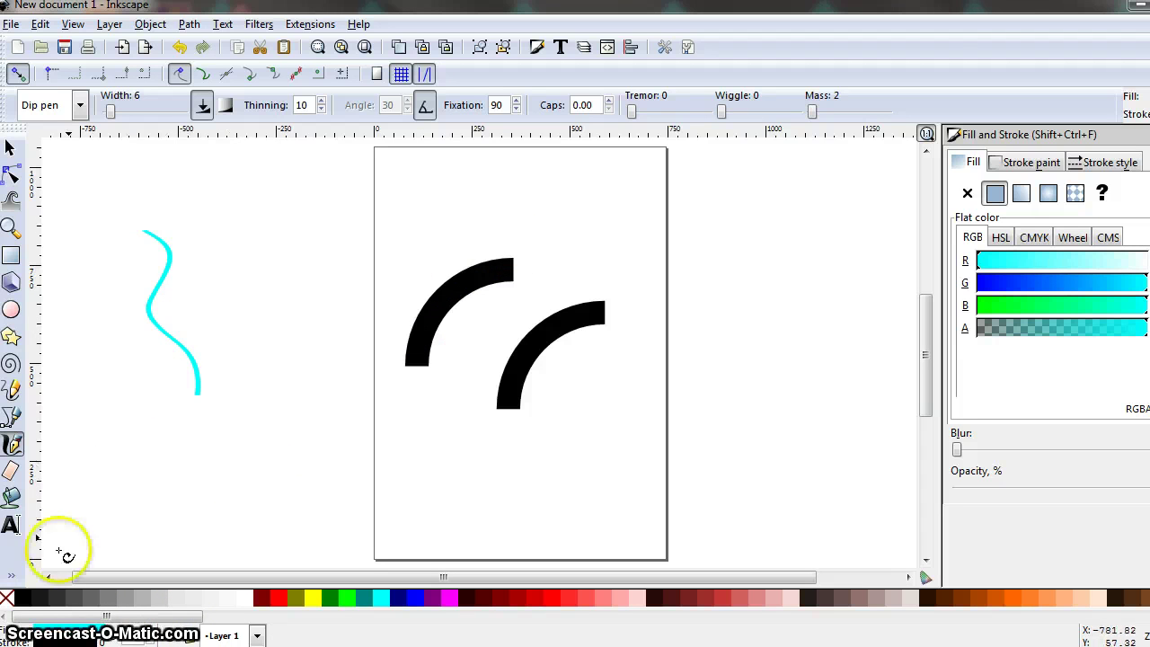
- Draw four cyan calligraphy lines along the upper-left quarter arc, a roughly parallel pair on its lower half and another on its upper half
key(F1)
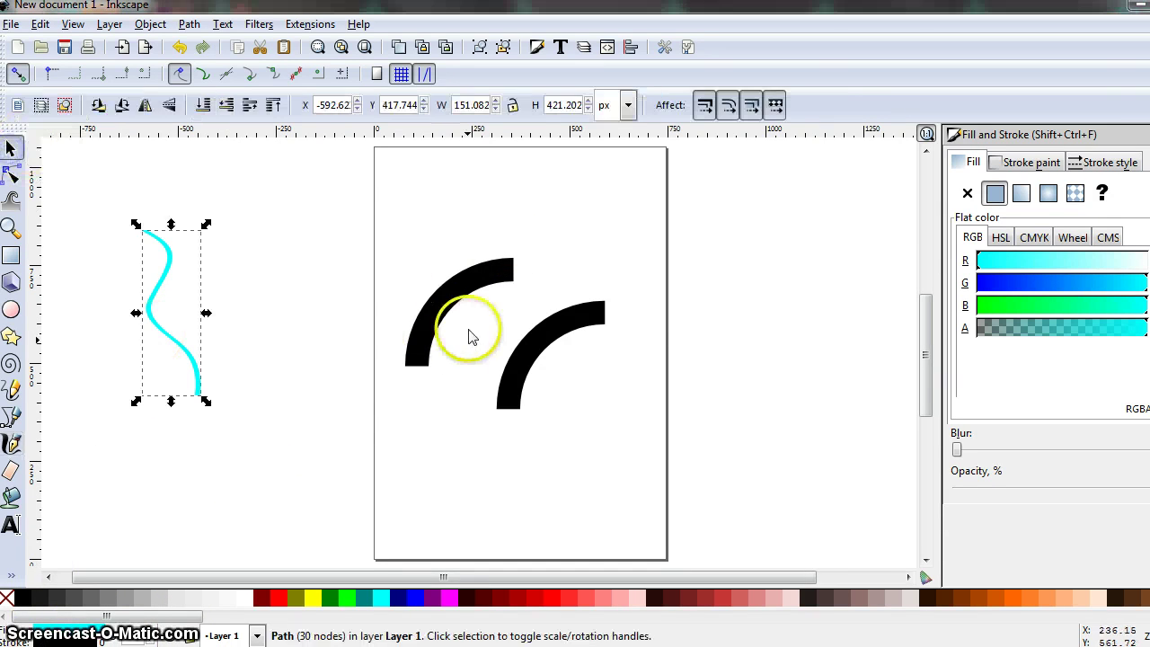
click(467, 334)
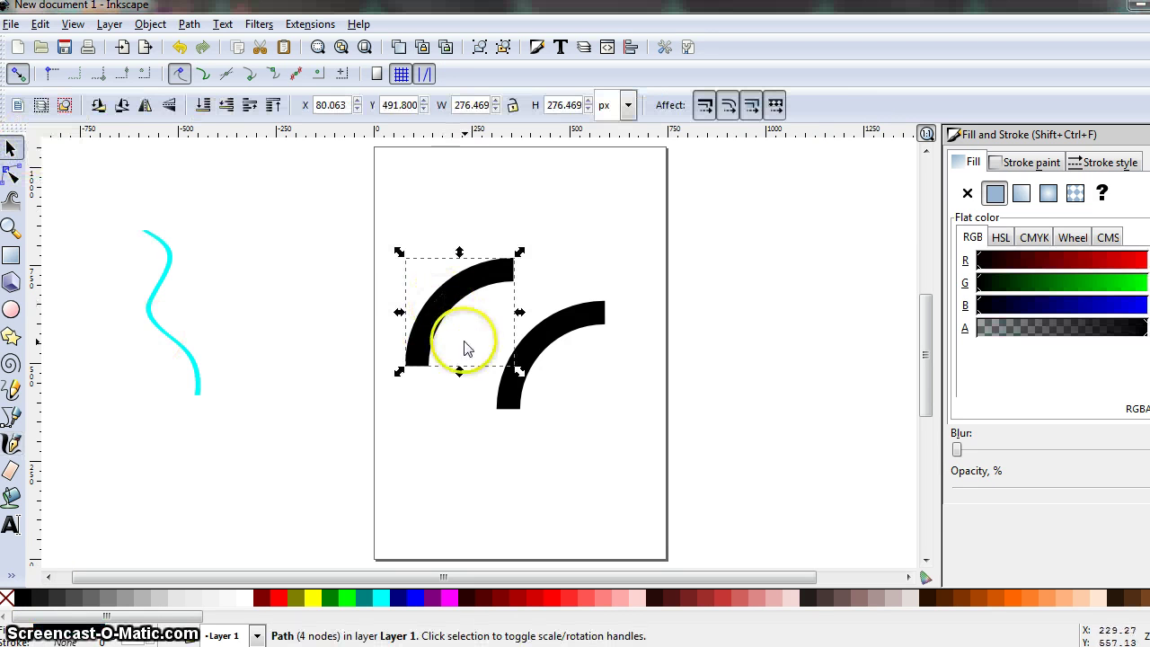
click(73, 25)
mouse_move(100, 47)
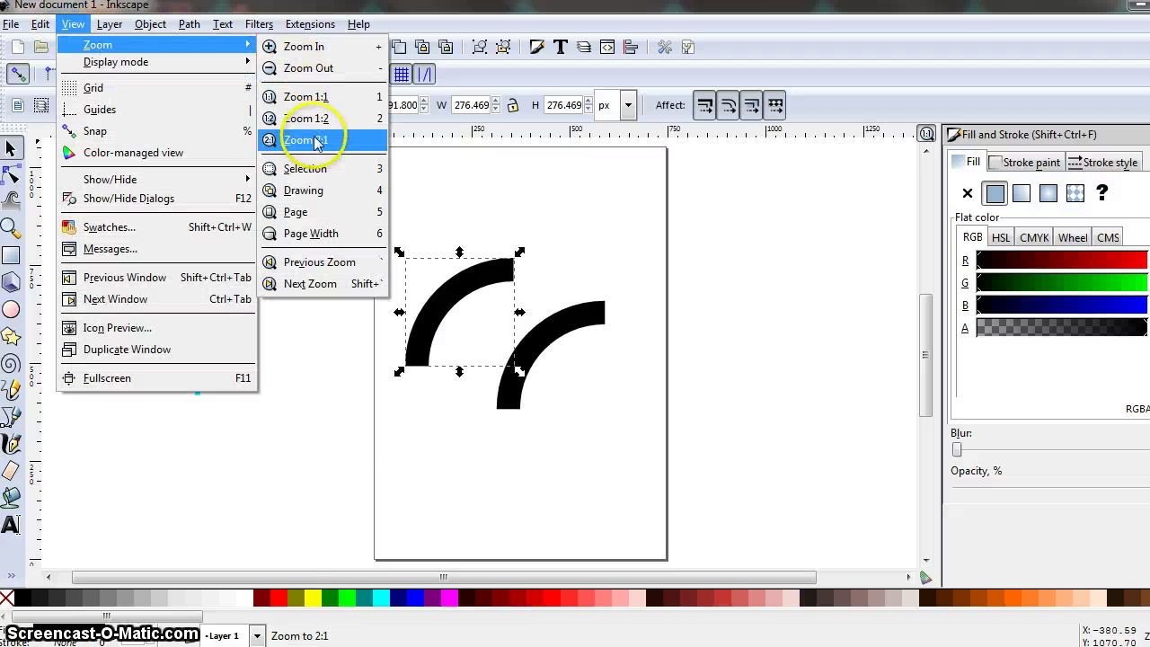
click(323, 171)
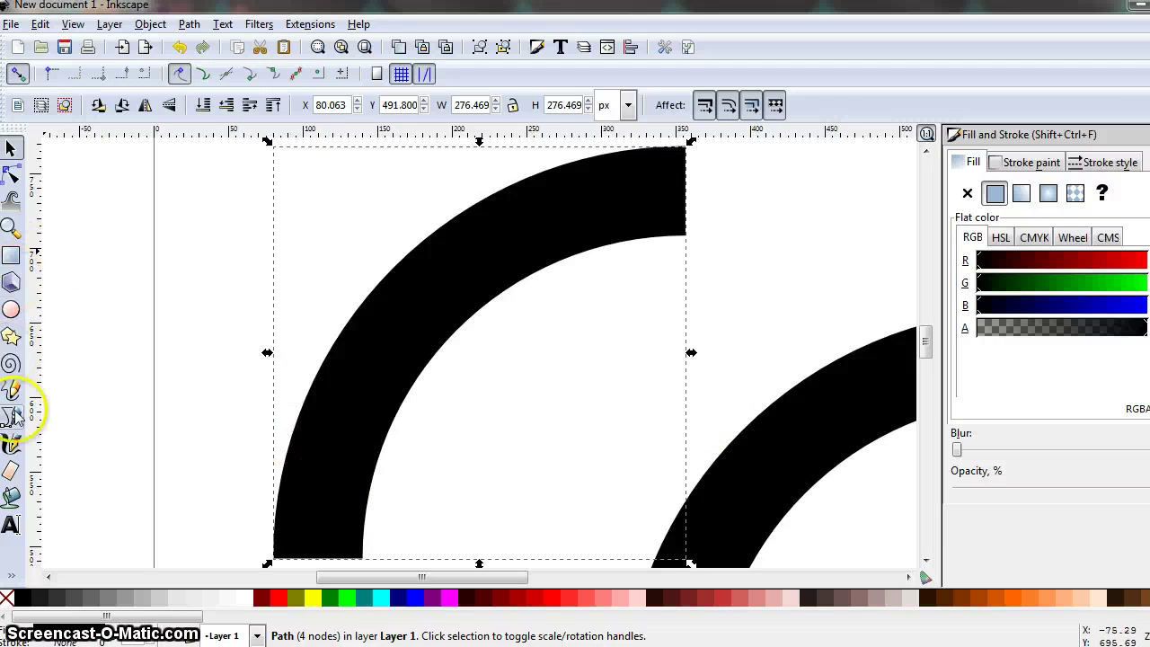
click(12, 444)
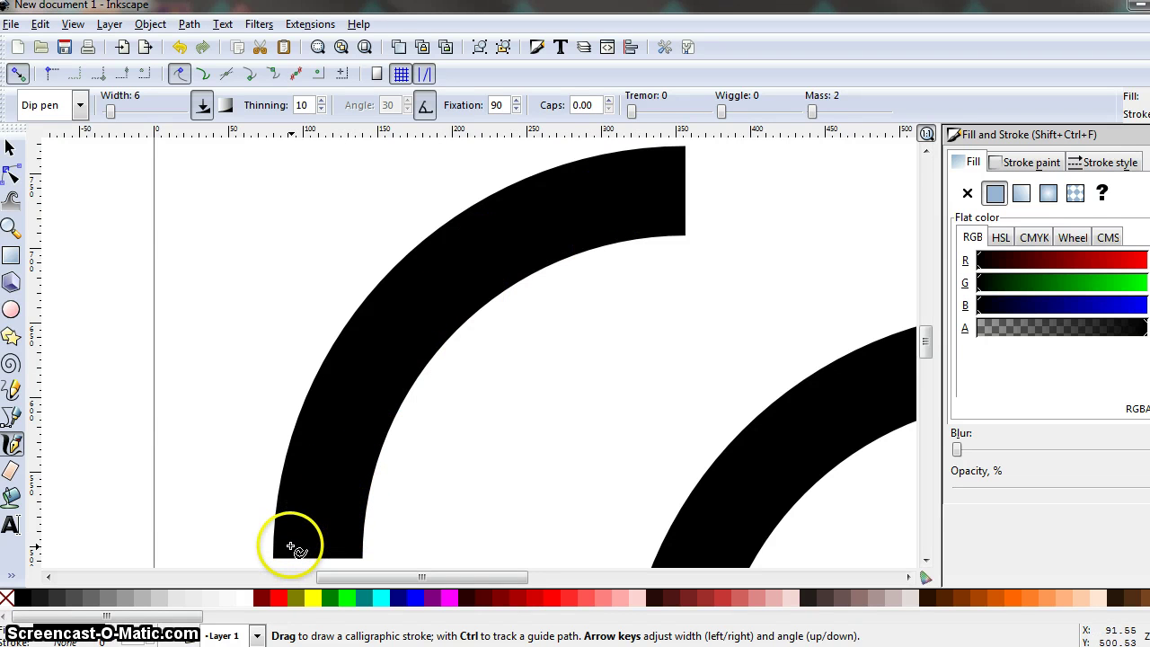
drag(283, 545, 289, 534)
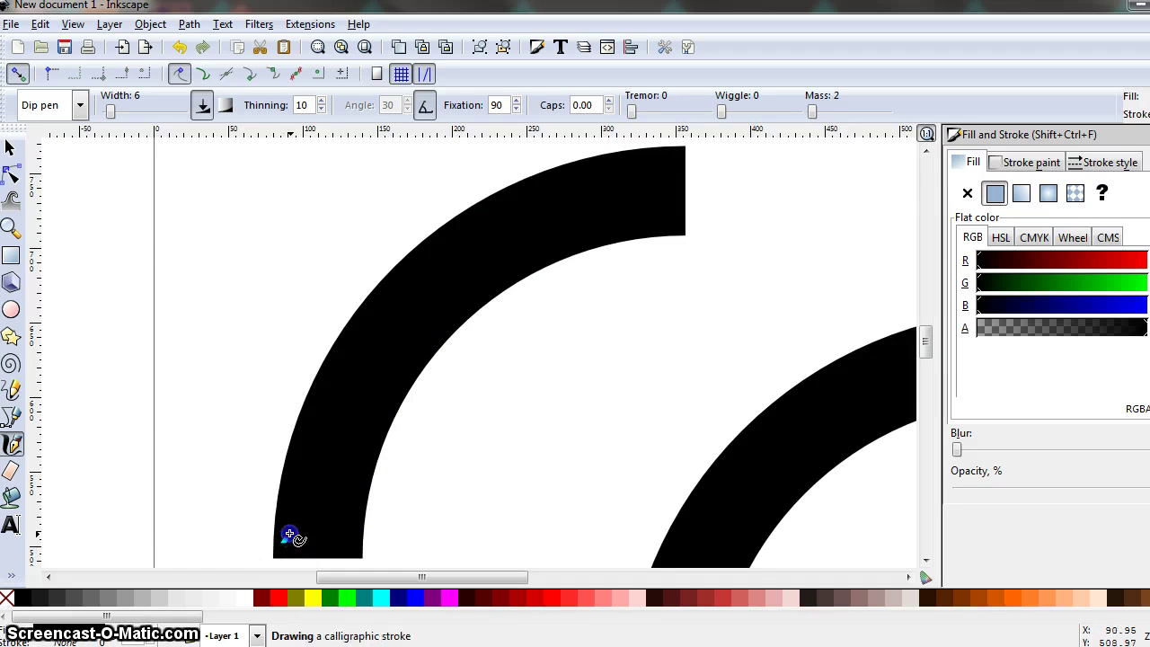
drag(351, 368, 377, 341)
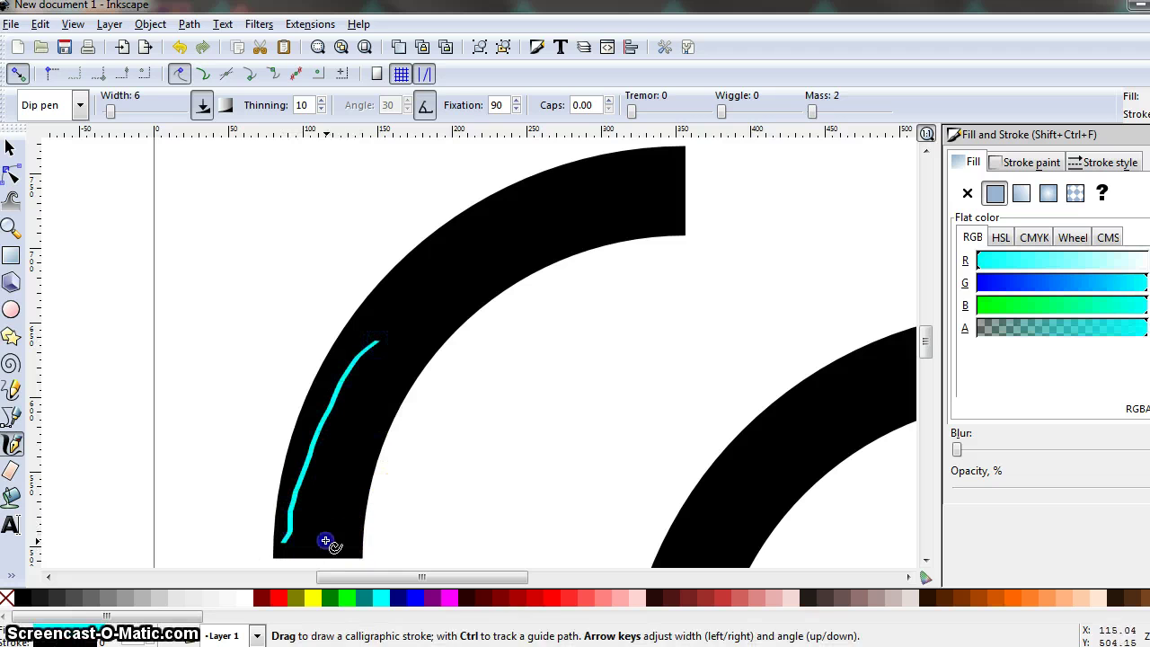
mouse_move(326, 539)
mouse_down()
mouse_move(343, 445)
mouse_move(379, 375)
mouse_up()
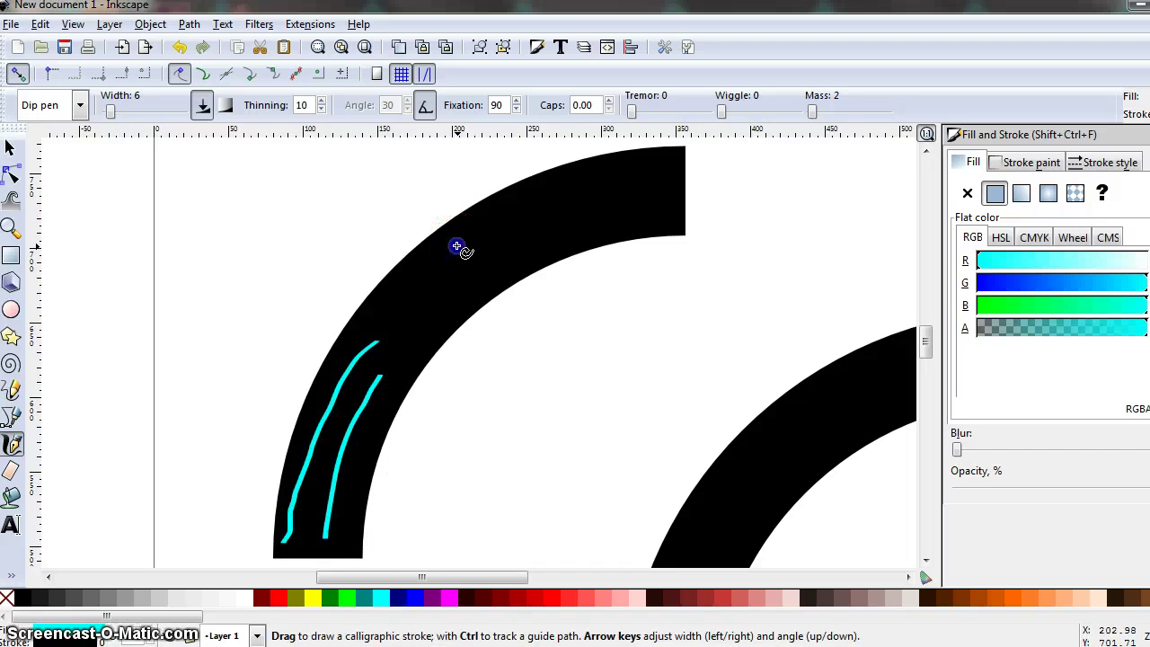
mouse_move(460, 242)
mouse_down()
mouse_move(608, 171)
mouse_move(656, 168)
mouse_up()
drag(492, 261, 649, 203)
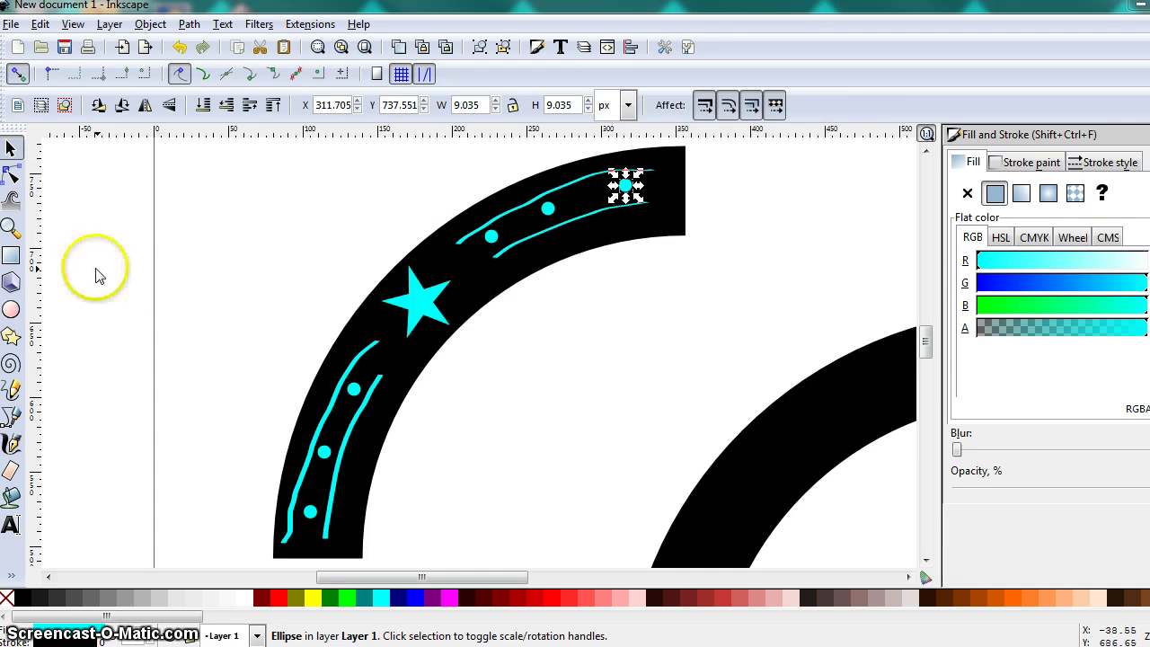
- Cut the two cyan dots nearest the arc's upper end out of the black arc with Difference, one at a time
click(95, 269)
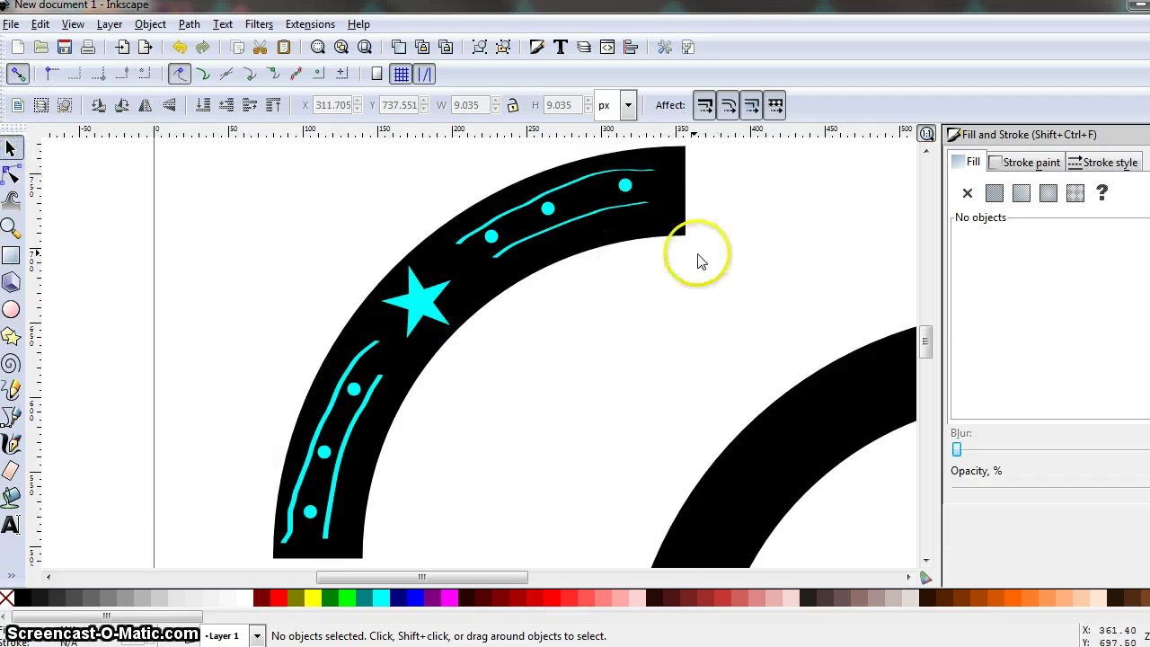
click(682, 229)
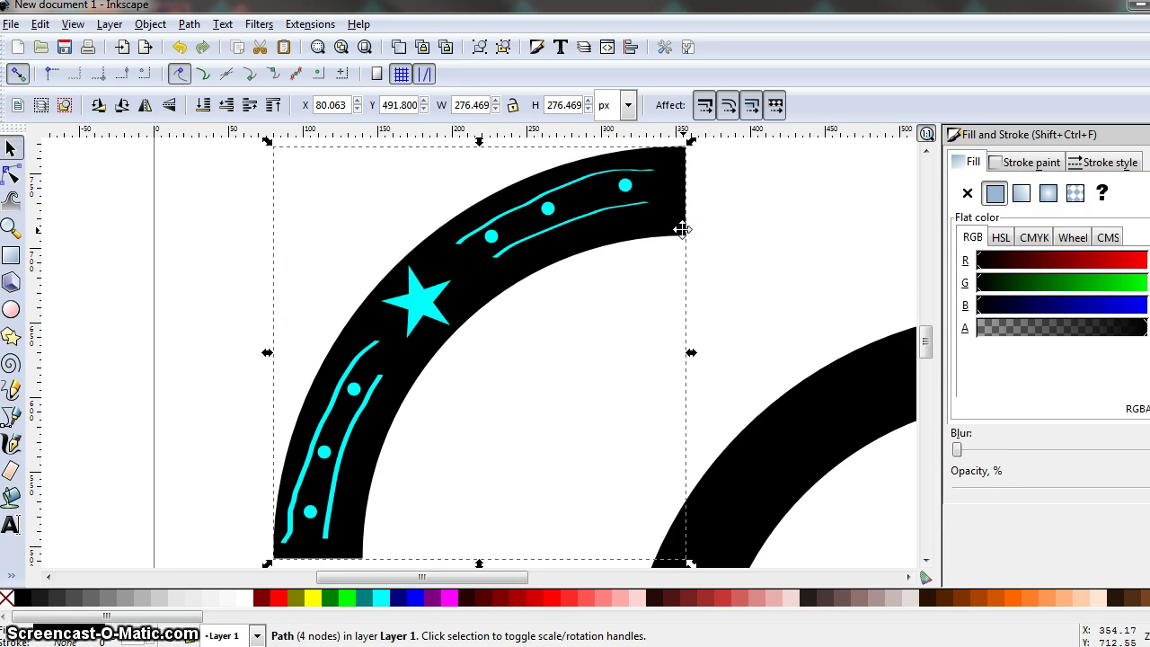
shift+click(625, 185)
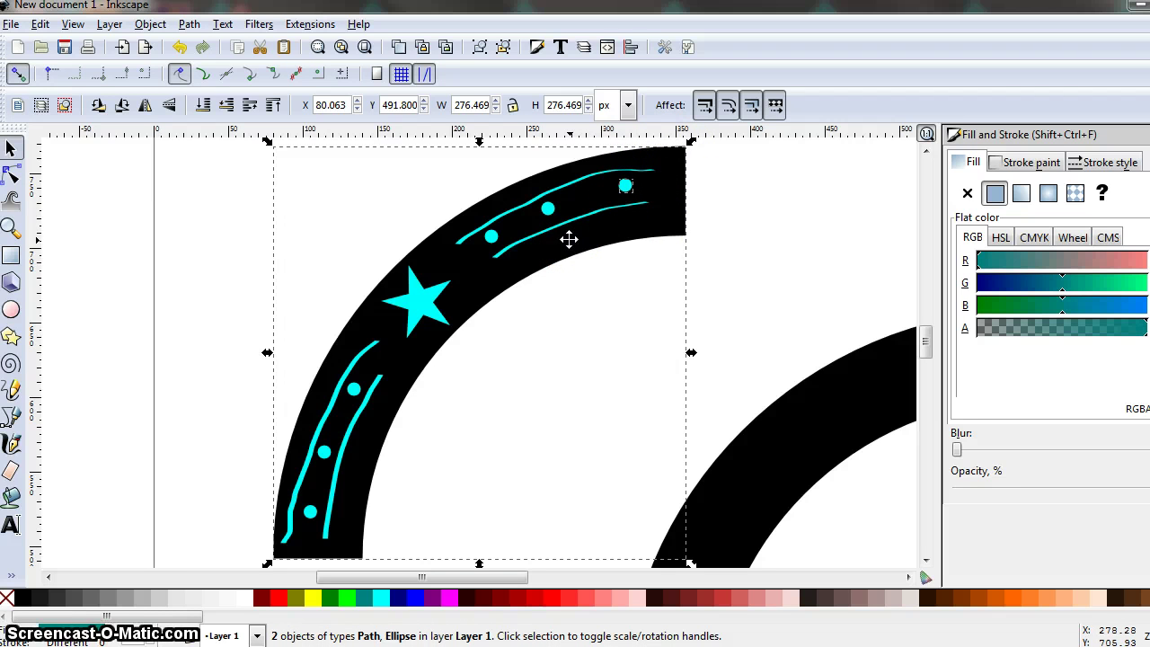
click(189, 24)
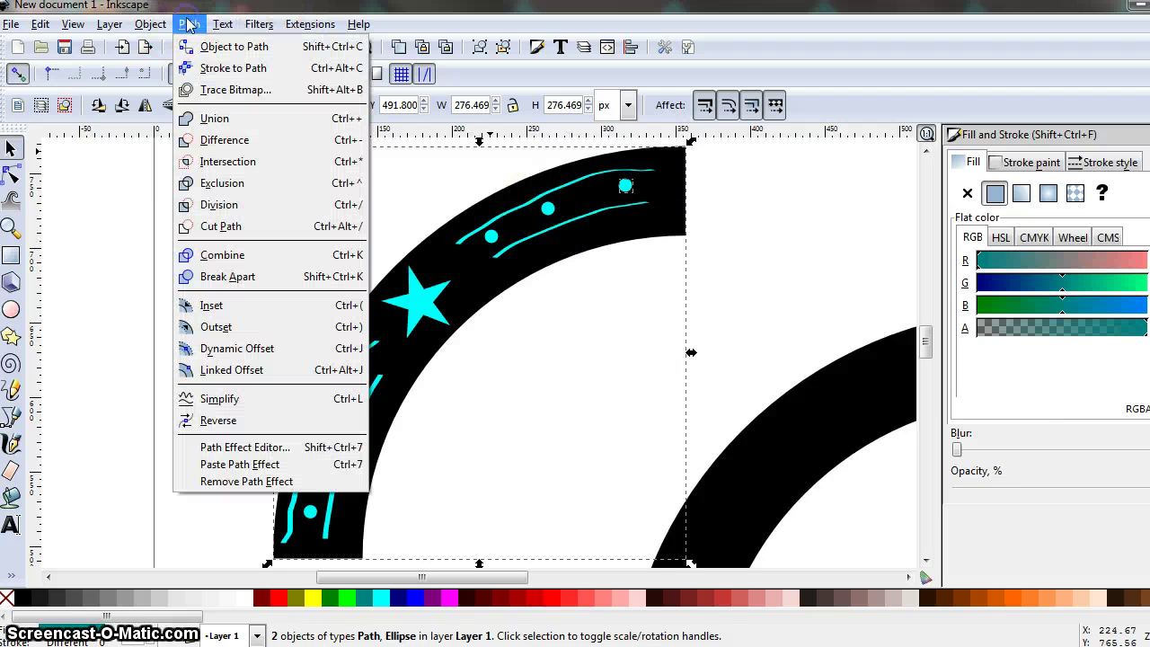
click(229, 142)
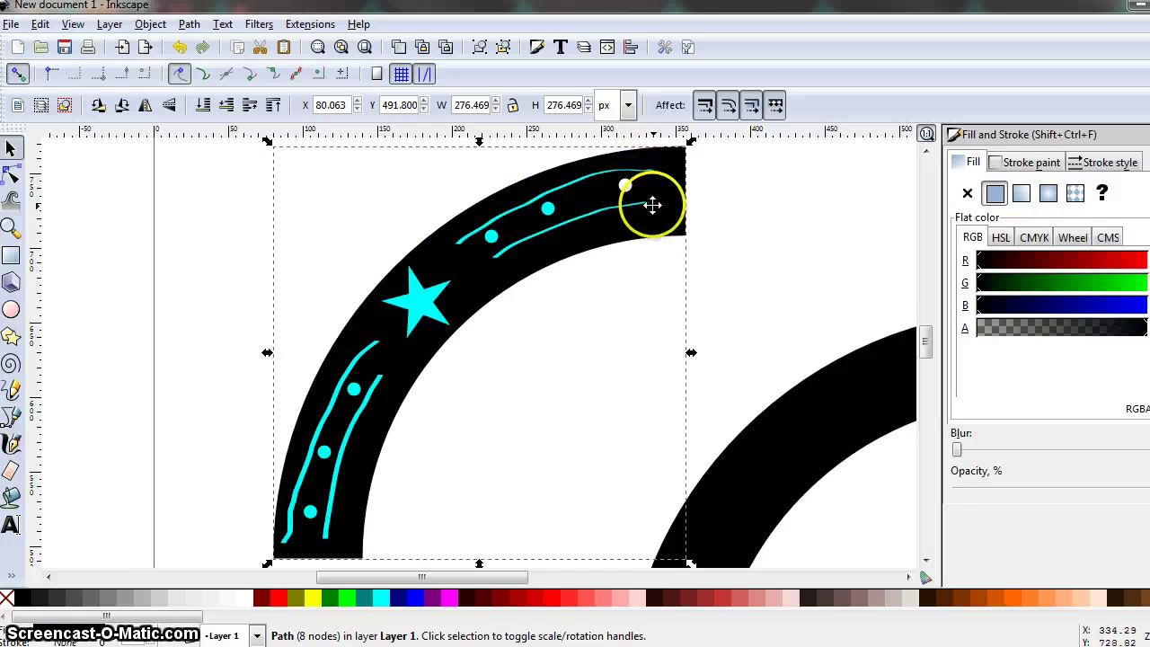
shift+click(548, 208)
click(150, 23)
mouse_move(188, 24)
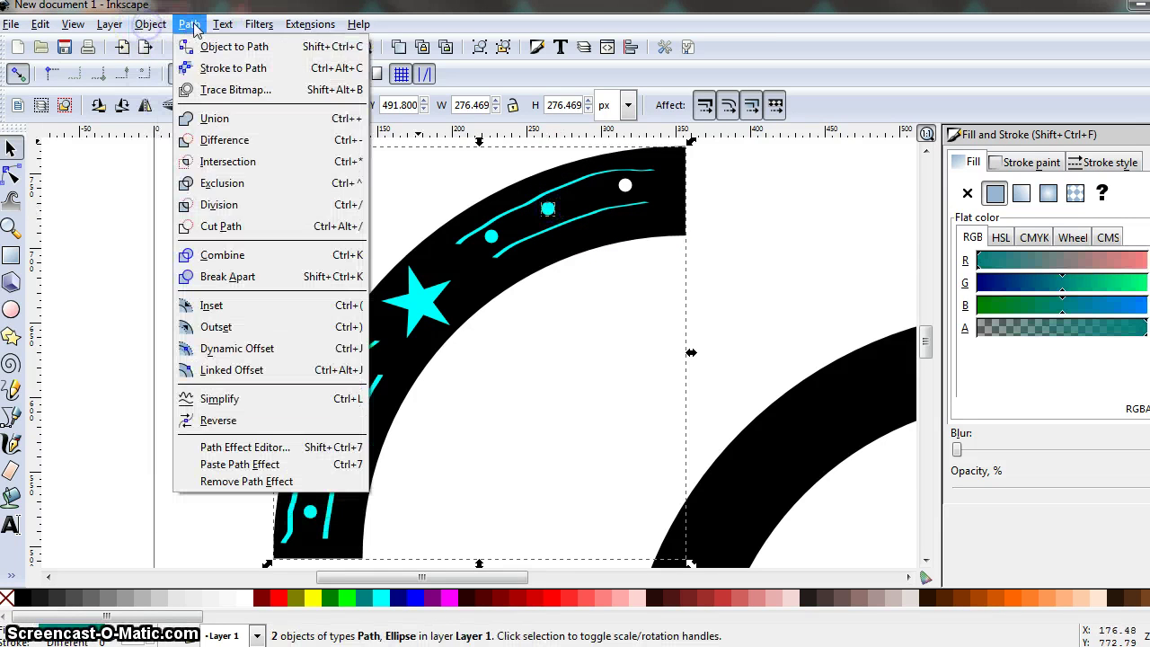
click(218, 134)
- Subtract the two cyan calligraphy lines on the arc's upper half from the black arc with Difference
click(559, 187)
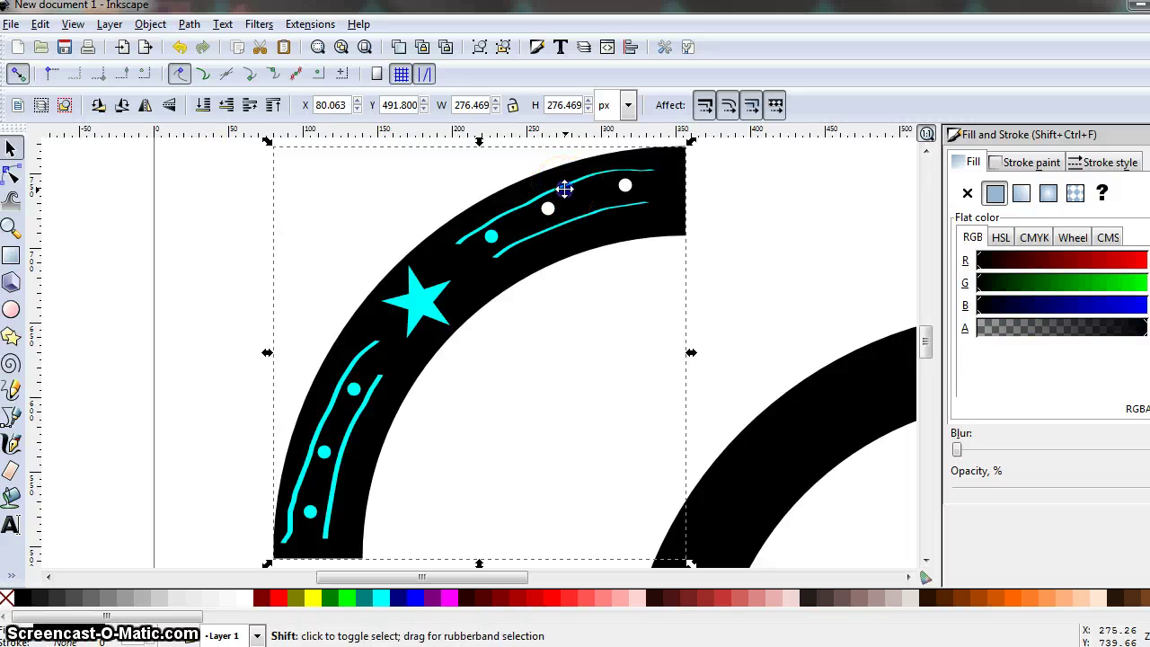
shift+click(563, 188)
click(188, 23)
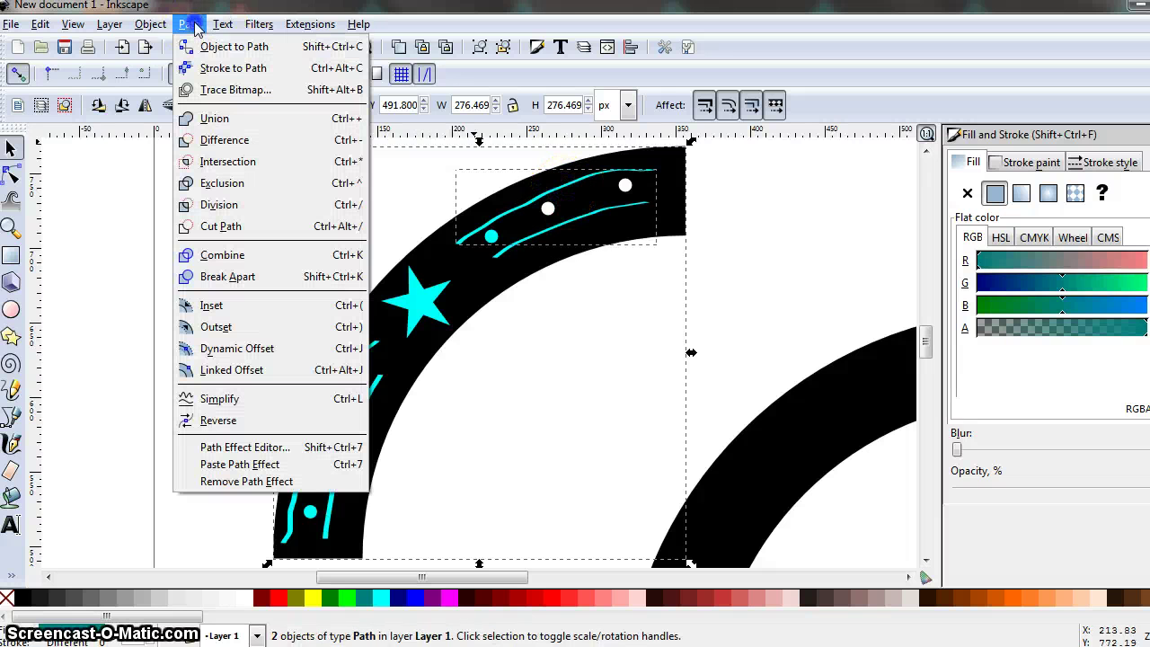
click(220, 140)
shift+click(551, 230)
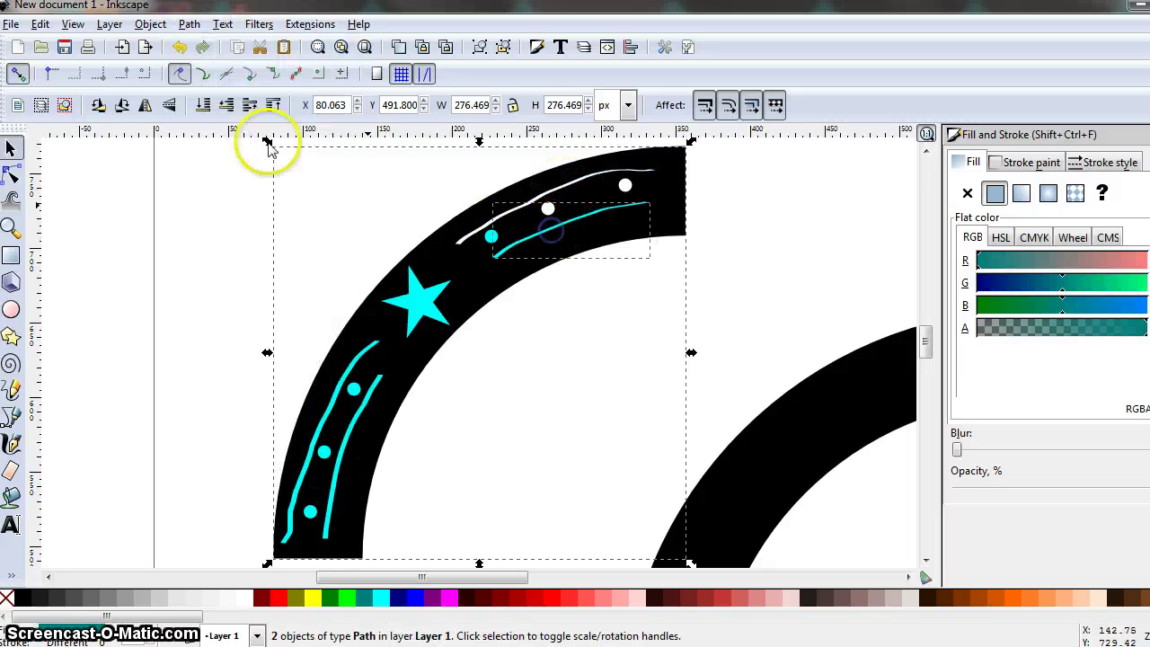
click(189, 24)
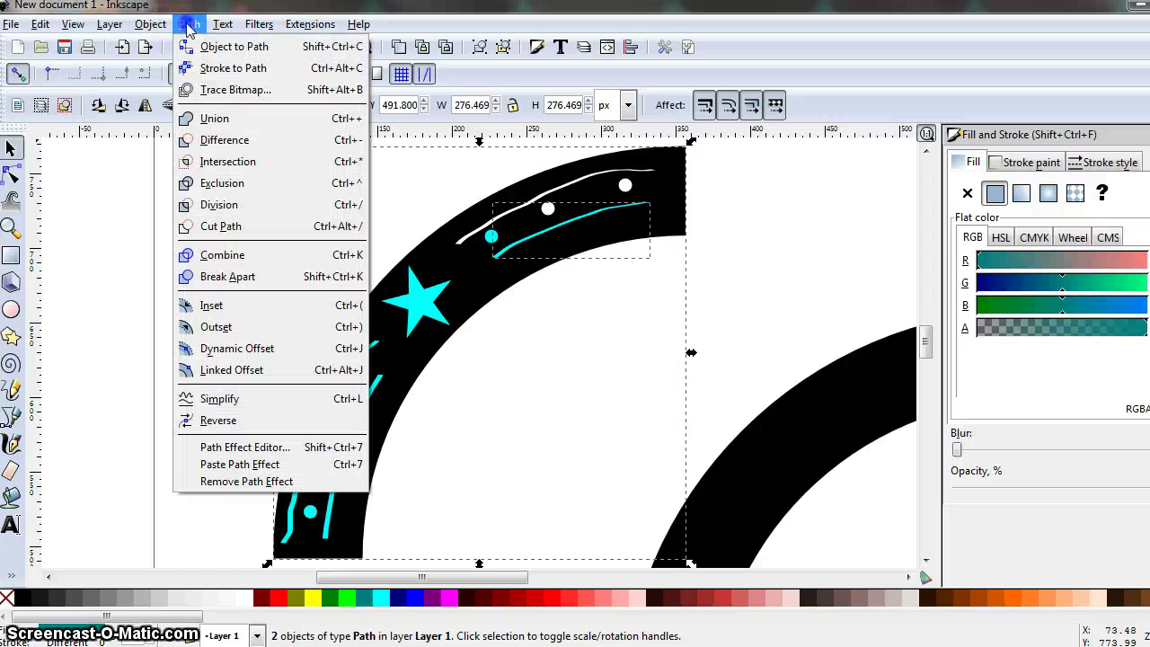
click(215, 140)
- Subtract the remaining cyan dot on the arc's upper half from the black arc with Difference, and clear the selection
shift+click(491, 236)
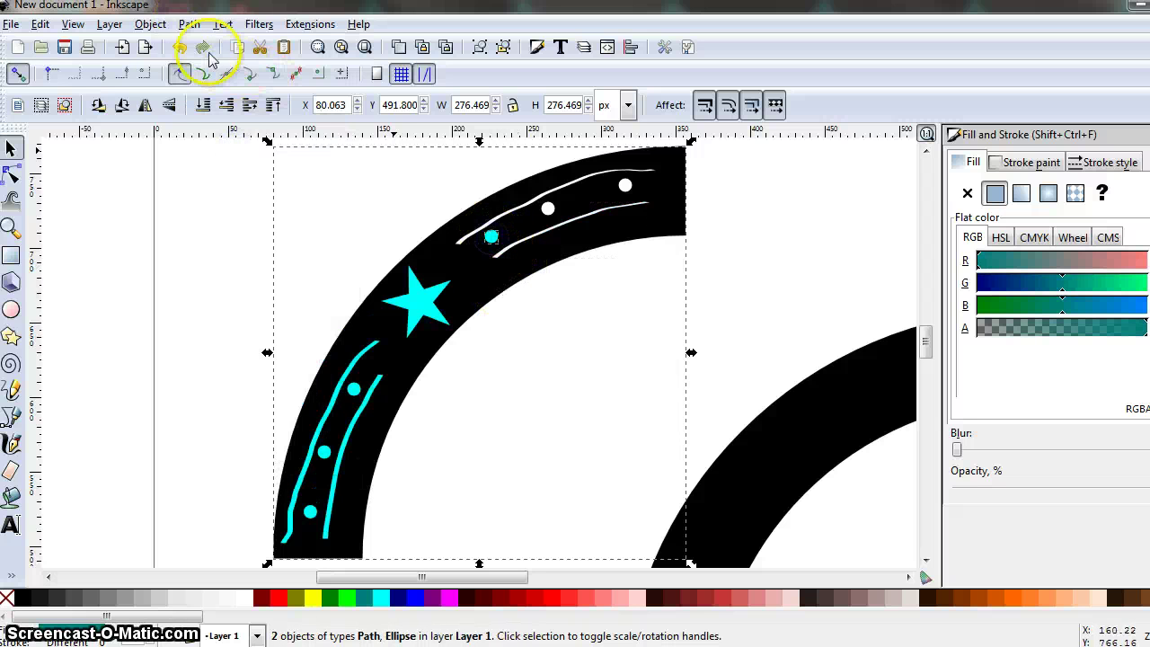
click(189, 24)
click(220, 138)
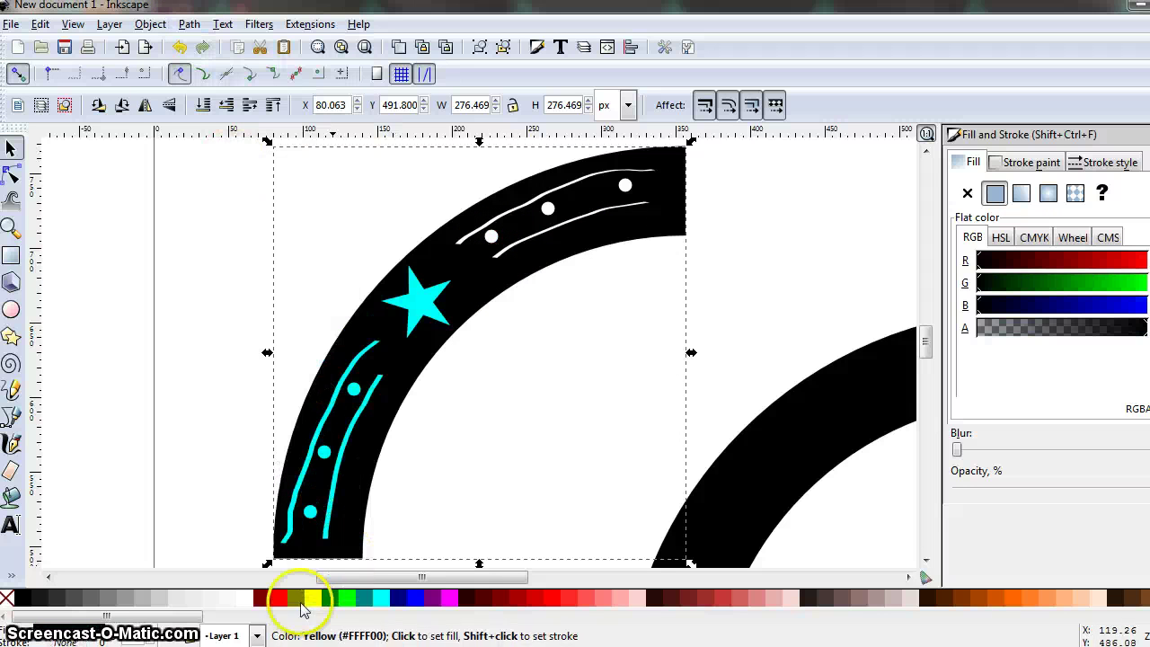
key(Escape)
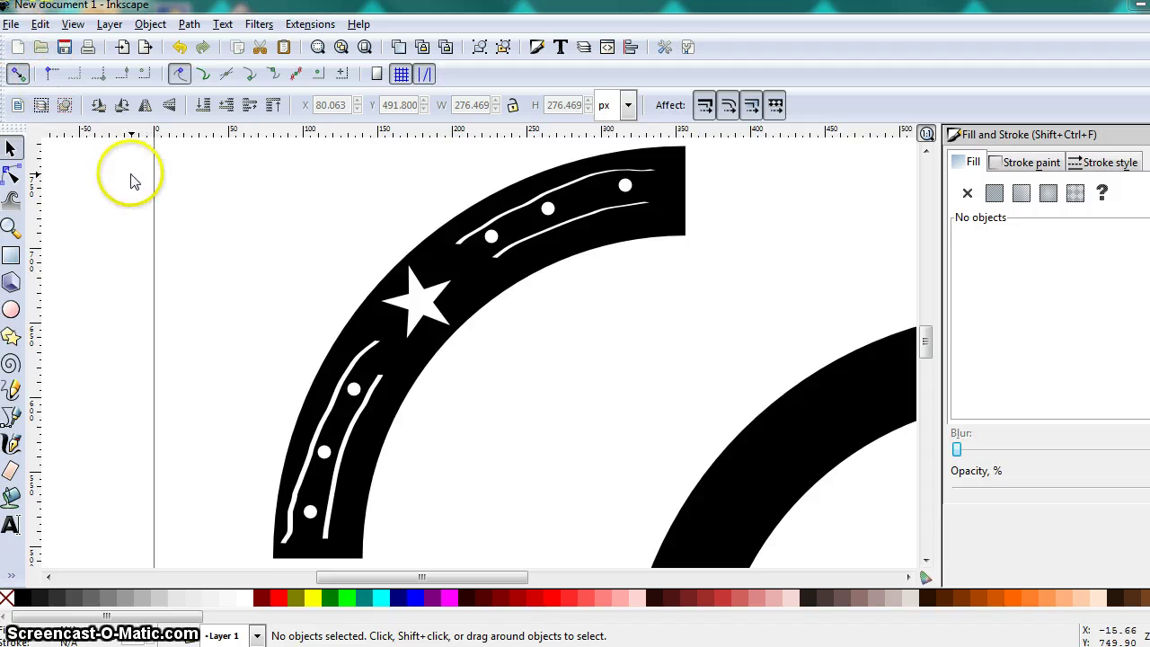
- Create tiled clones of the decorated quarter arc using CMM symmetry (reflection + reflection + 180° rotation) with 2 rows and 2 columns
click(378, 281)
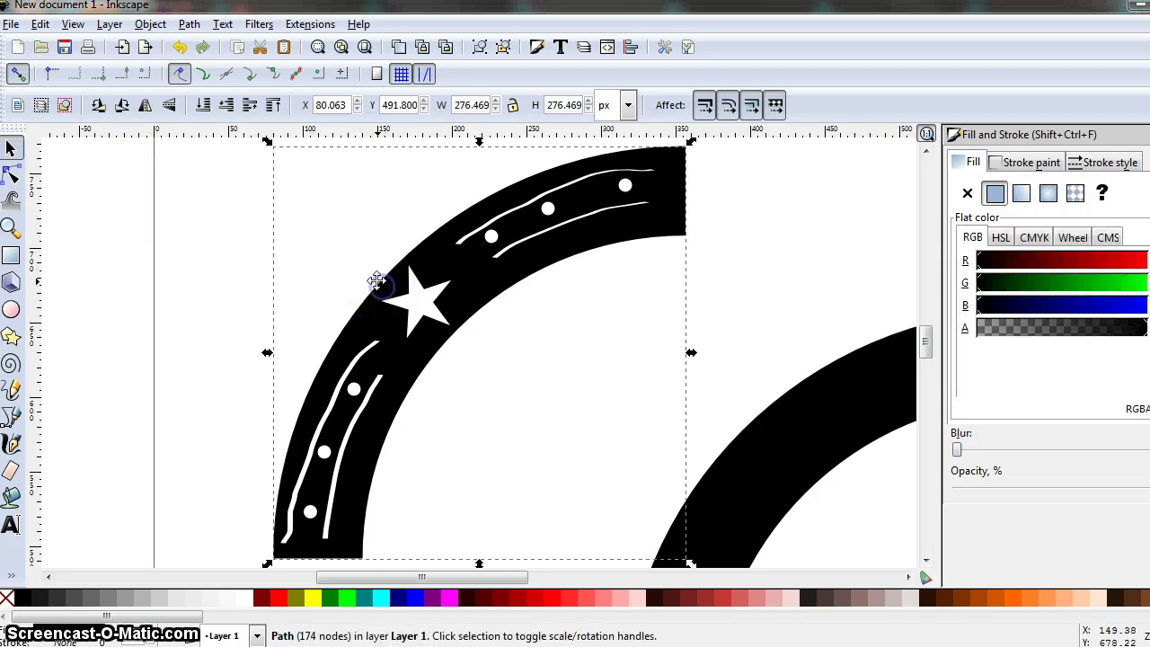
click(41, 24)
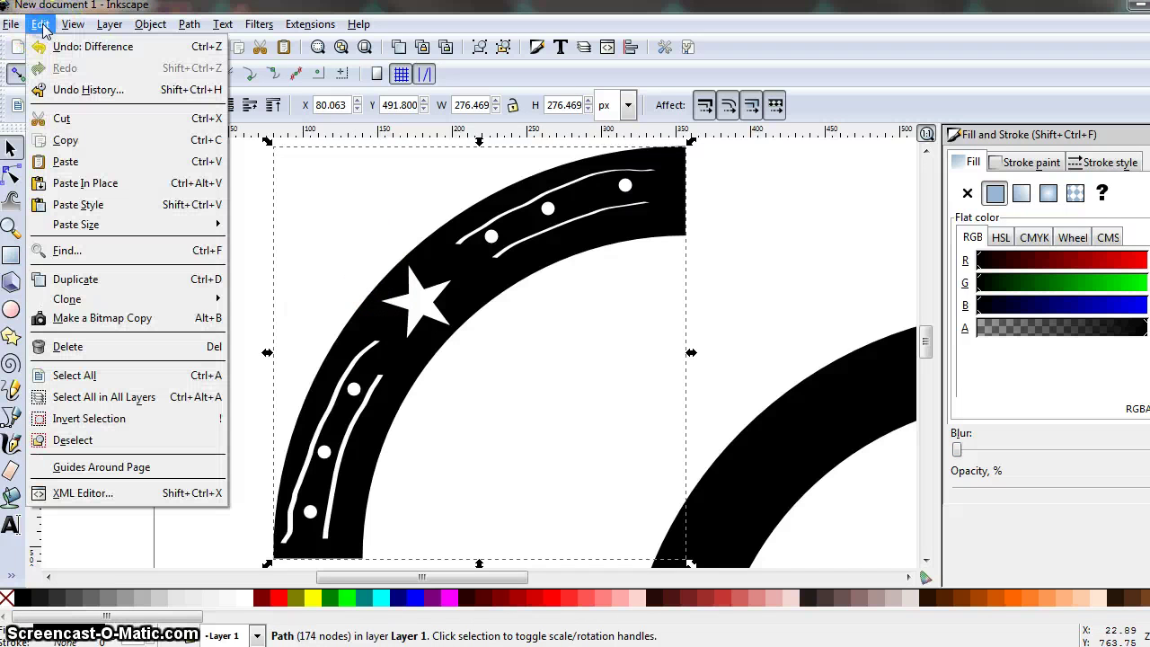
mouse_move(121, 300)
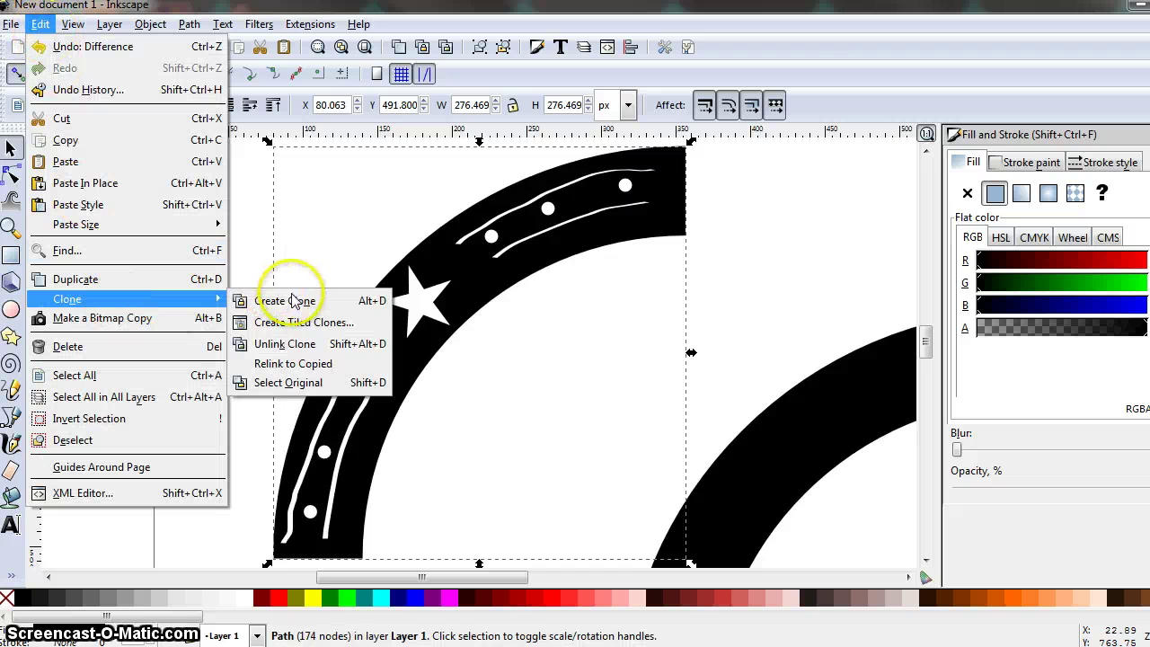
click(305, 322)
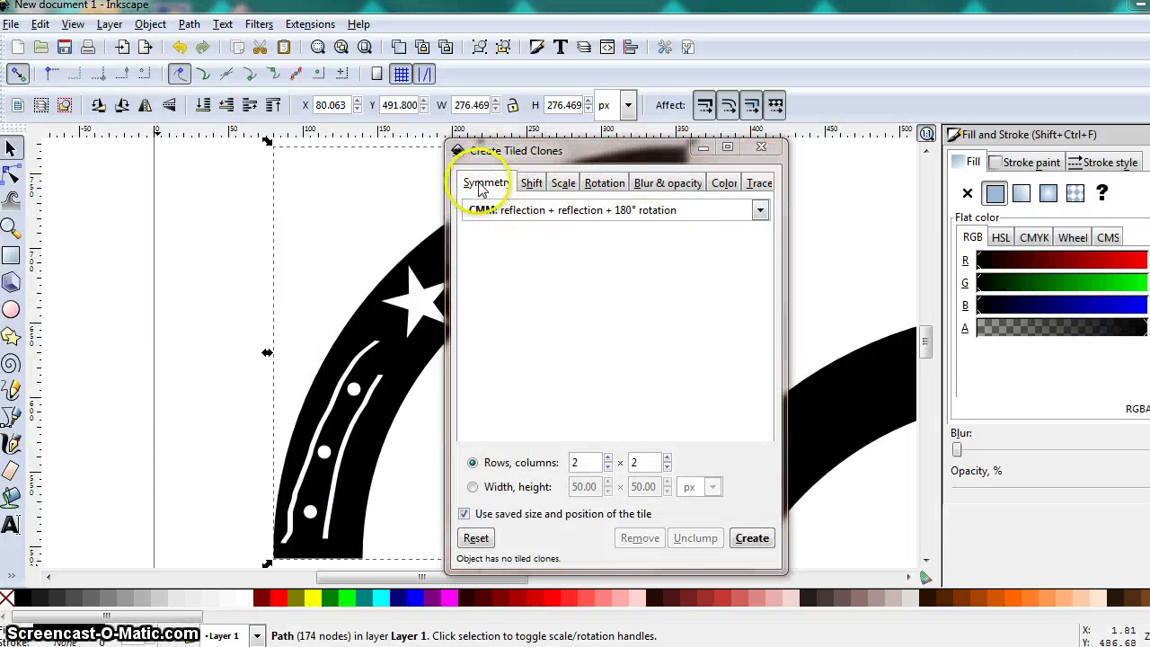
click(760, 210)
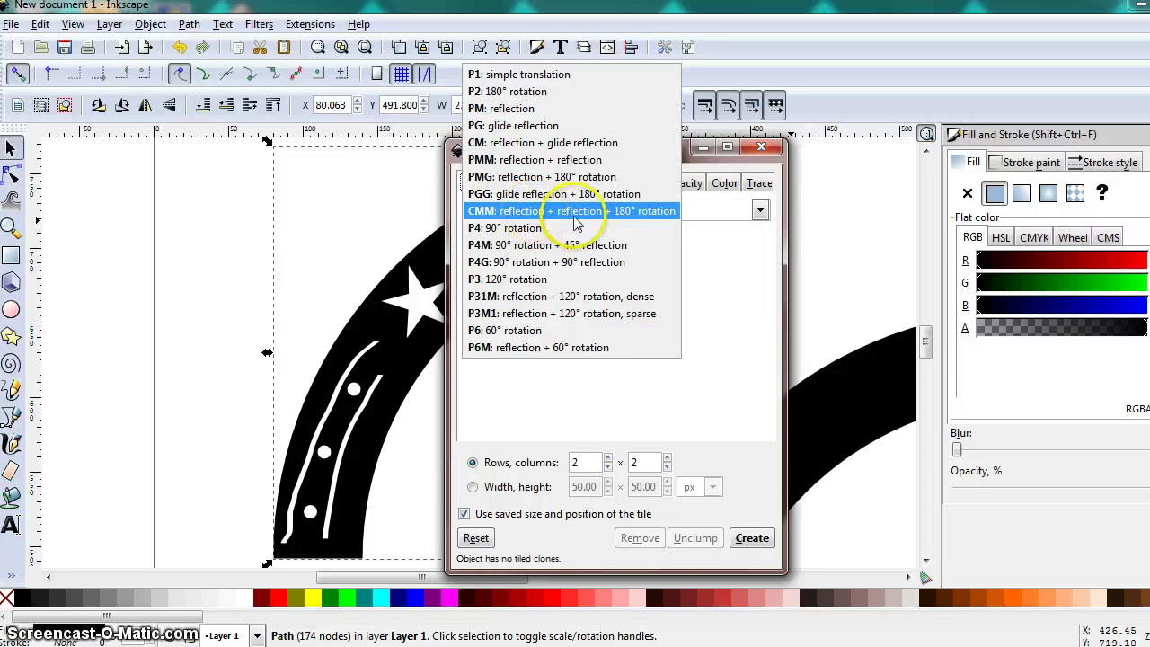
click(657, 214)
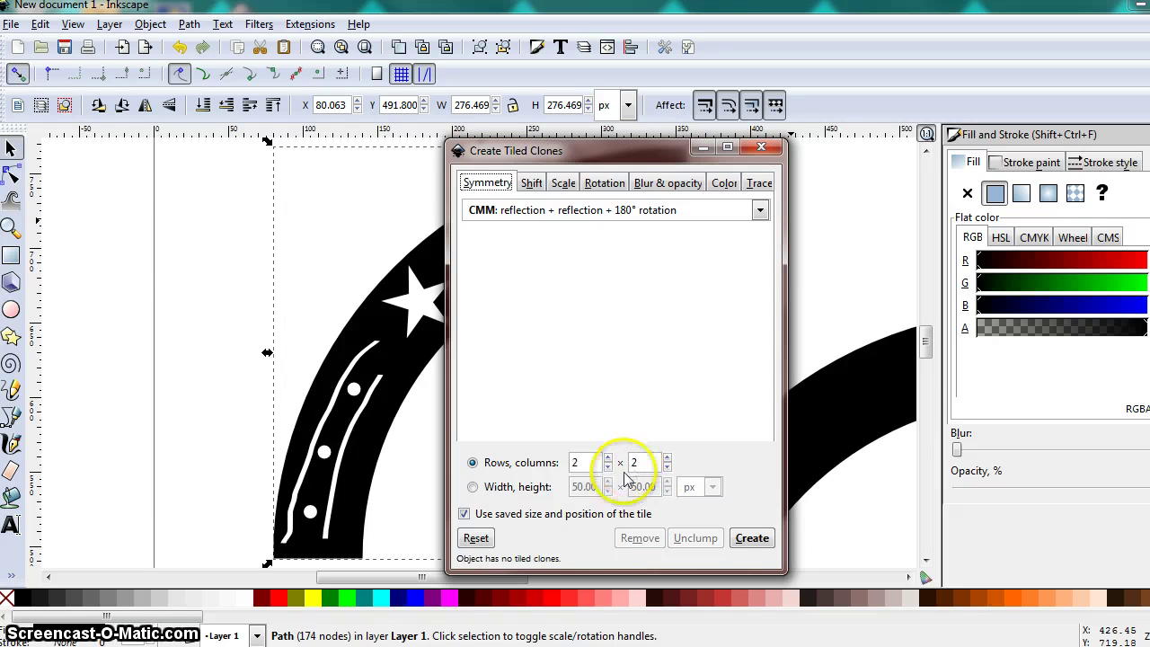
click(589, 462)
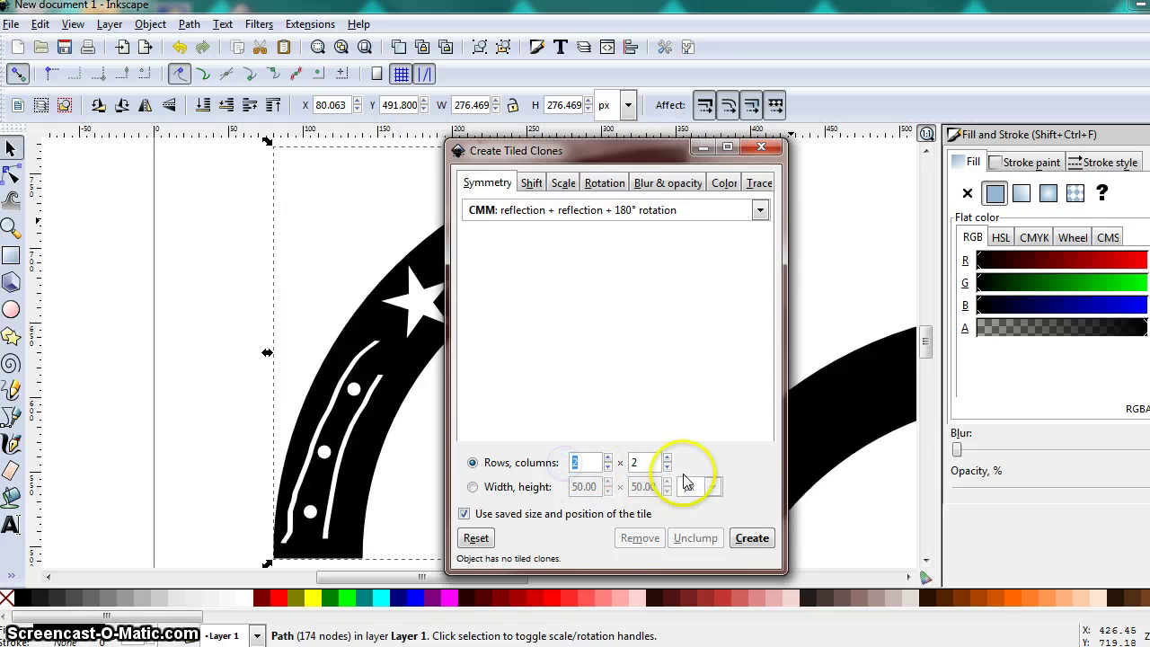
text(22)
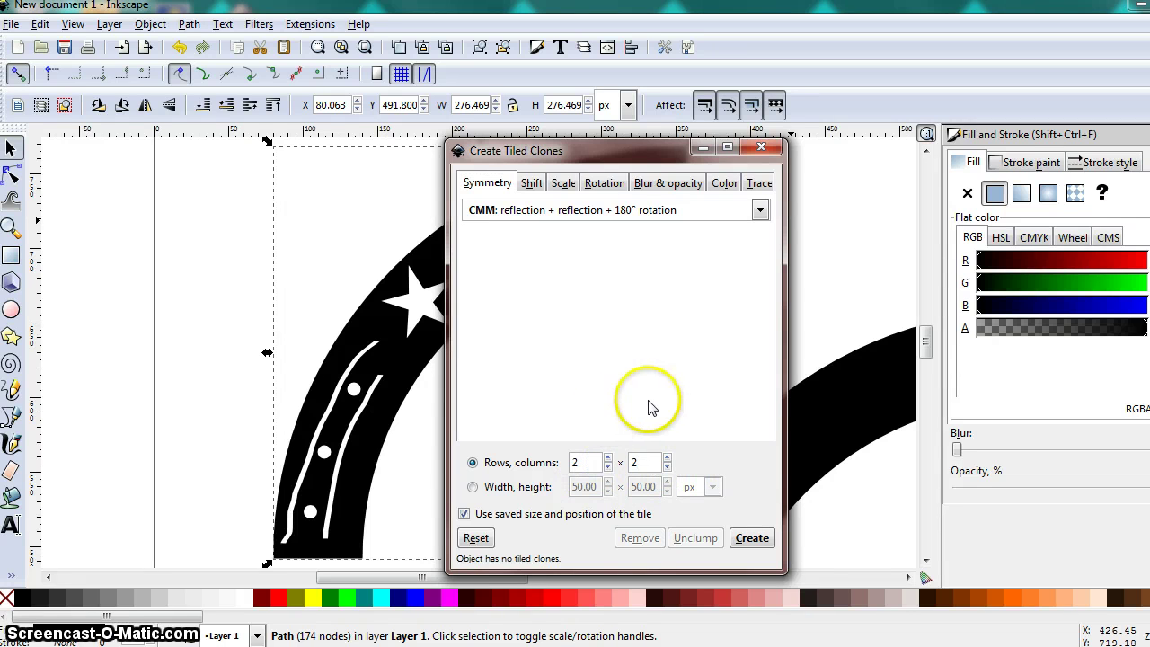
click(752, 538)
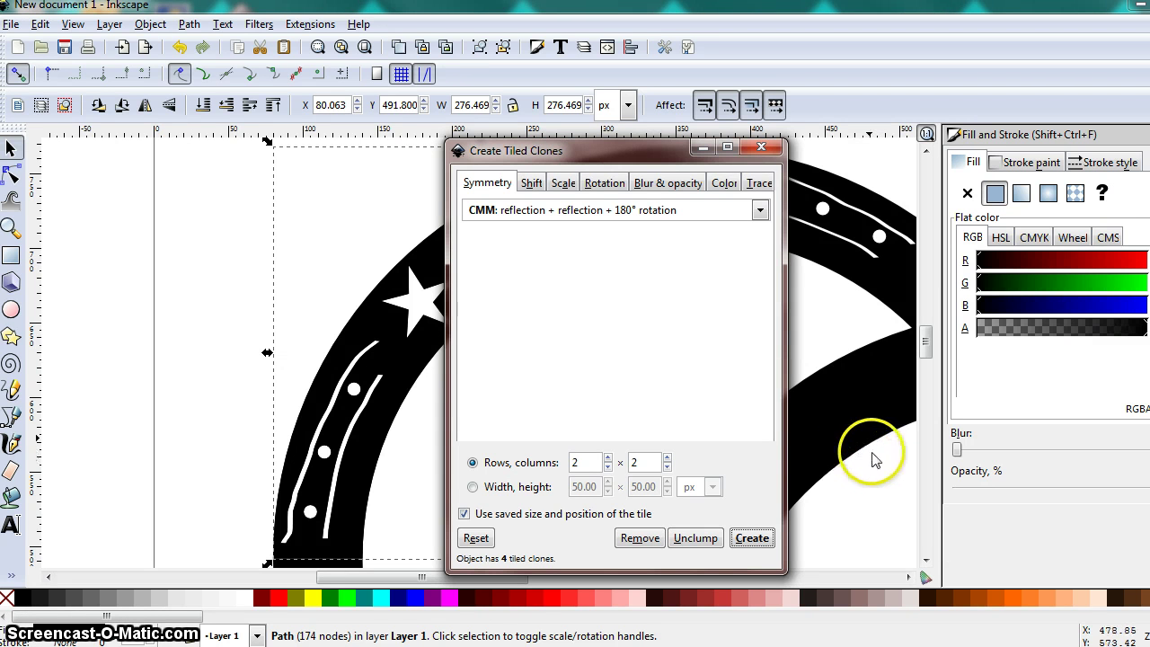
click(760, 144)
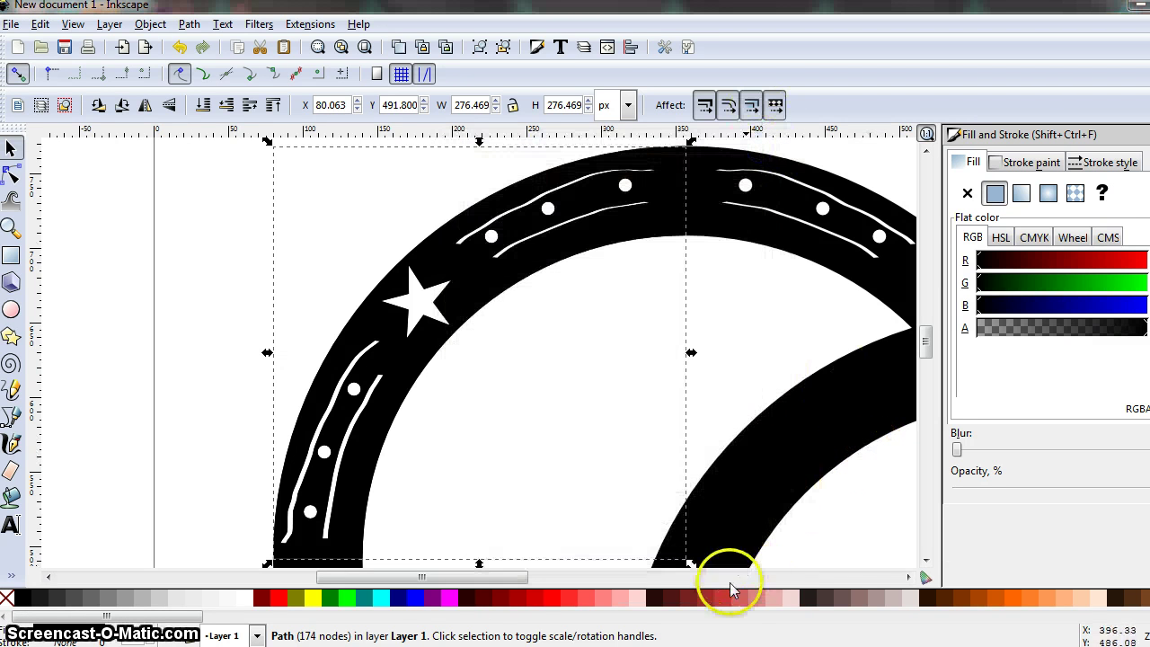
- Move the plain black quarter arc off the decorated circle to the upper right, at about X 636, Y 650 px
click(11, 228)
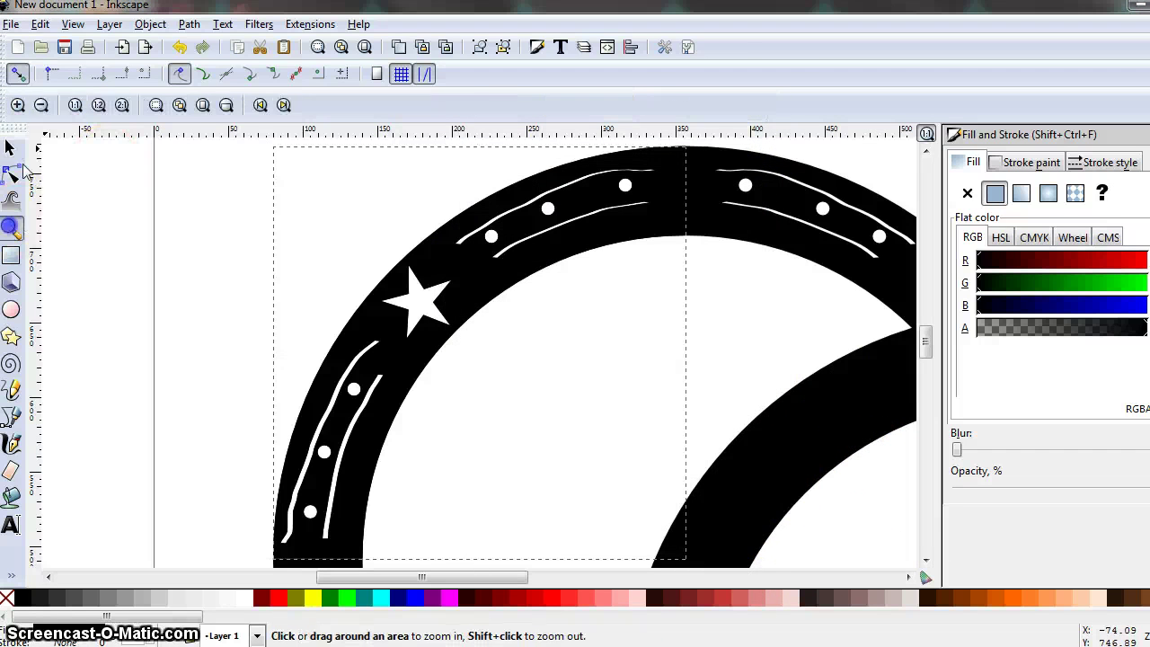
click(43, 105)
click(43, 105)
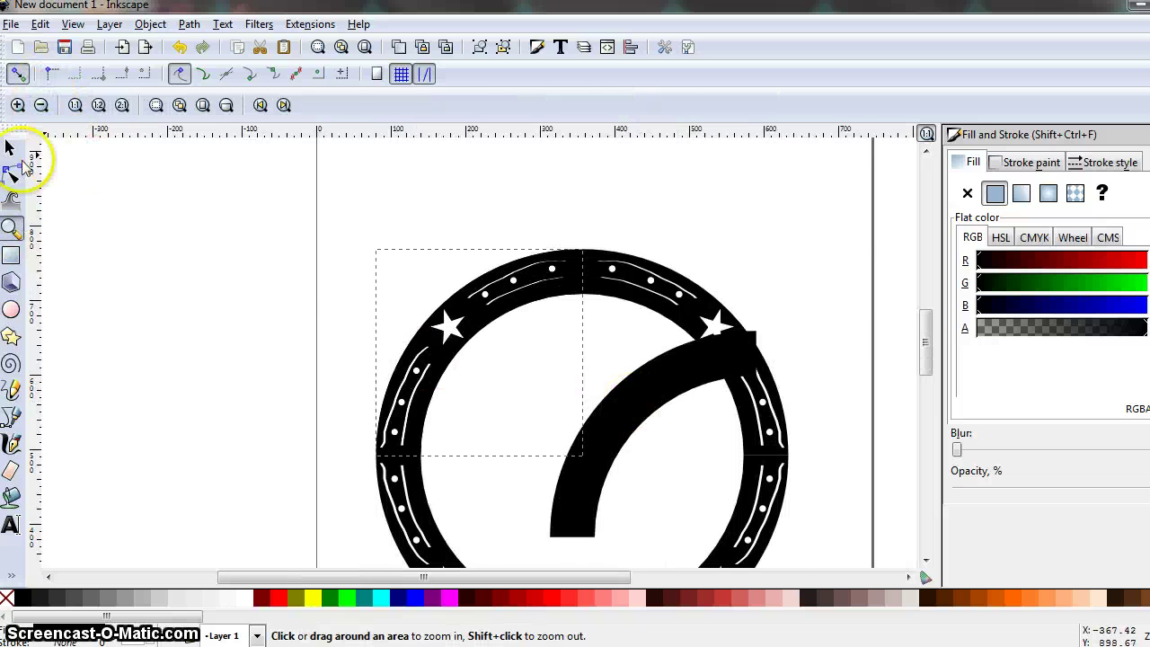
click(11, 148)
drag(628, 409, 867, 208)
scroll(634, 416, down, 3)
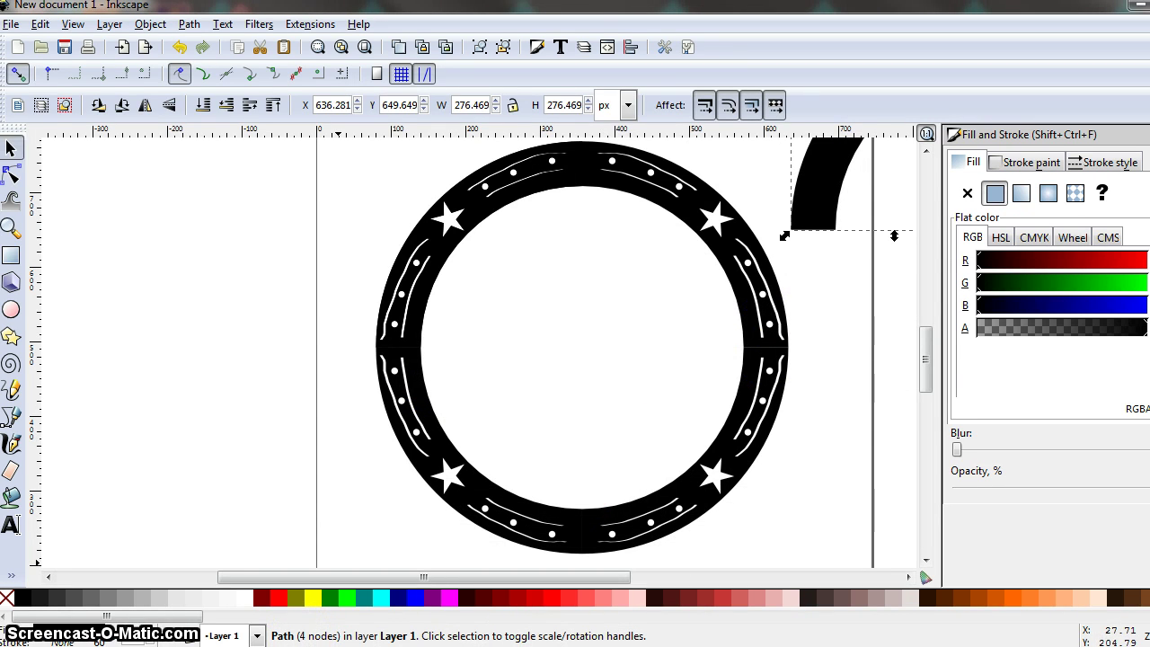
- Group all the pieces of the decorated circle and move the group slightly left and down to about X 19, Y 193 px
click(11, 227)
key(minus)
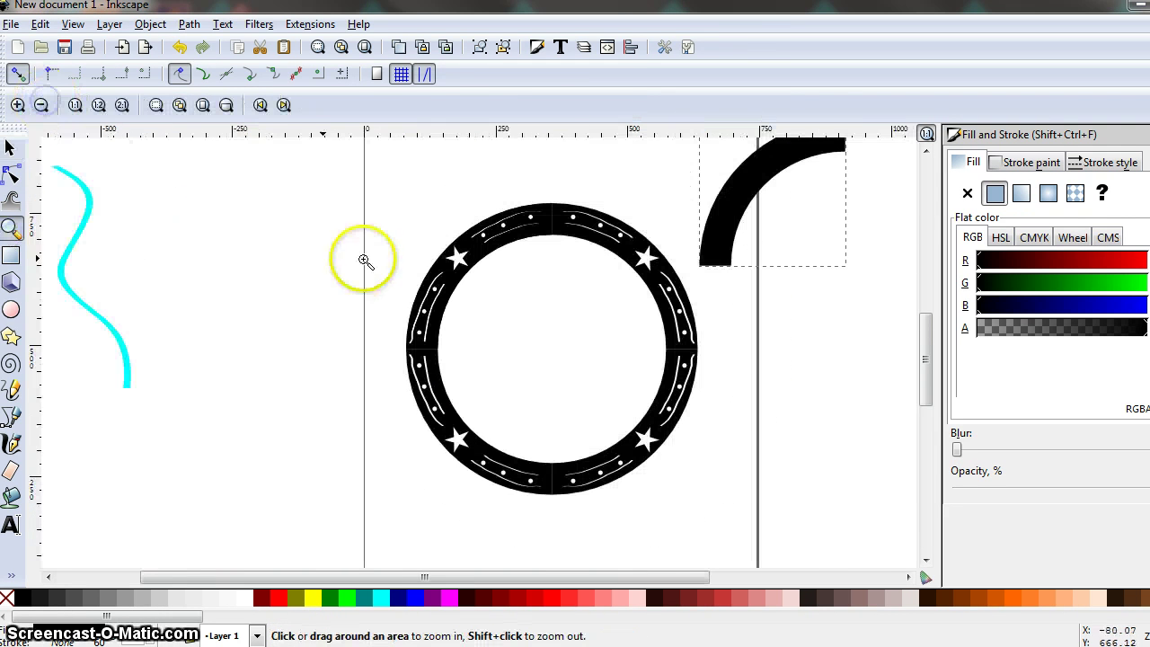
click(11, 146)
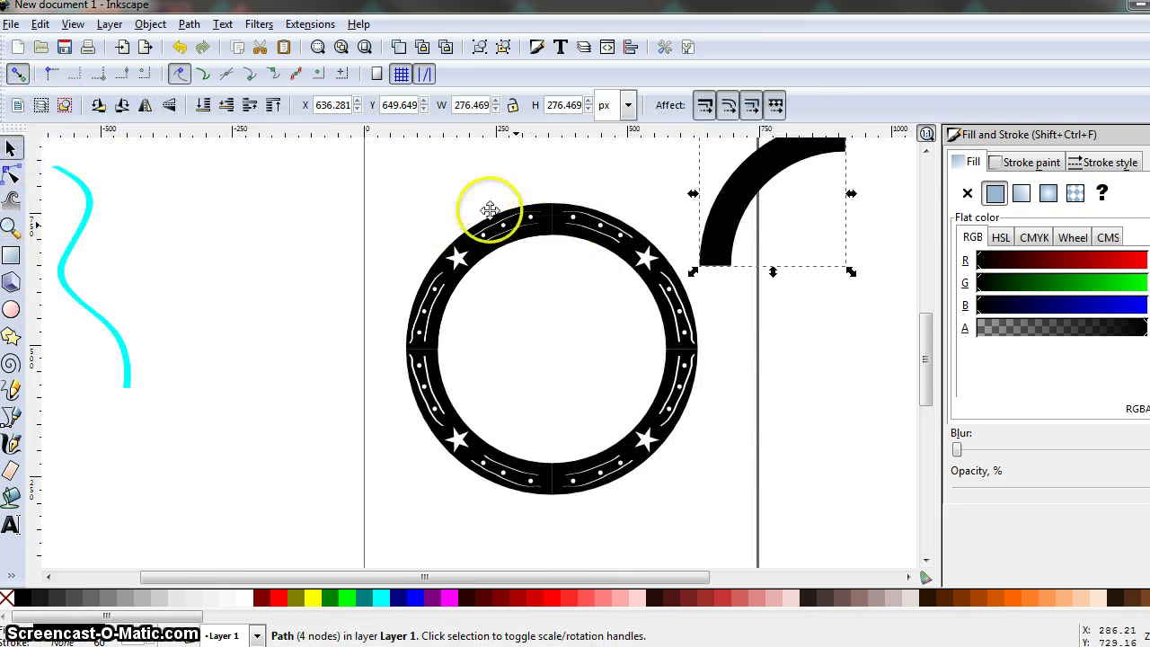
mouse_move(380, 196)
mouse_down()
mouse_move(698, 403)
mouse_move(763, 531)
mouse_up()
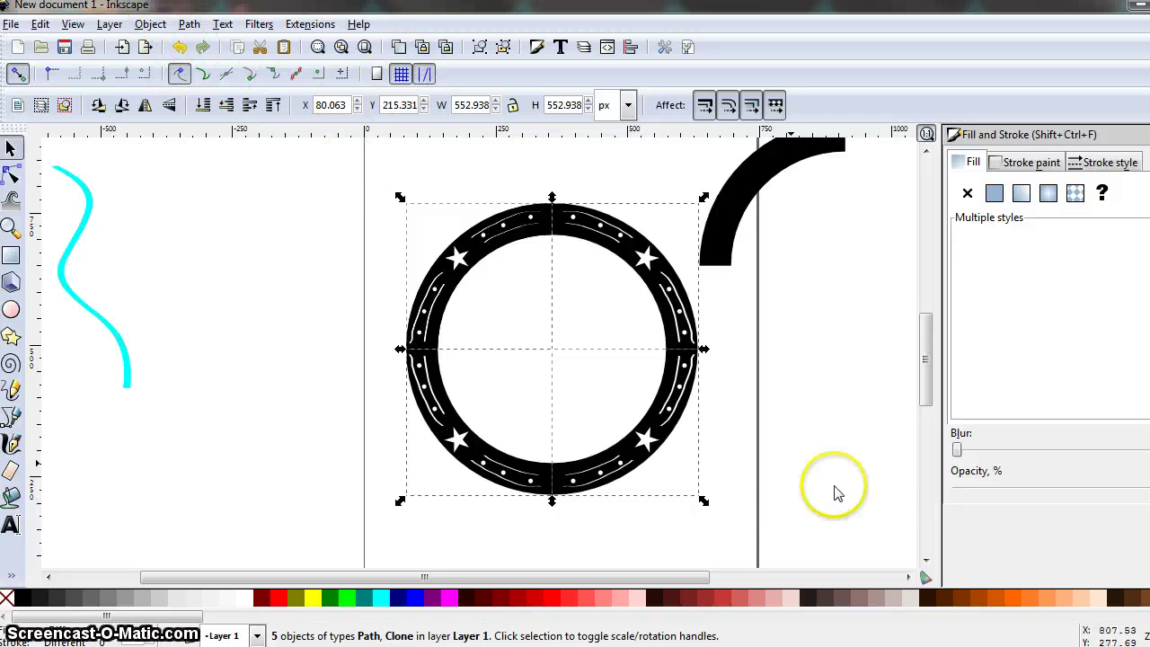
click(151, 24)
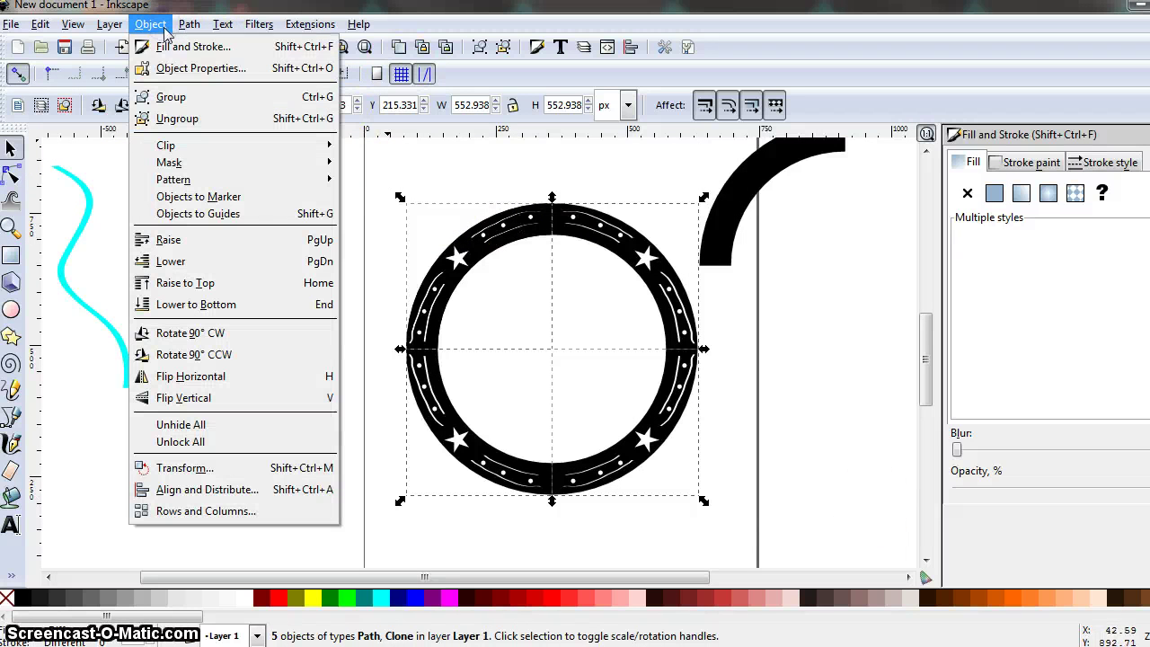
click(172, 96)
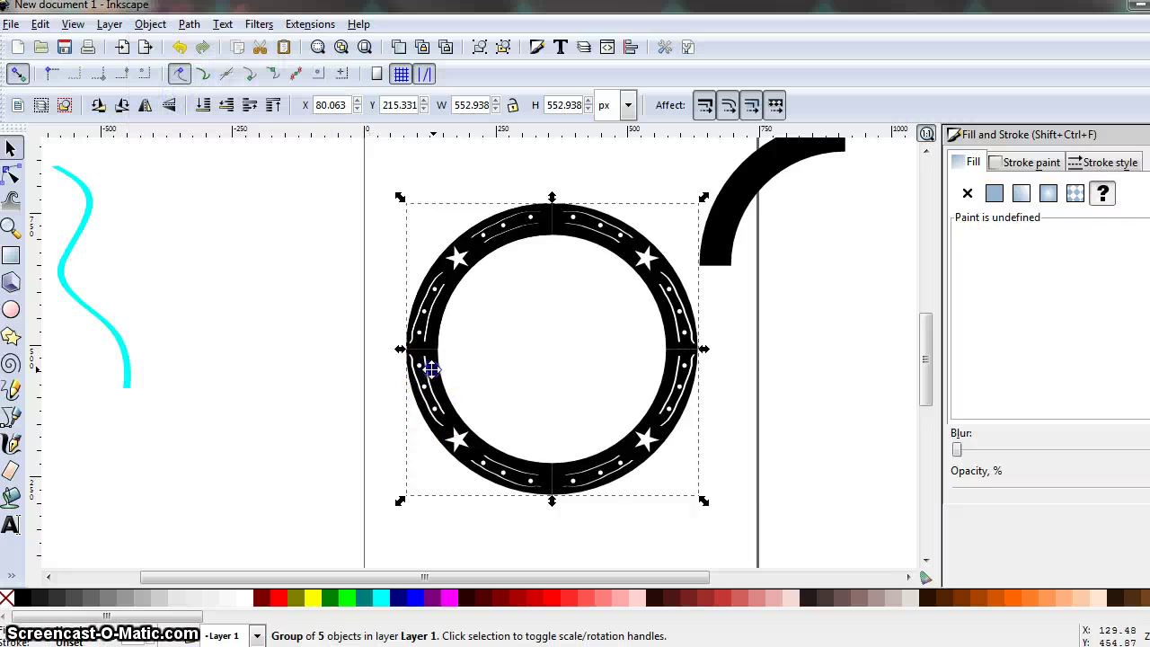
drag(431, 368, 397, 380)
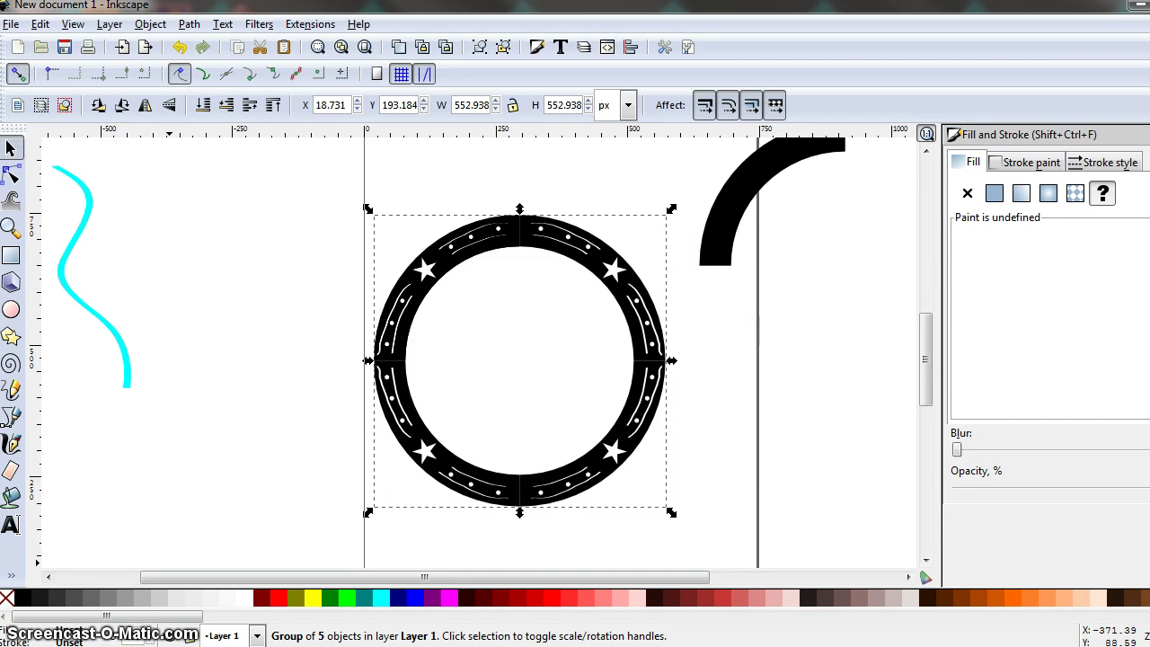
click(11, 24)
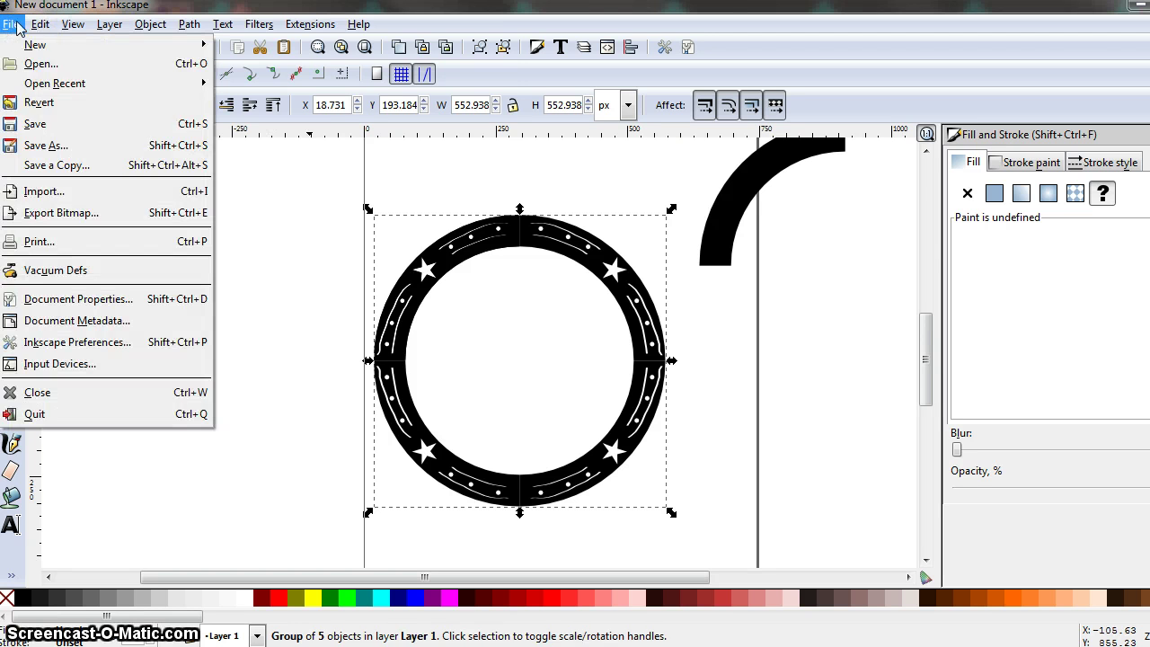
click(56, 130)
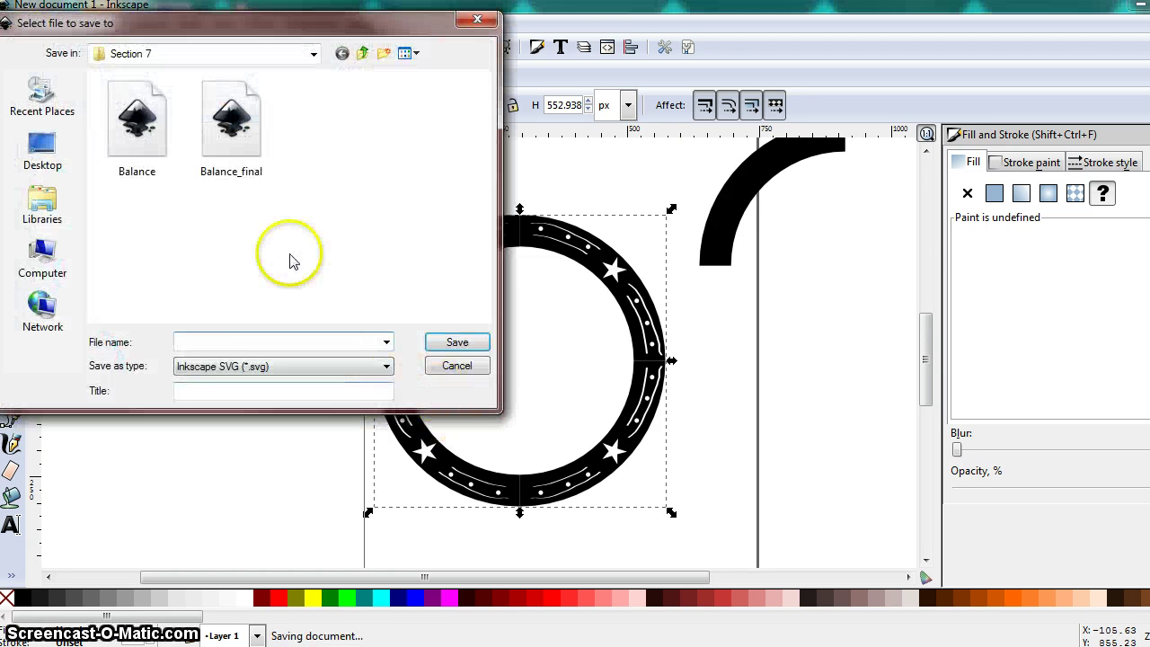
click(453, 367)
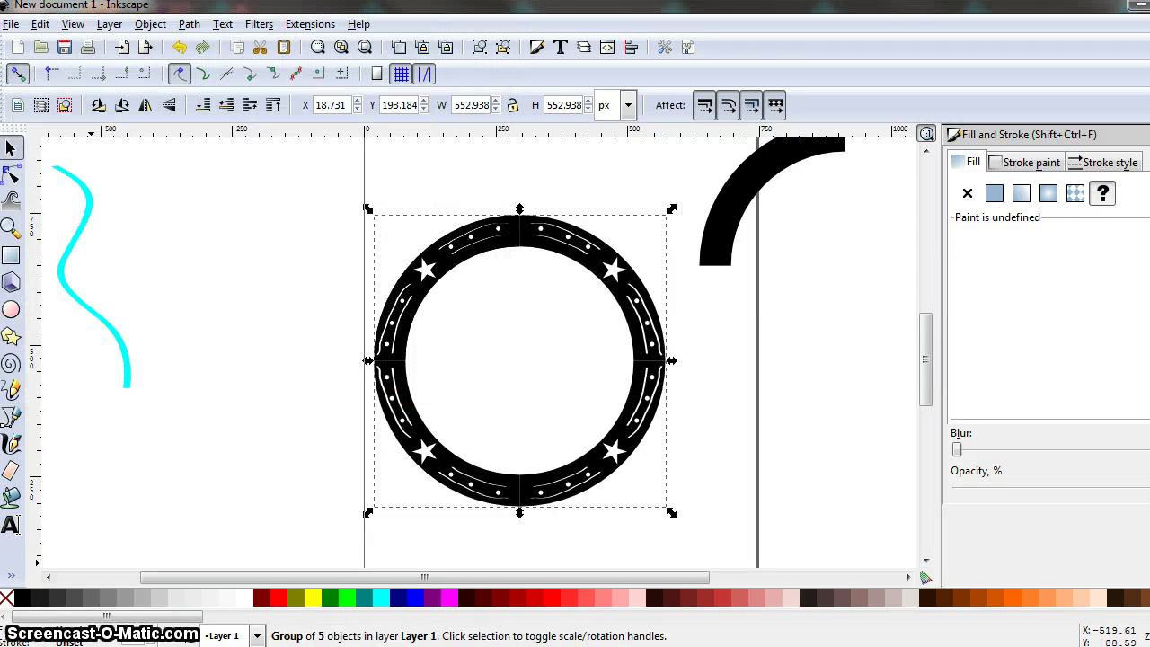
- Move the plain black quarter arc into the page's upper-right corner, at about X 434, Y 764 px
drag(924, 351, 924, 306)
click(748, 370)
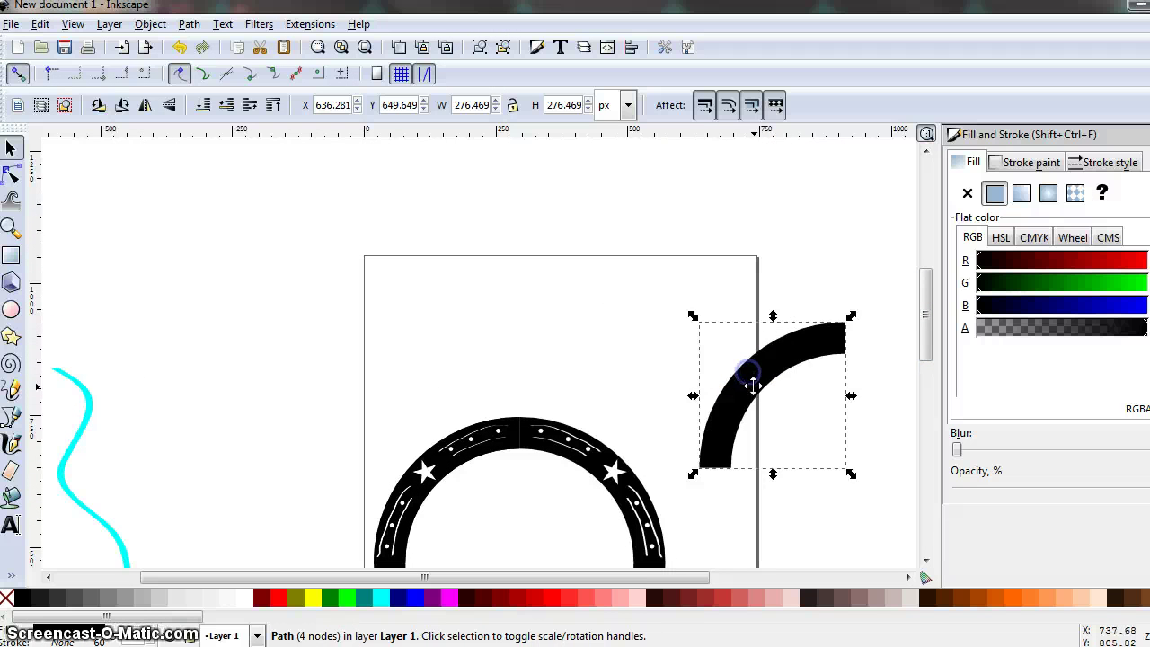
drag(752, 384, 641, 321)
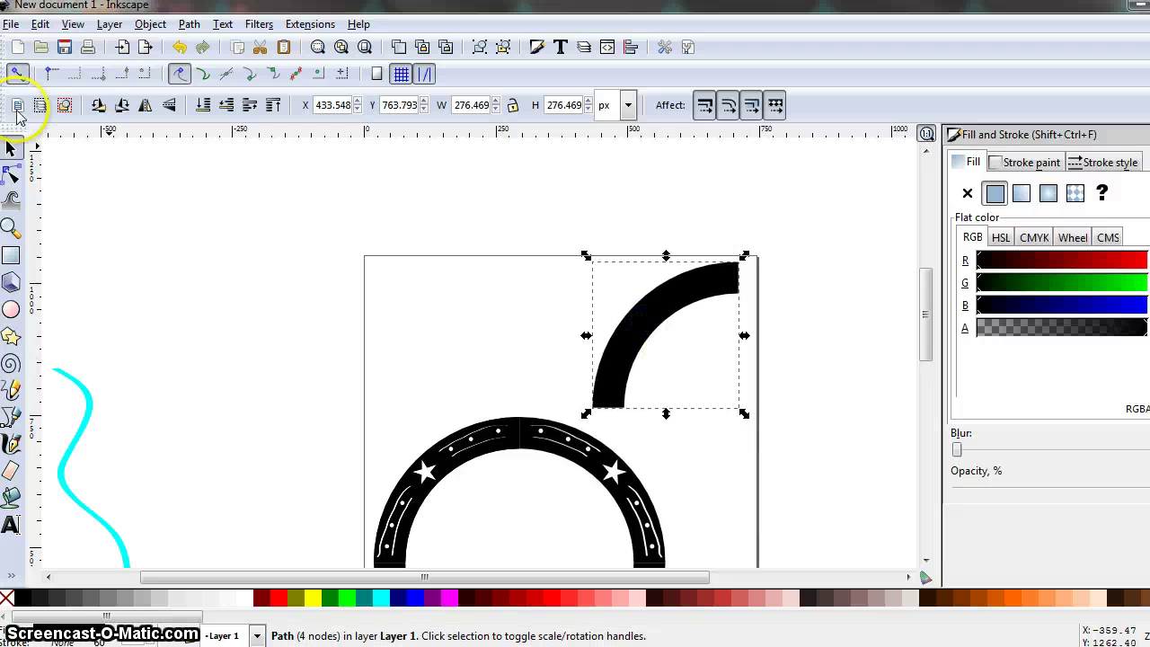
- Draw a cyan star with 9 corners, about 122 px wide, overlapping the outer edge of the plain black arc
click(12, 336)
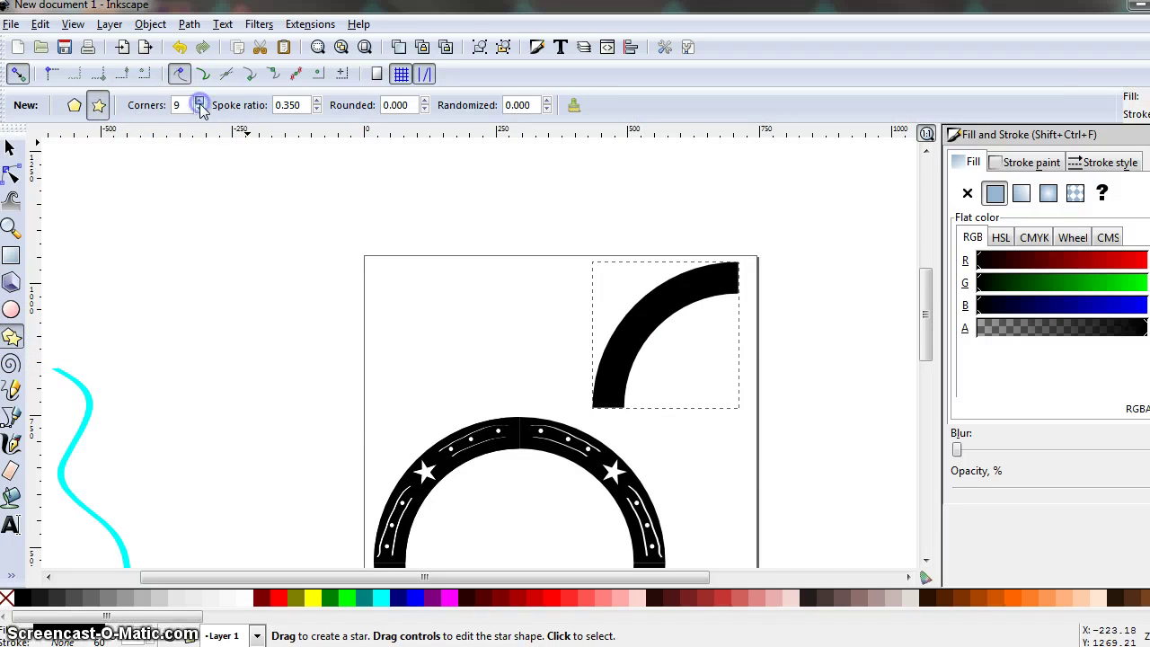
mouse_move(600, 308)
mouse_down()
mouse_move(616, 334)
mouse_move(607, 309)
mouse_up()
click(12, 148)
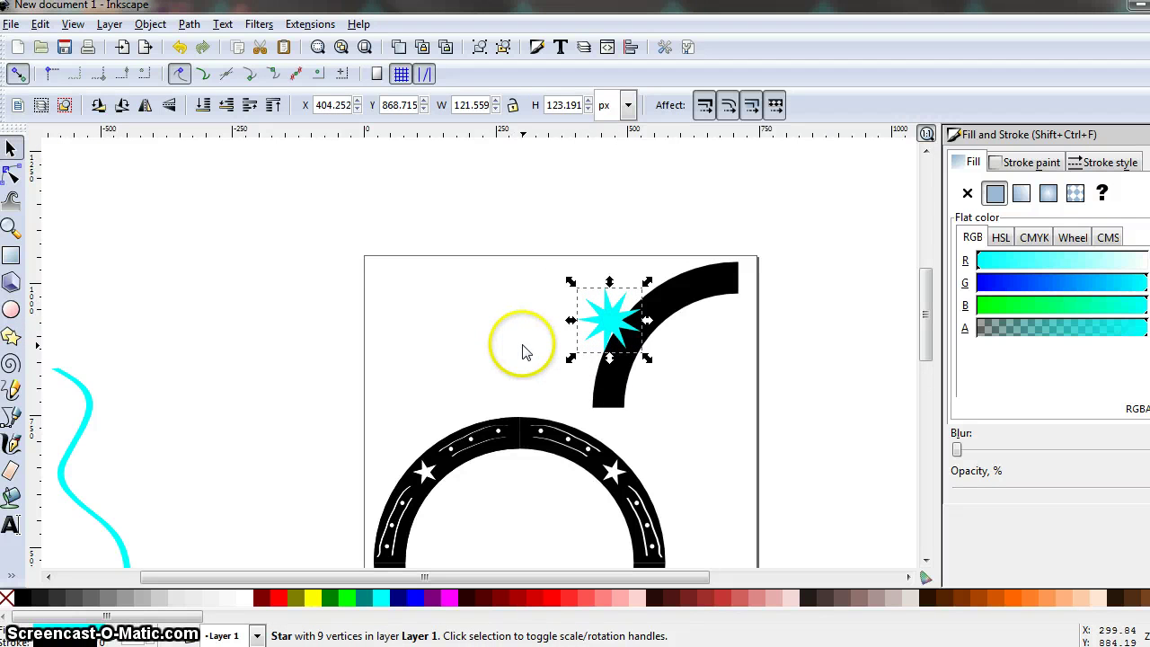
- Paste three copies of the cyan star and spread them along the black arc's inner edge, middle and upper end
key(ctrl+v)
drag(503, 336, 638, 384)
key(ctrl+v)
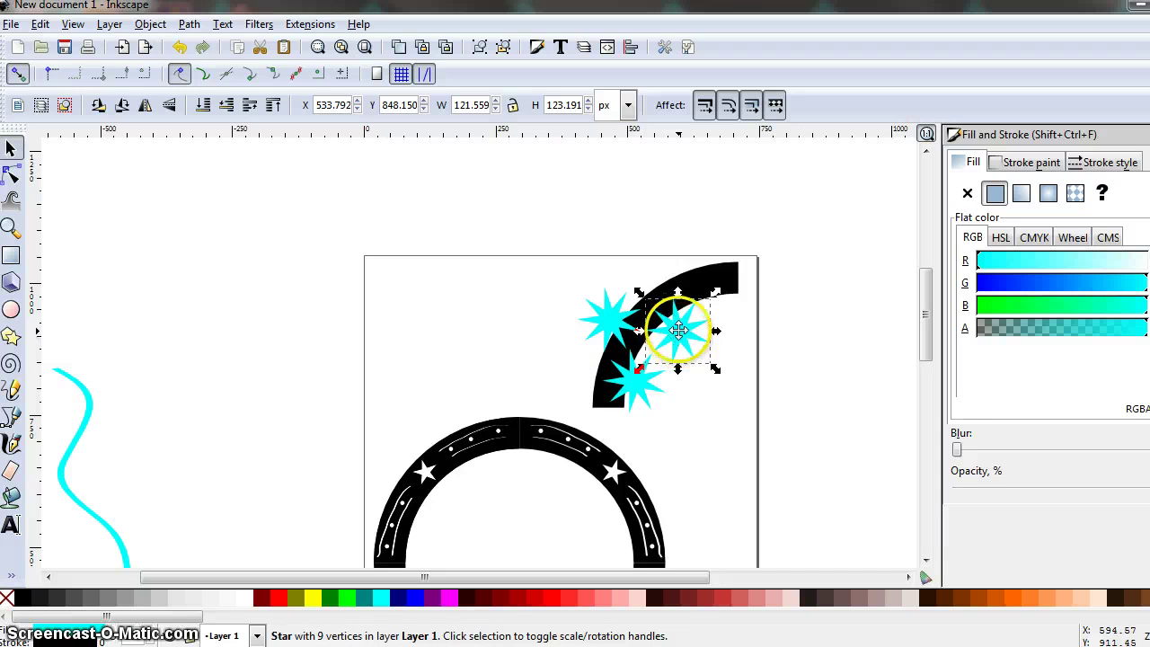
drag(680, 332, 701, 266)
key(ctrl+v)
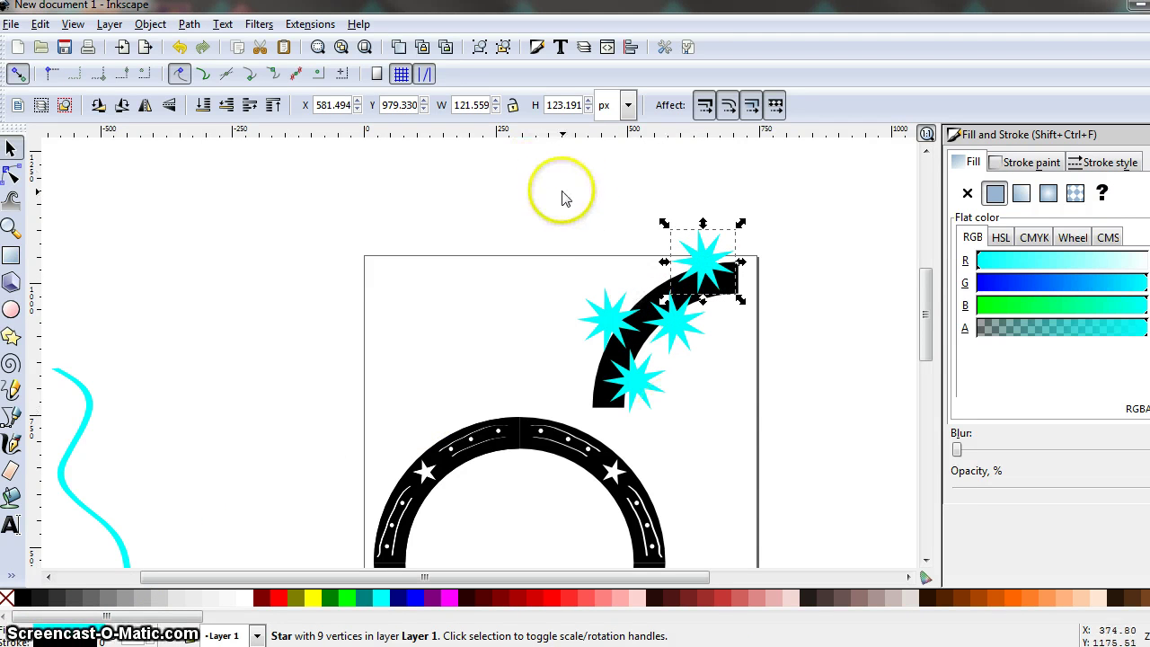
- Merge the plain black arc and its four cyan stars into one path with Union
drag(558, 188, 814, 449)
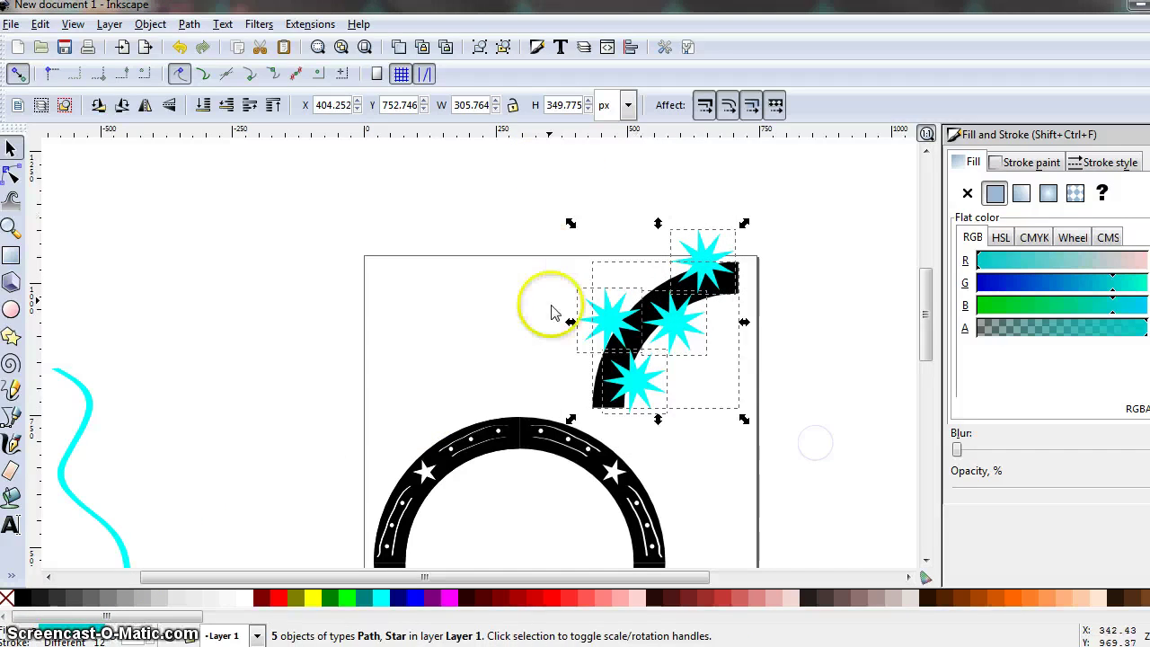
click(190, 25)
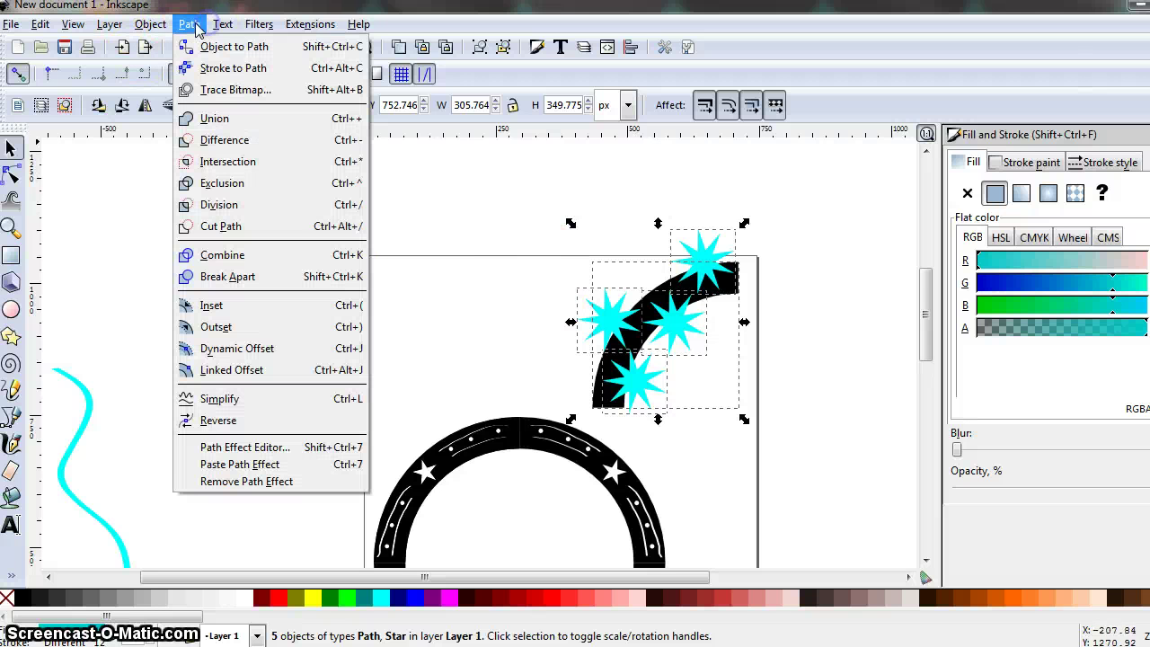
click(223, 122)
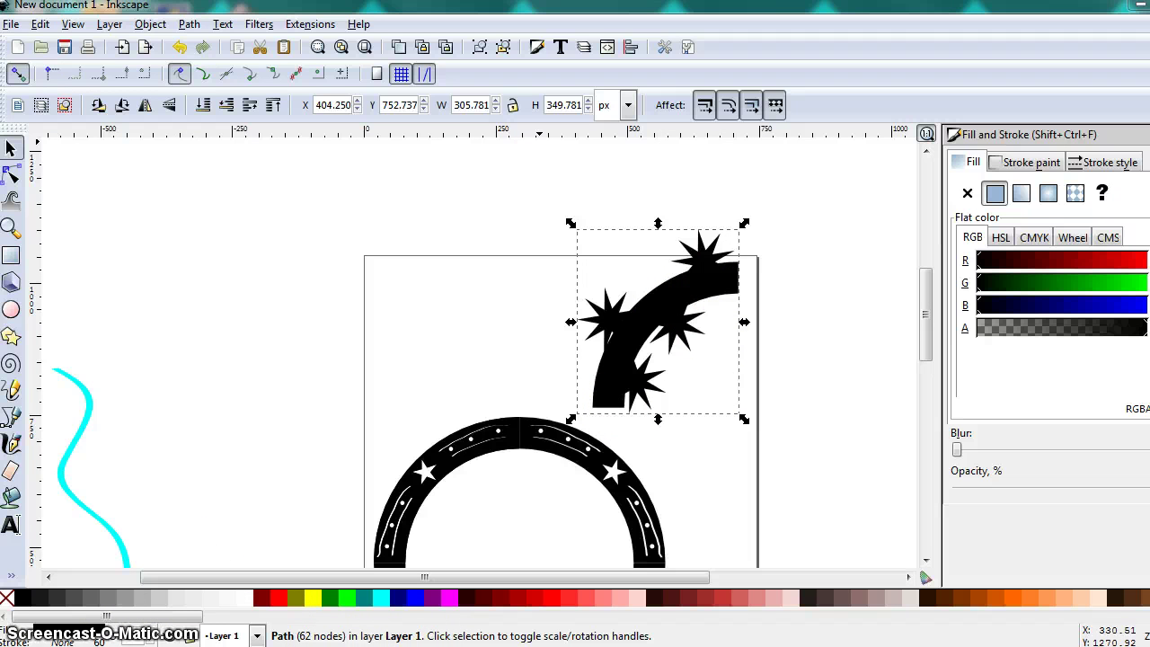
- Try to tile the starred quarter arc into a circle with CMM tiled clones, 2 rows by 2 columns
click(41, 24)
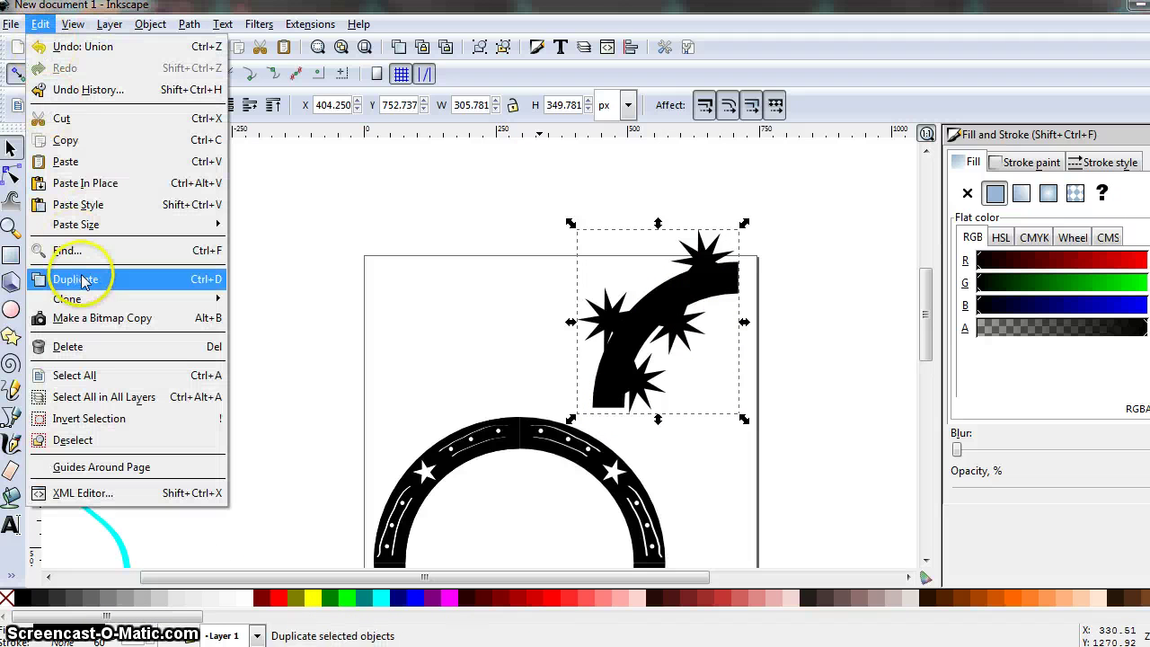
mouse_move(86, 299)
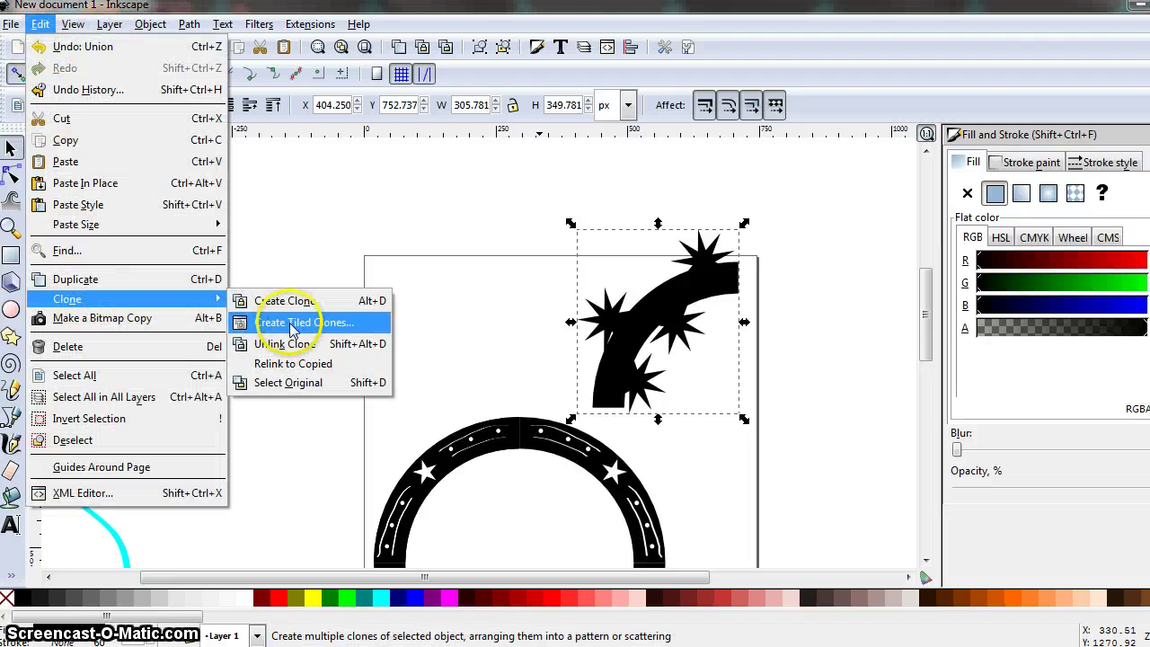
click(292, 330)
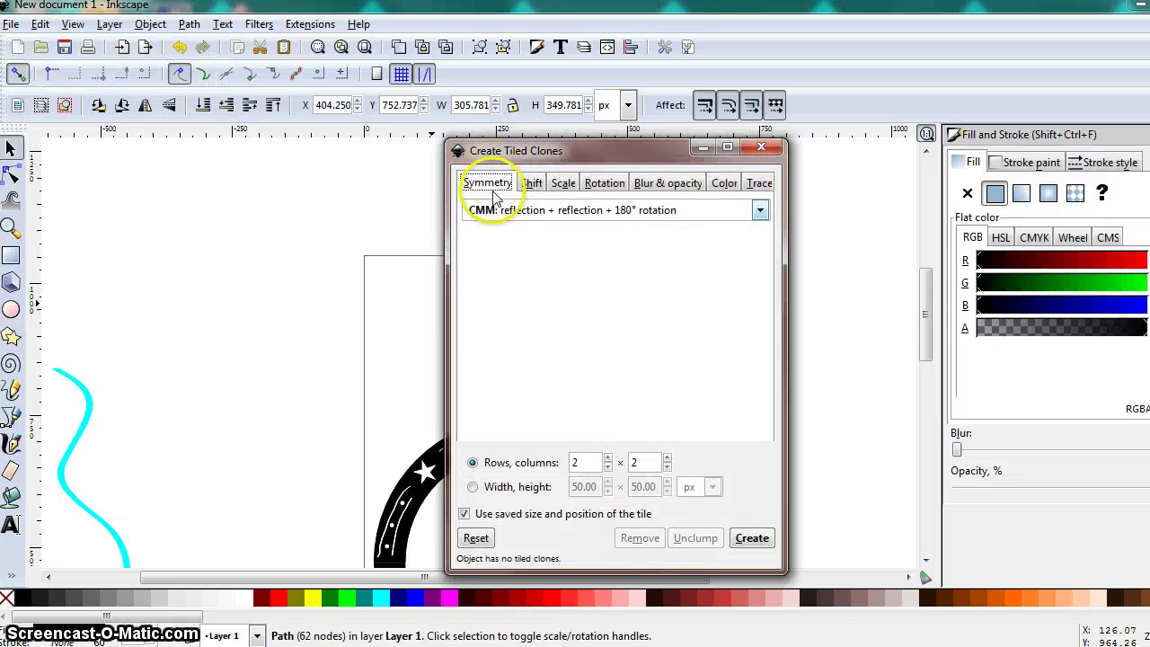
click(588, 463)
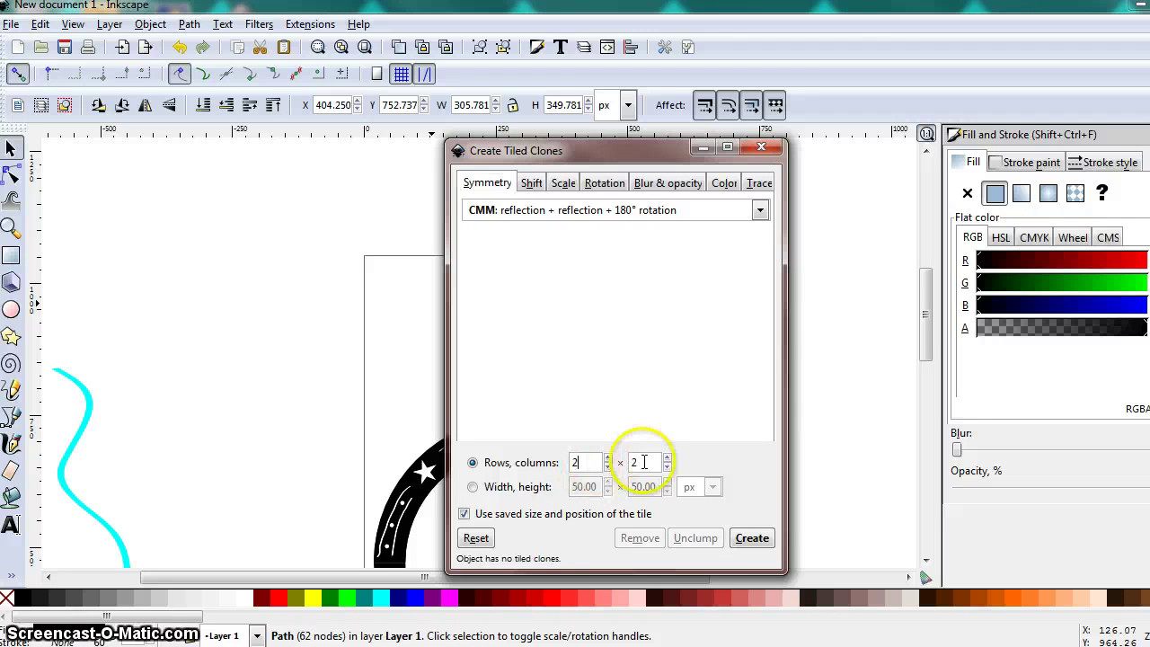
click(752, 538)
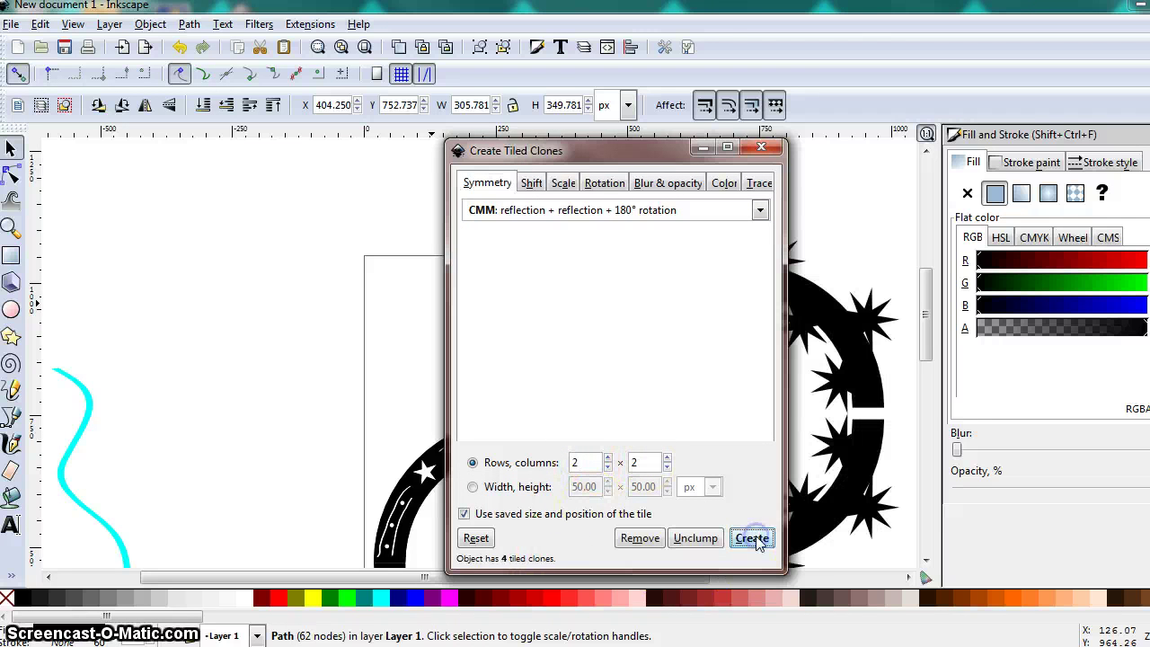
click(766, 152)
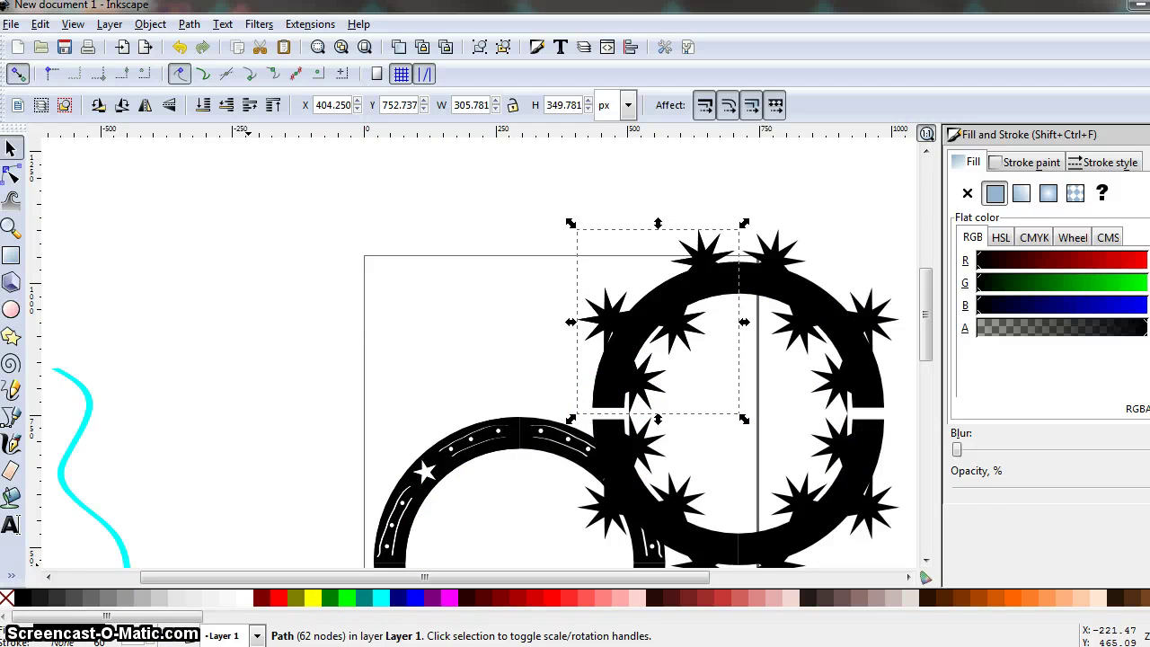
key(ctrl+z)
- Group the five pieces that make up the starred ring
scroll(475, 350, right, 1)
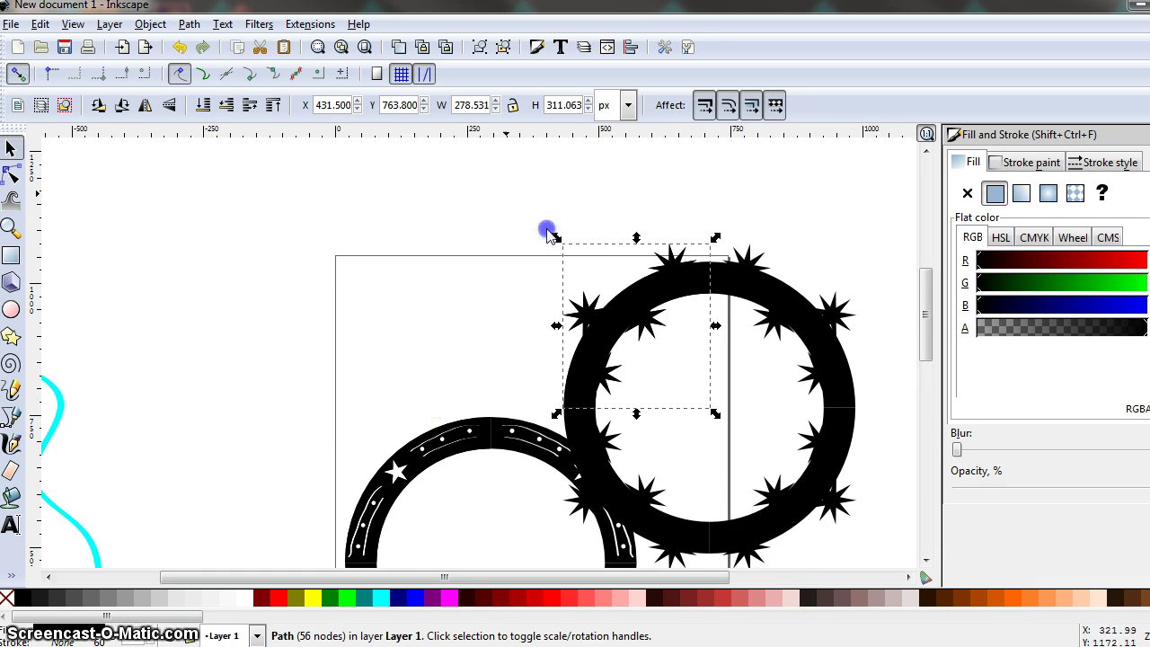
mouse_move(505, 192)
mouse_down()
mouse_move(880, 551)
mouse_move(904, 549)
mouse_move(907, 562)
mouse_up()
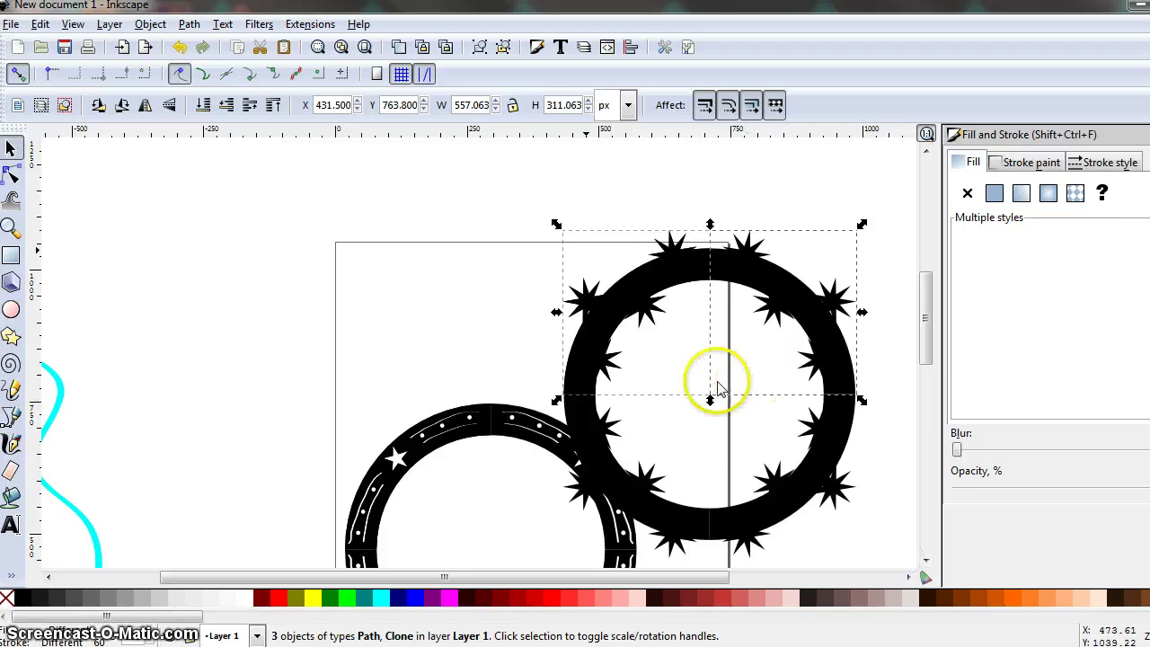
mouse_move(497, 178)
mouse_down()
mouse_move(662, 300)
mouse_move(921, 568)
mouse_move(907, 572)
mouse_up()
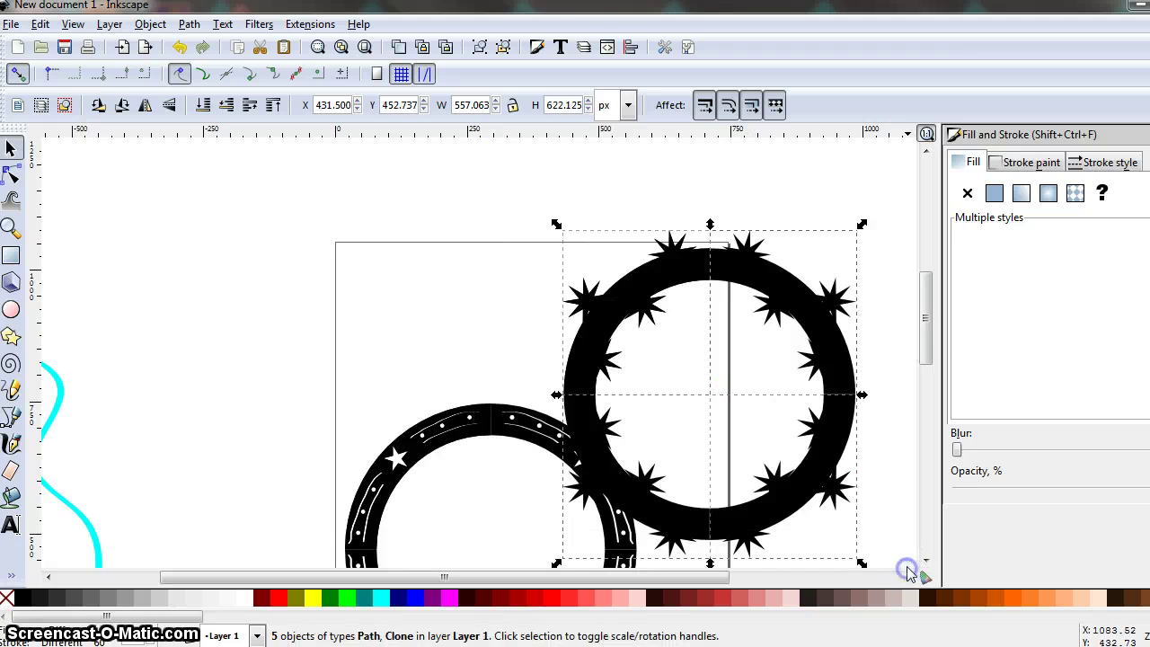
click(150, 27)
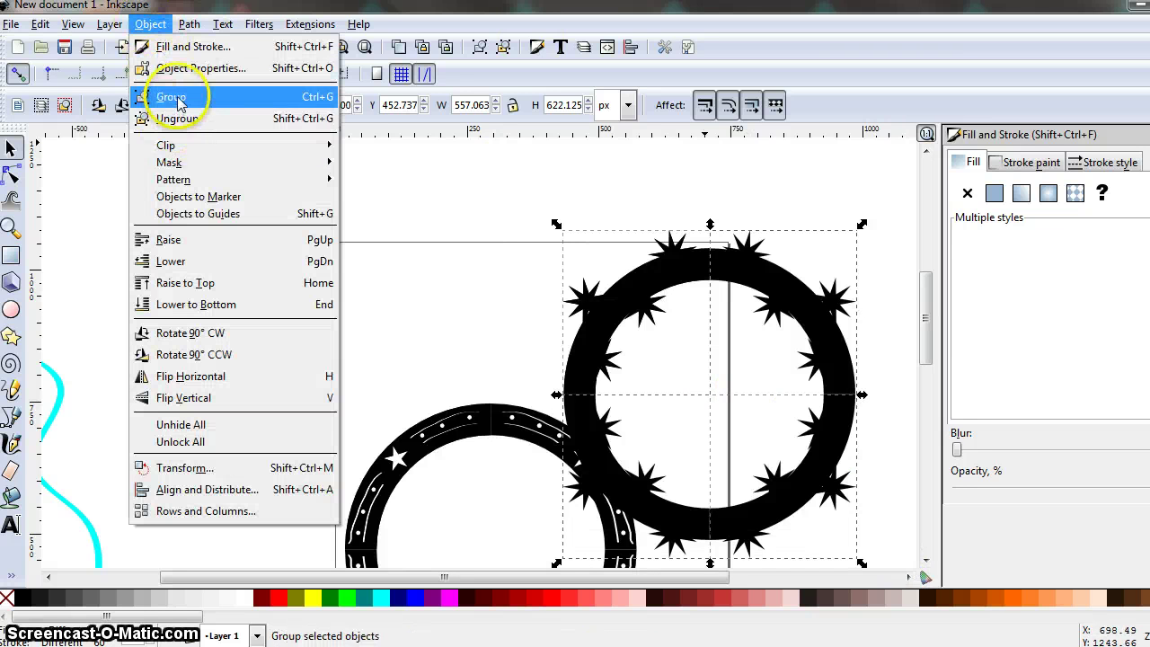
click(170, 94)
- Shrink the starred ring group to about 242 by 270 px and place it inside the decorated circle
drag(587, 332, 203, 253)
scroll(926, 321, down, 1)
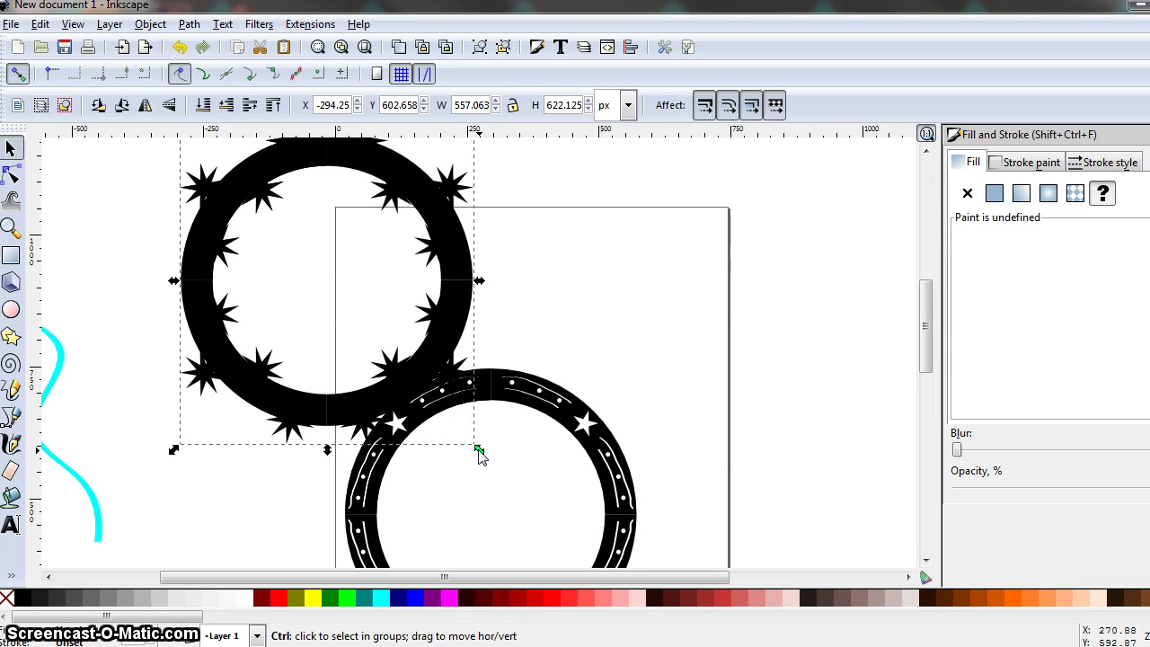
drag(479, 449, 527, 543)
scroll(811, 416, down, 5)
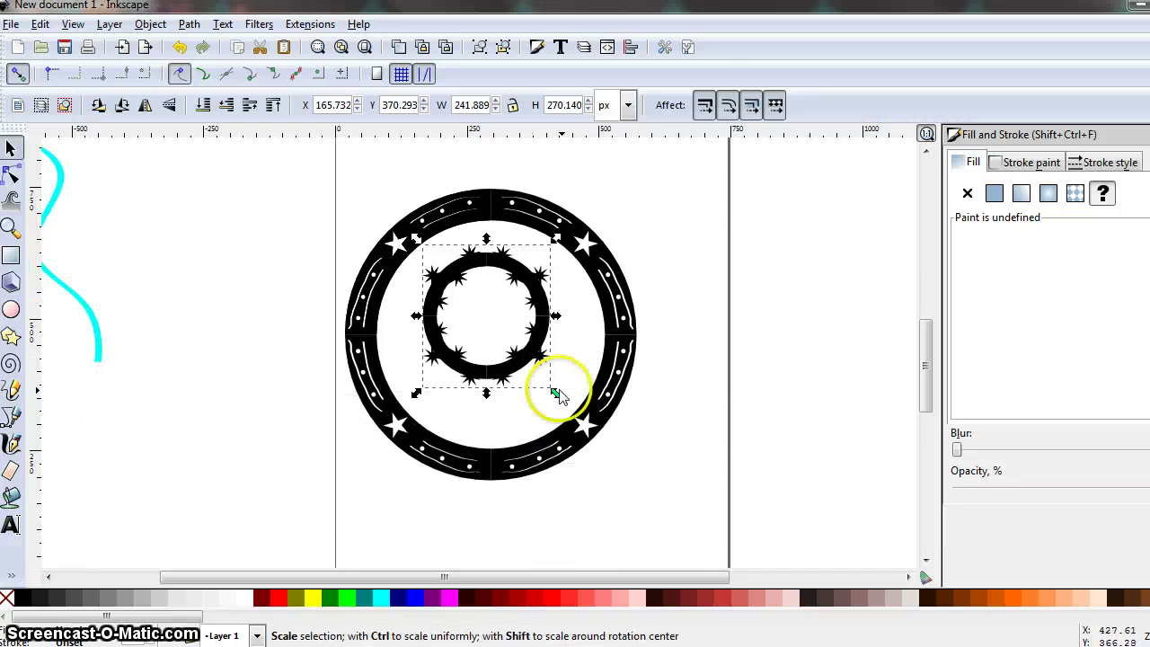
- Enlarge the starred ring to about 345 by 385 px and position it roughly central in the decorated circle
drag(554, 392, 603, 454)
drag(576, 370, 553, 363)
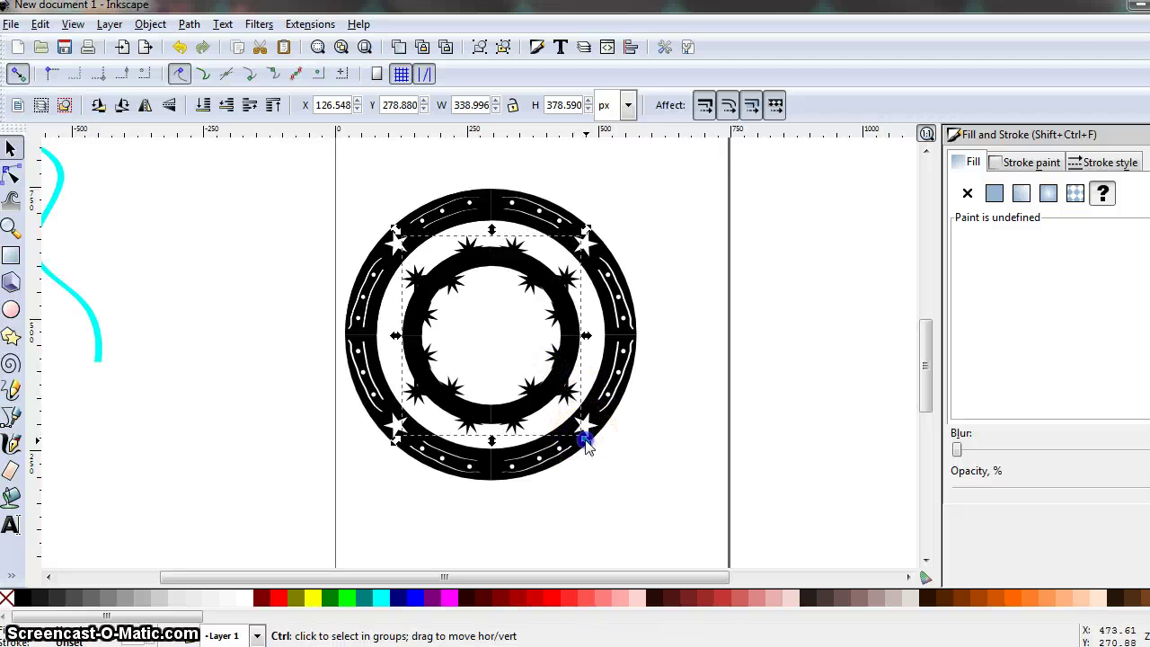
drag(585, 444, 590, 444)
drag(527, 399, 522, 398)
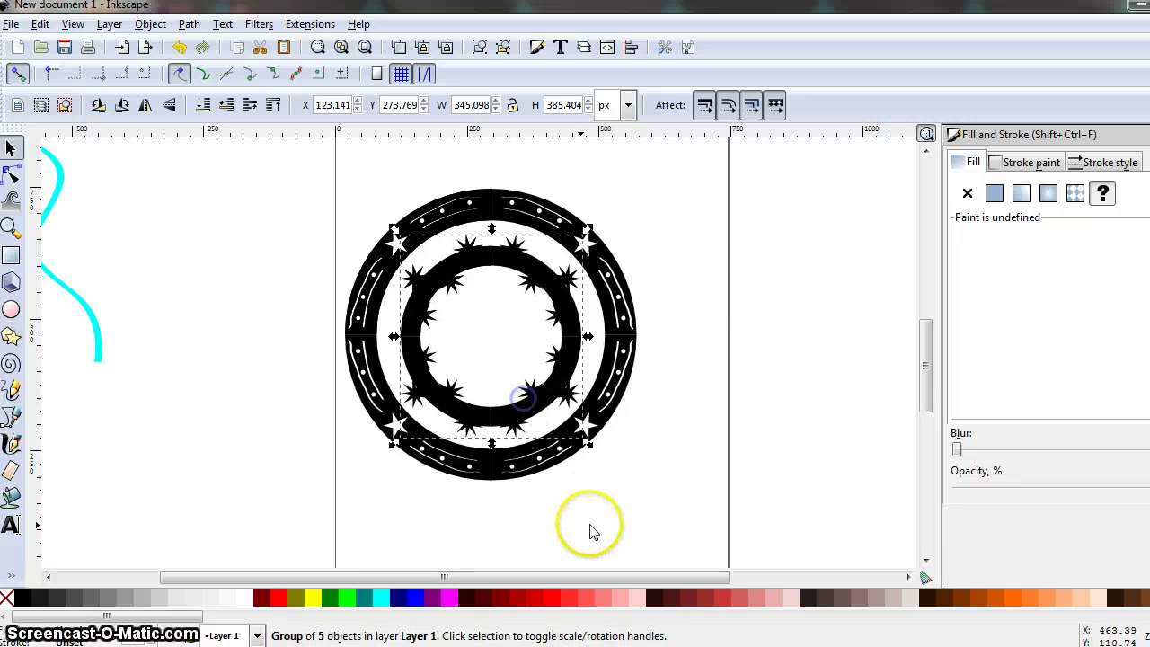
- Center the starred ring and the decorated circle on each other horizontally and vertically, relative to the biggest object
drag(296, 172, 686, 540)
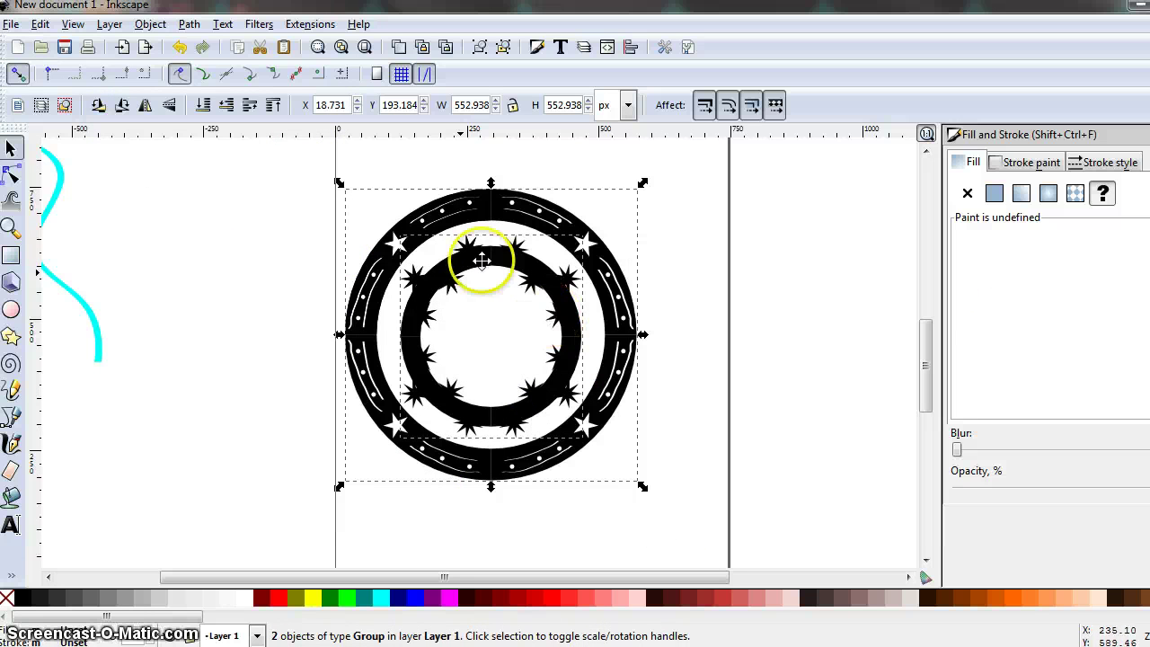
click(148, 24)
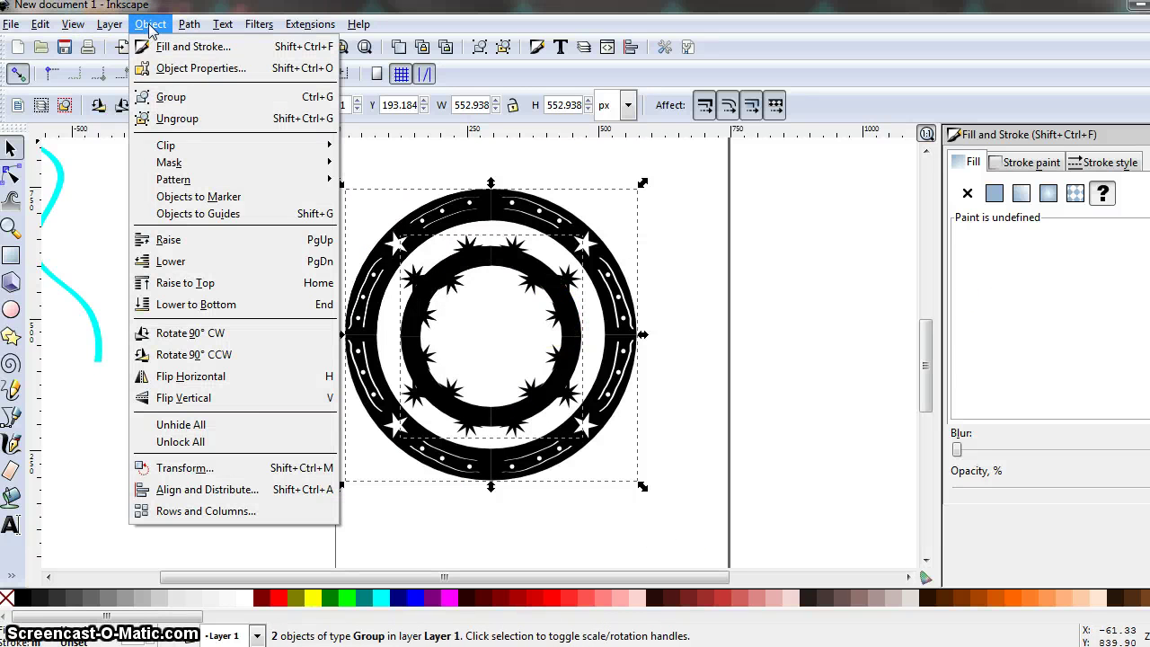
click(247, 492)
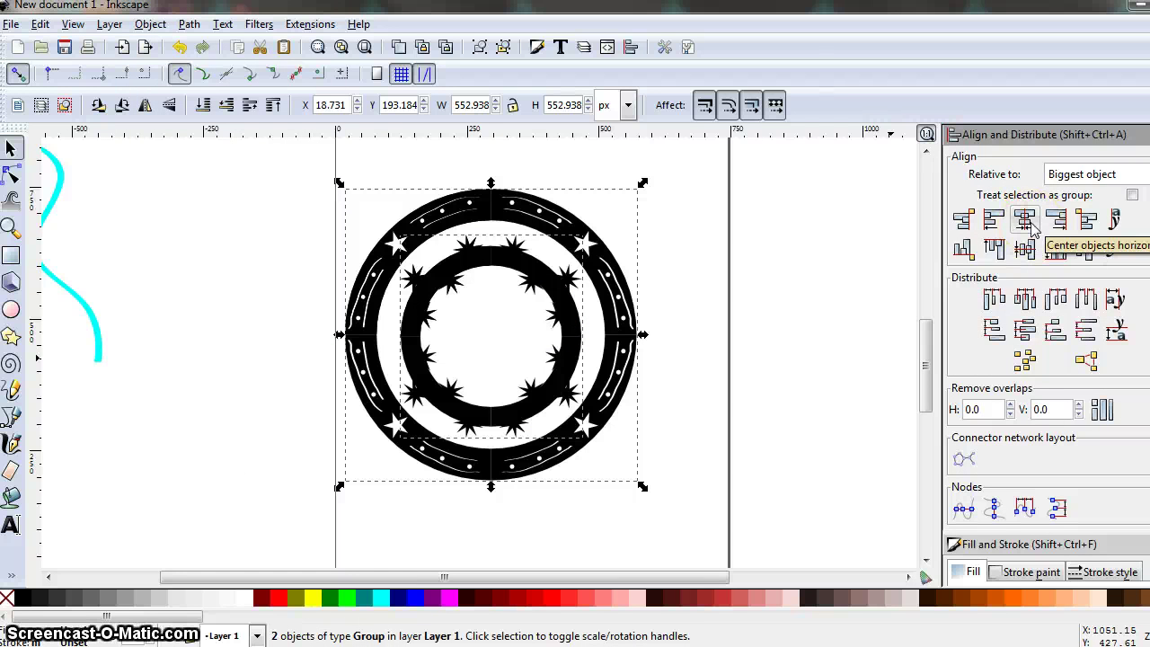
click(1031, 227)
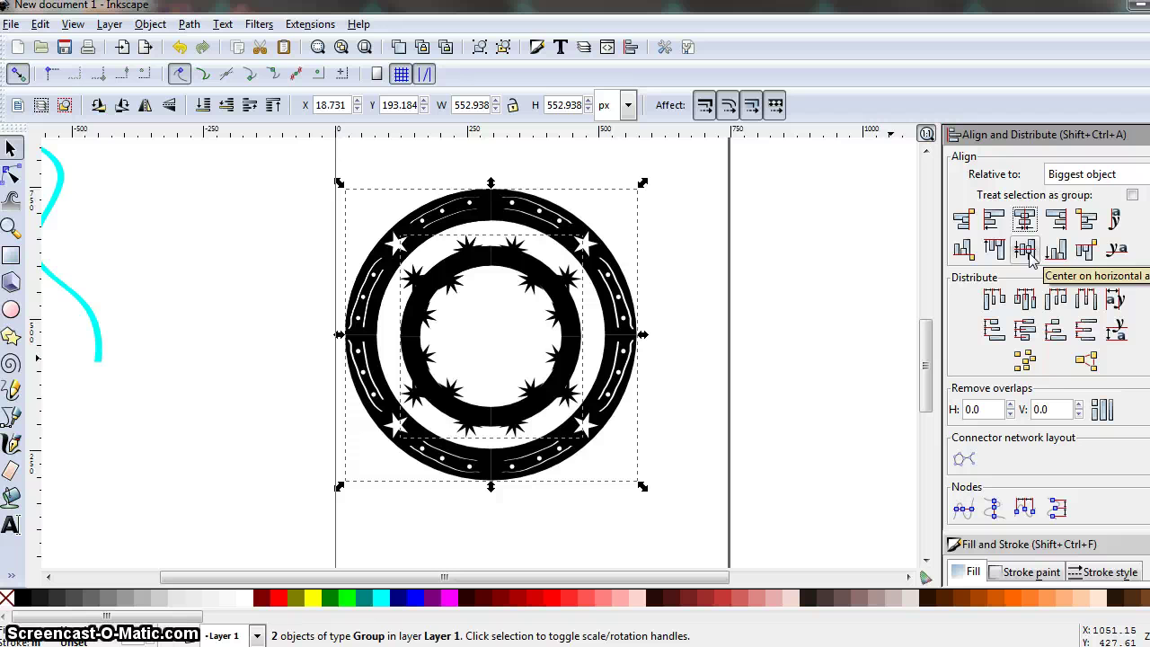
click(1029, 253)
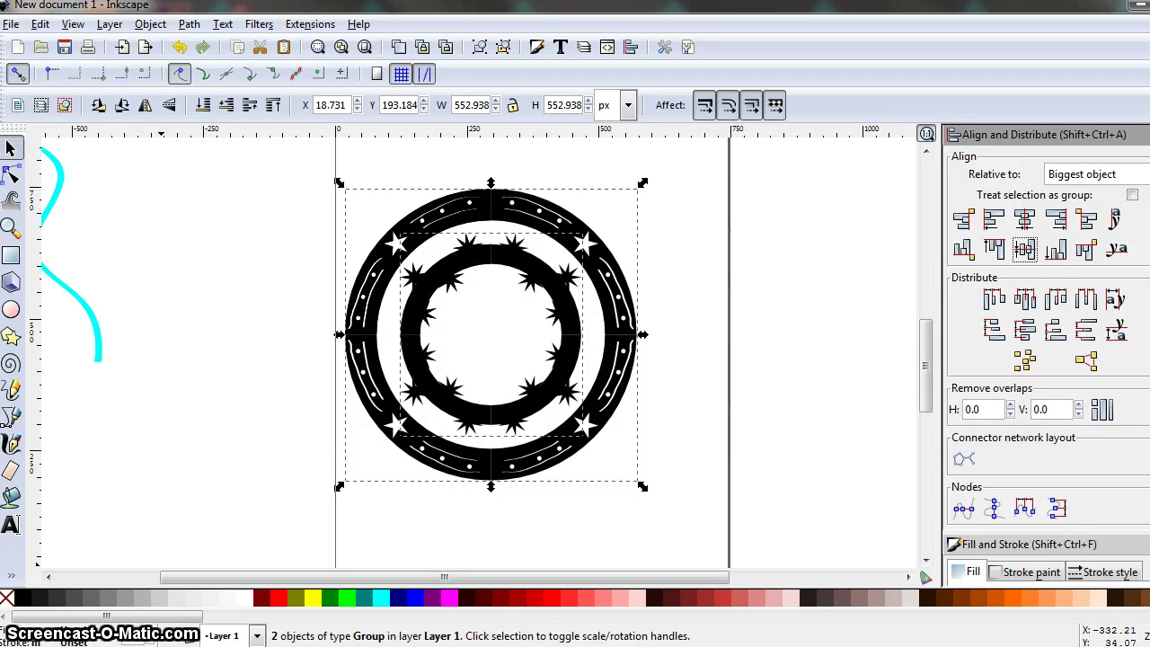
- Group the two rings and move the group to about X 94, Y 190 px on the page
click(149, 26)
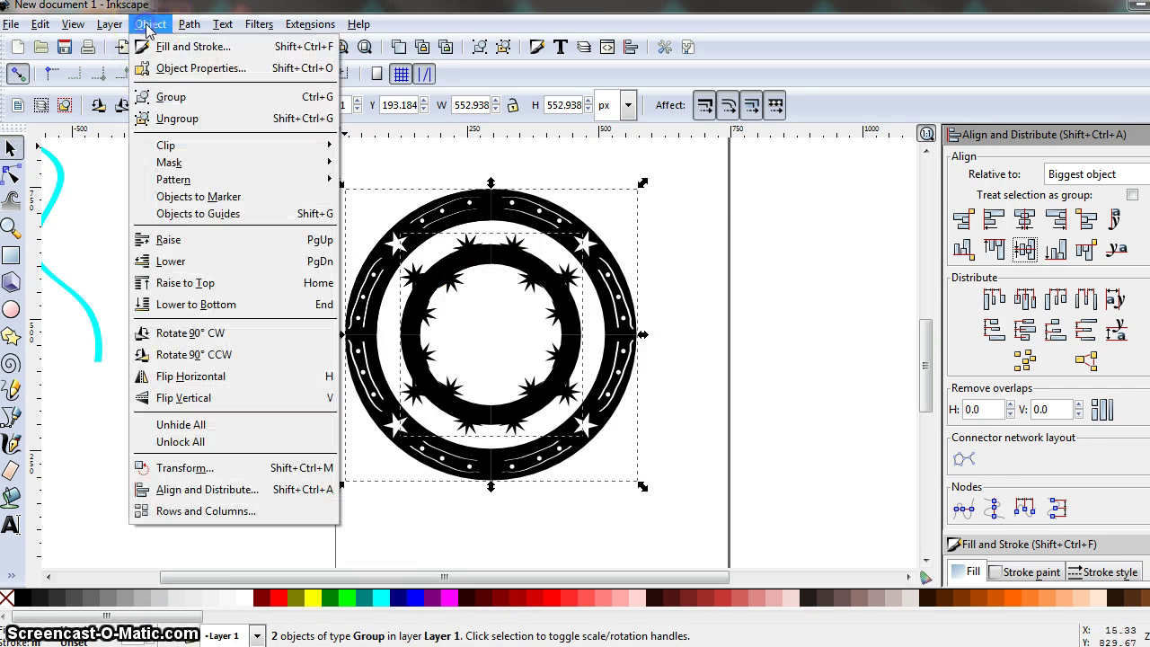
click(191, 99)
drag(398, 239, 443, 245)
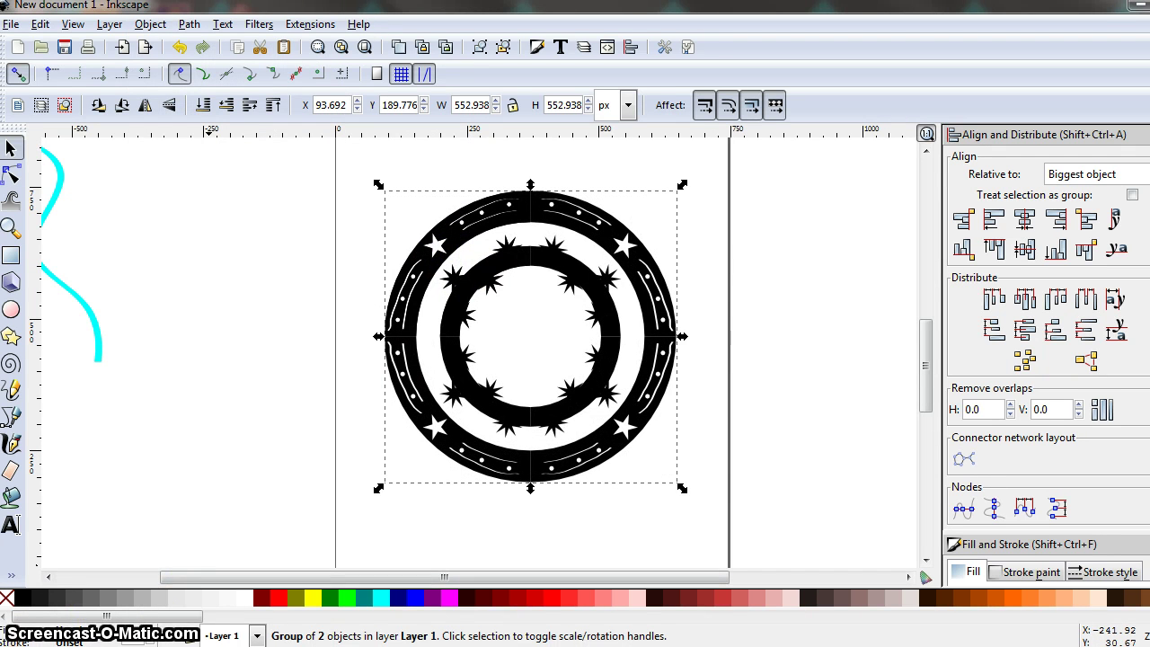
- Paste a copy of the two-ring group, scale it to about 190 px wide and place it in the middle of the original
click(464, 421)
click(497, 384)
key(ctrl+v)
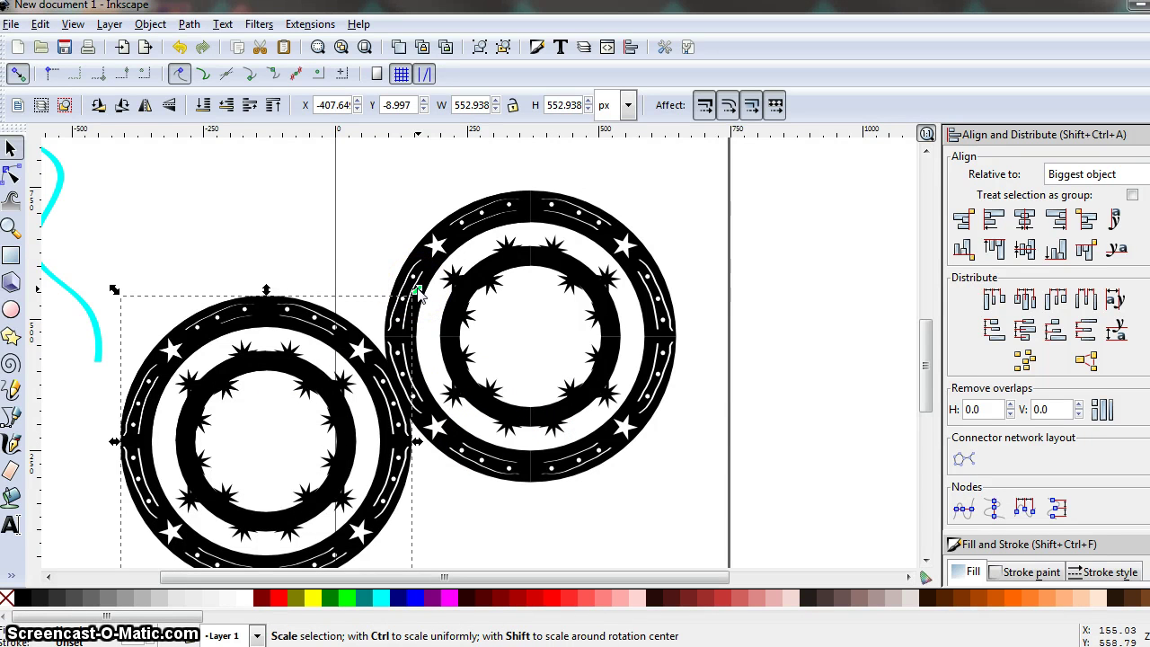
drag(415, 292, 563, 311)
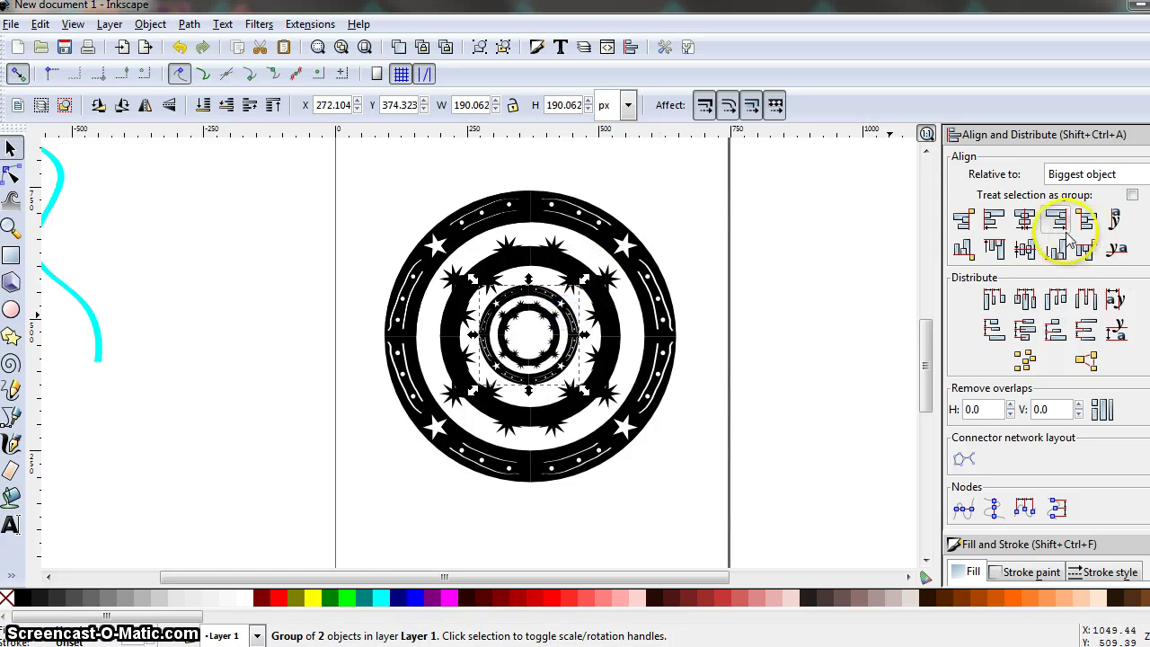
- Center the small ring copy on the large ring group horizontally and vertically, relative to the biggest object
drag(335, 162, 768, 532)
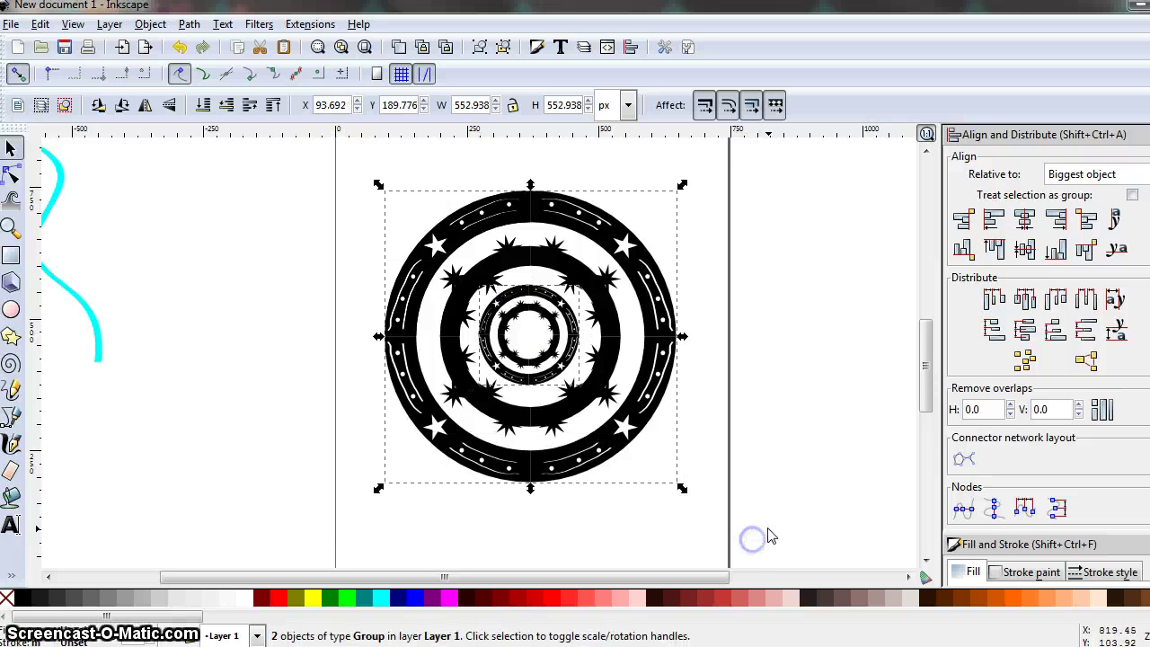
click(1024, 218)
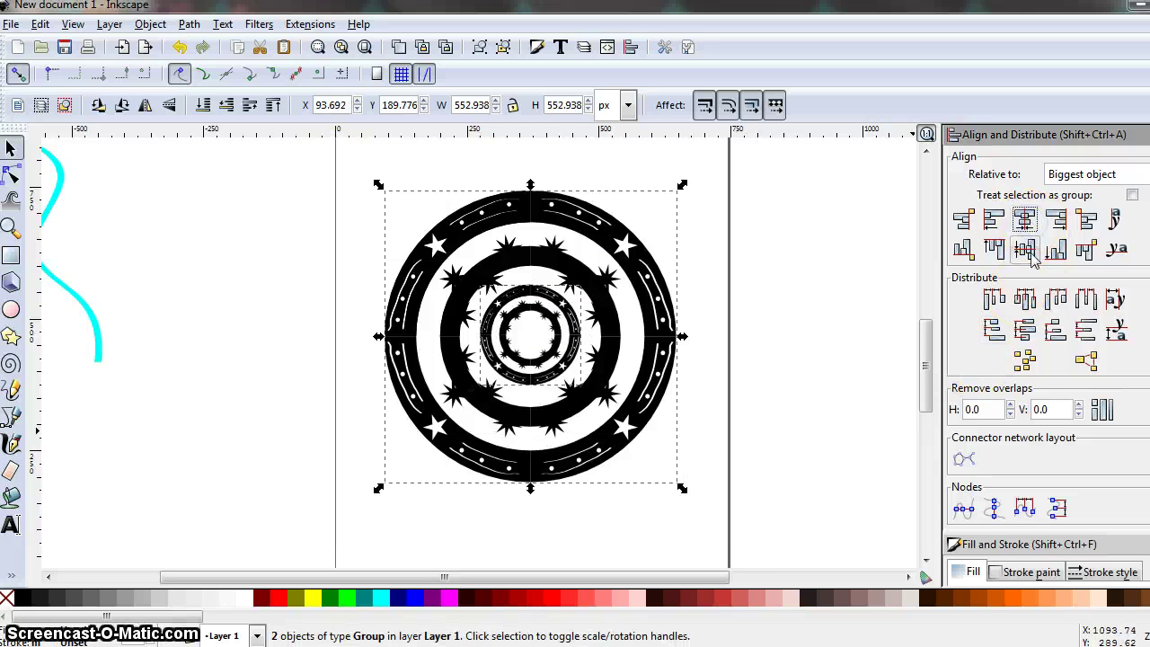
click(1025, 251)
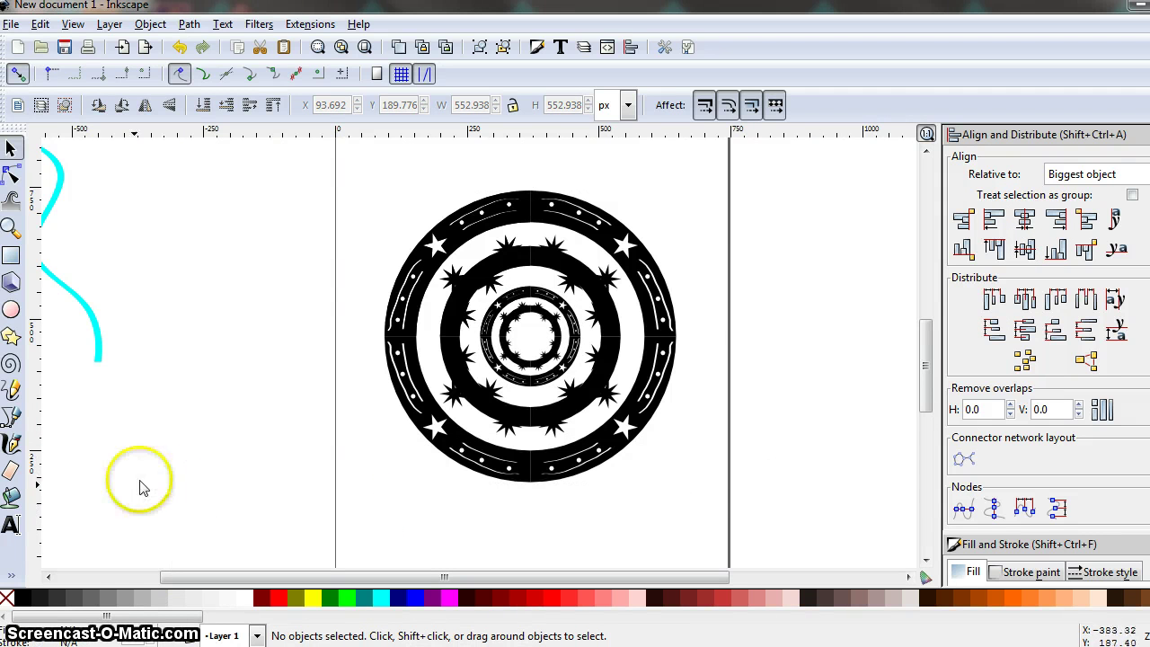
- Draw a cyan circle about 341 px in diameter beside the ring design, overlapping nothing
key(e)
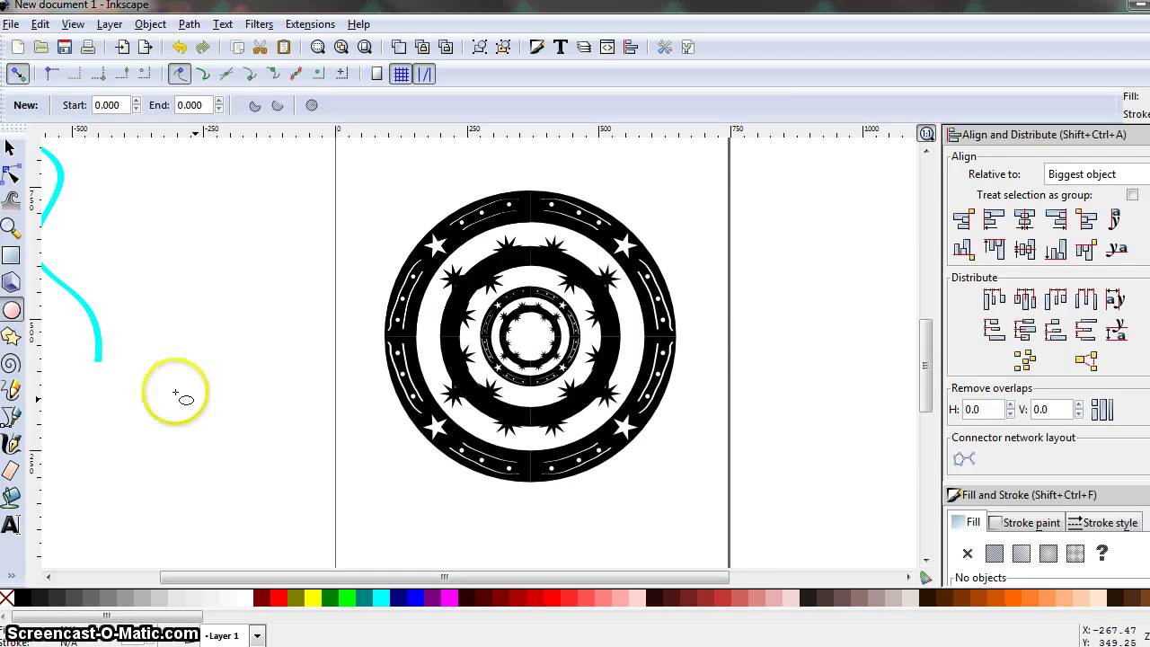
drag(151, 343, 332, 521)
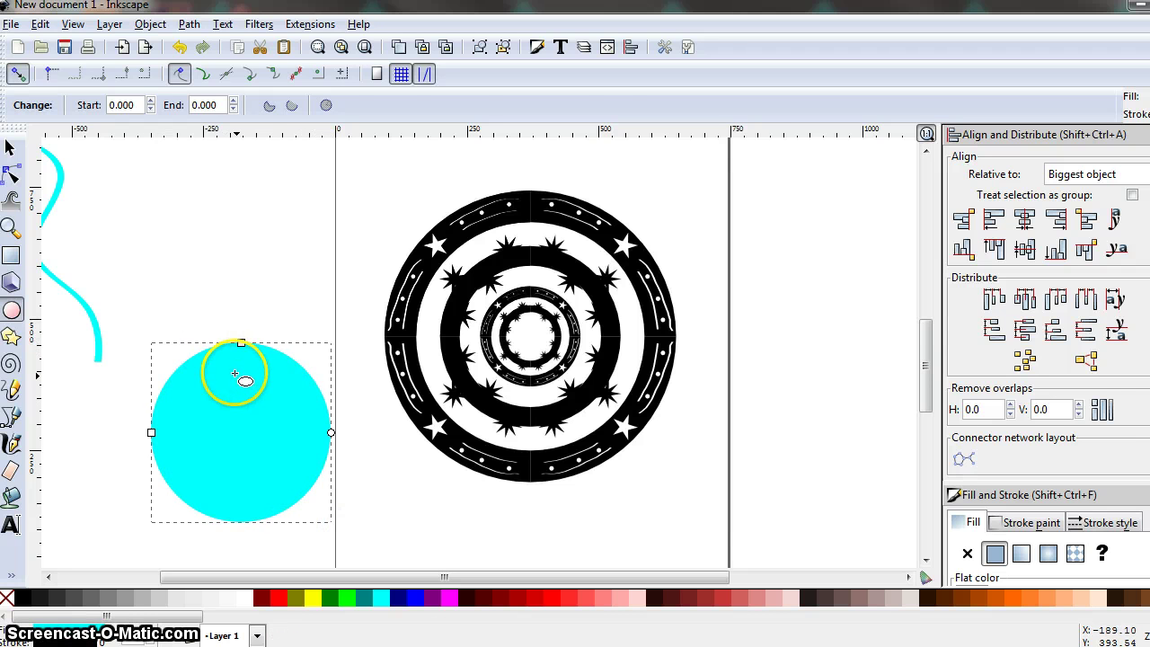
click(11, 147)
- Match the cyan circle's size to the small inner ring group with Paste Size
click(552, 359)
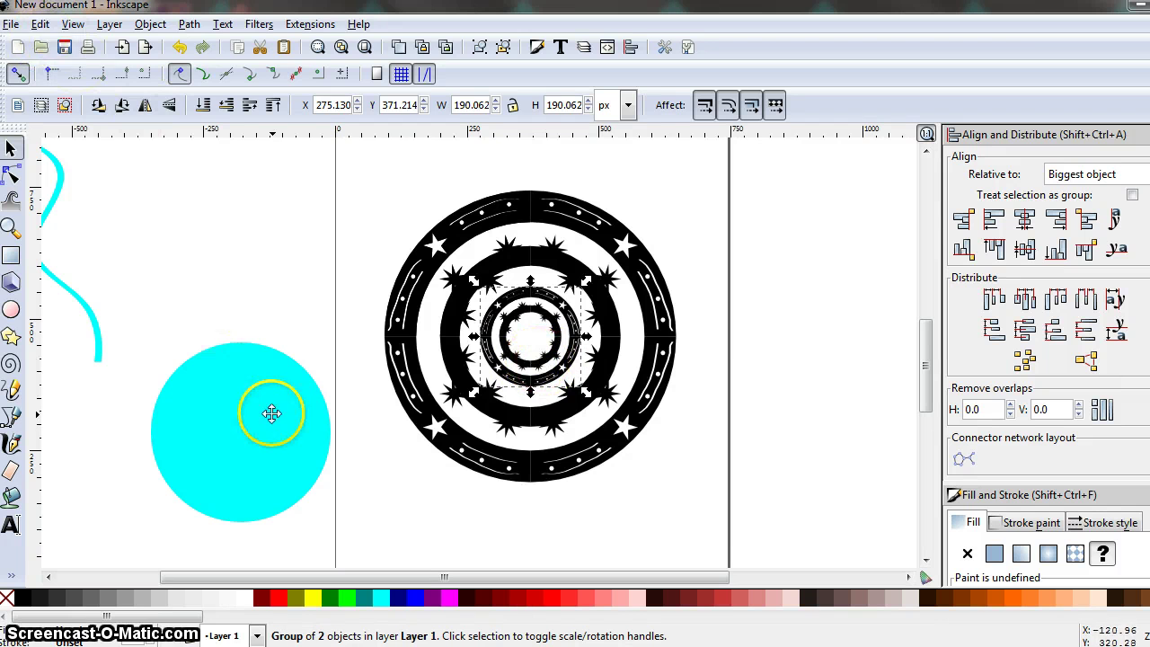
click(214, 429)
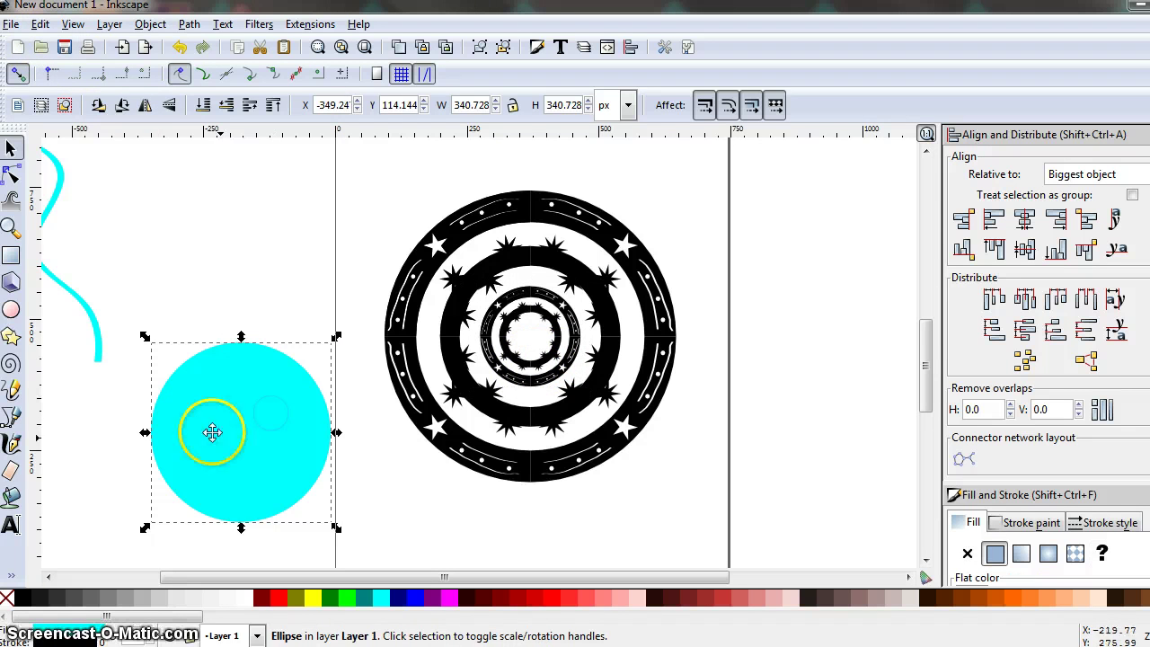
click(40, 24)
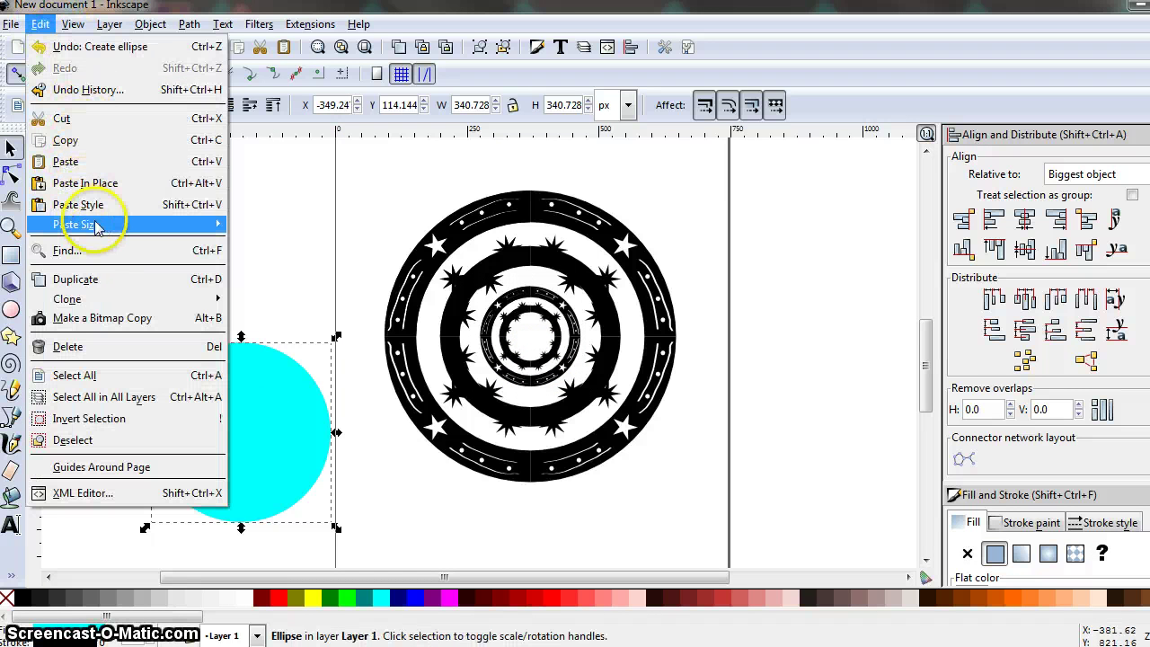
mouse_move(97, 230)
click(261, 225)
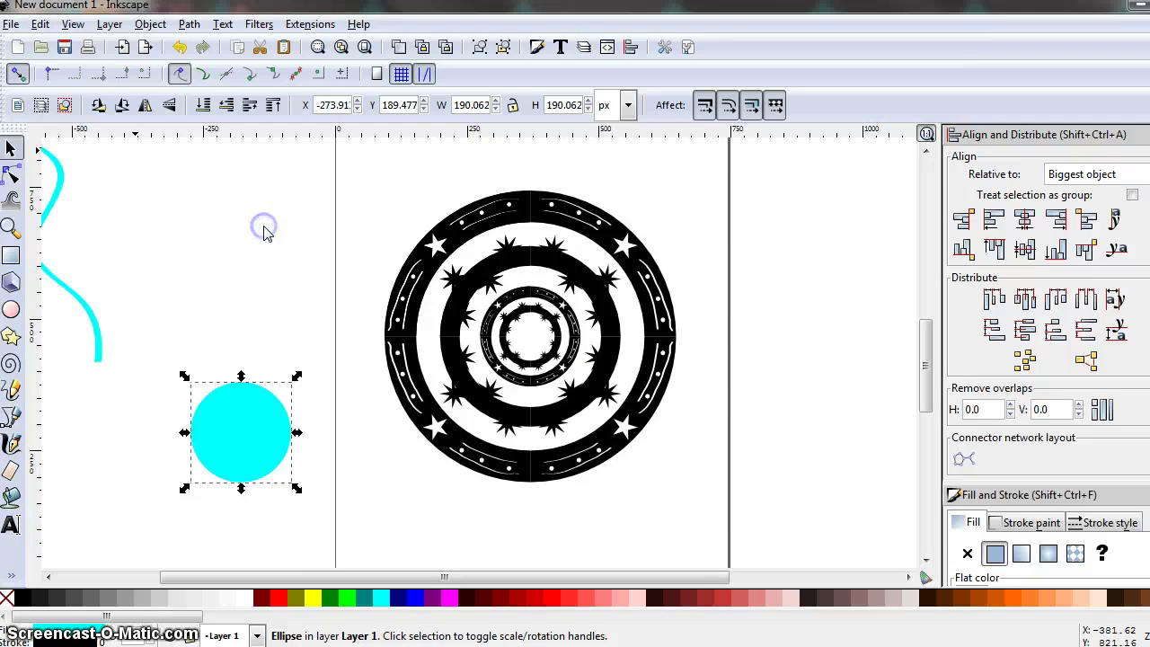
- Move the cyan circle over the small inner rings, at about X 275, Y 372 px, and lower it to the bottom
drag(238, 436, 529, 340)
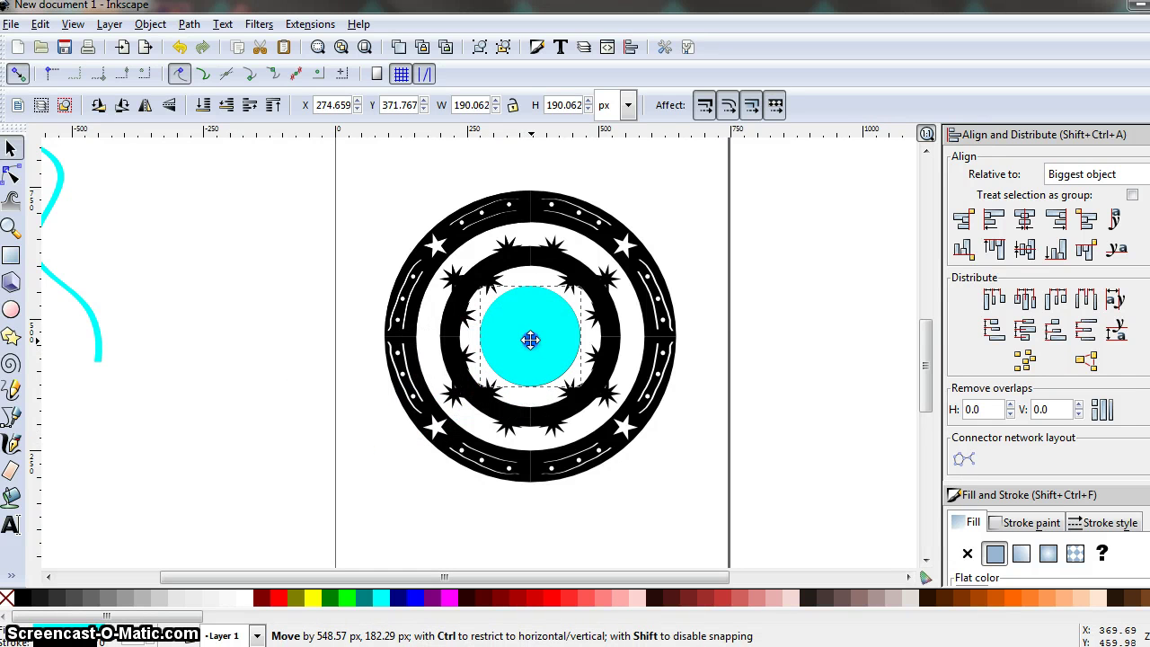
click(203, 106)
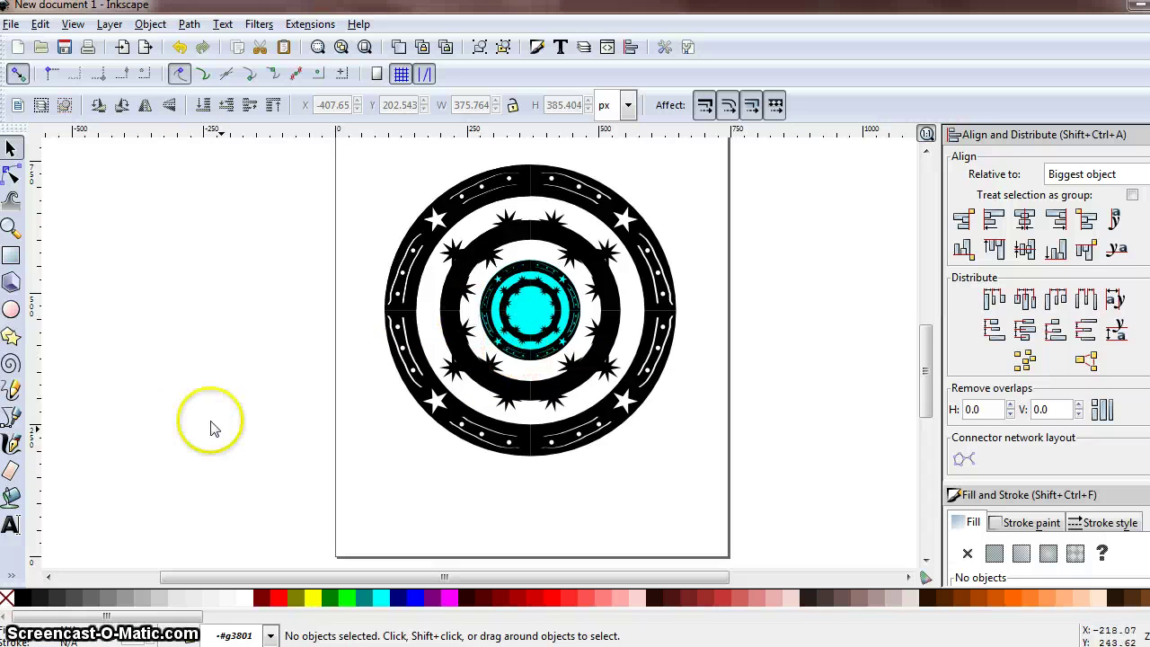
- Draw a teal ellipse about 290 × 302 px in the empty area beside the page
click(12, 312)
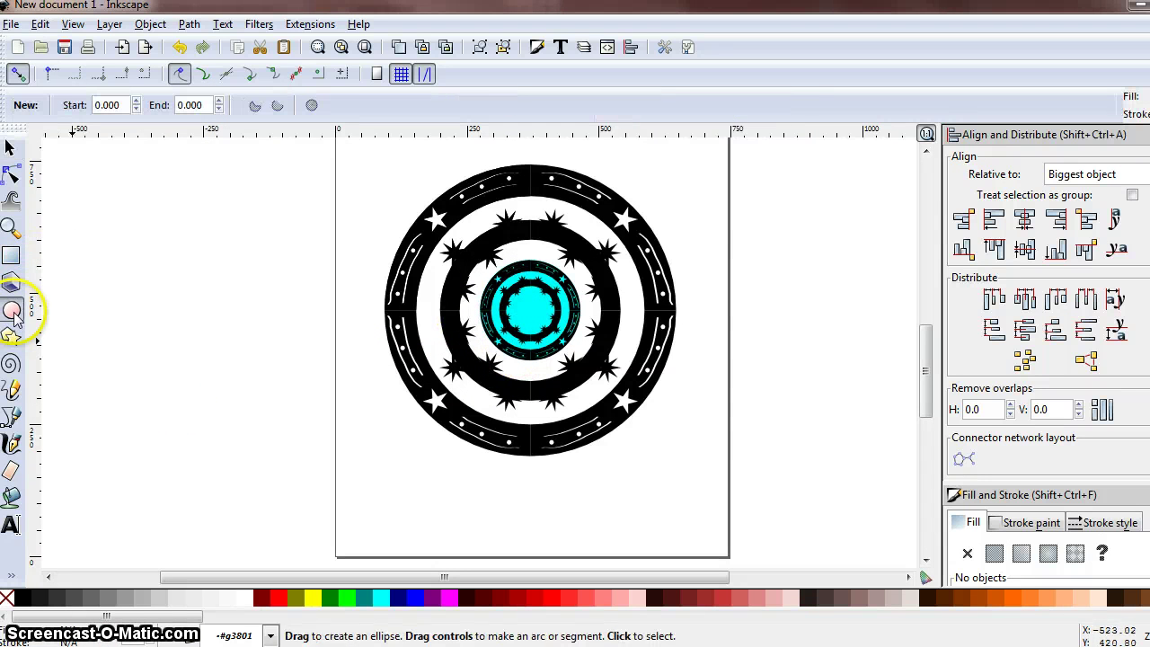
key(F1)
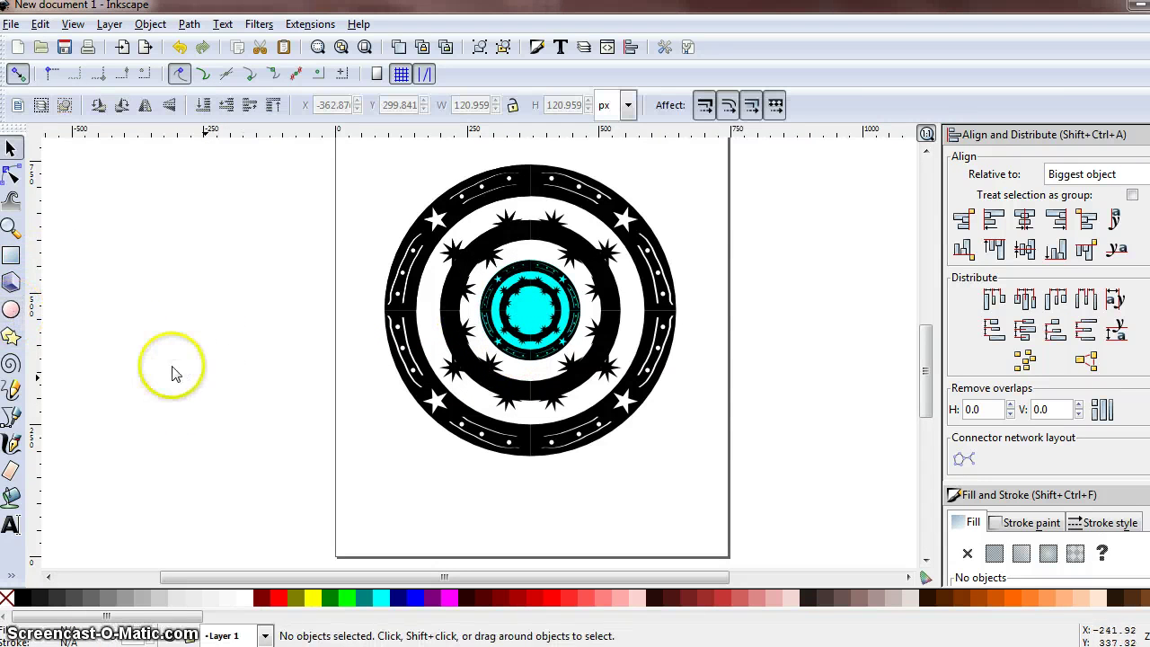
click(12, 312)
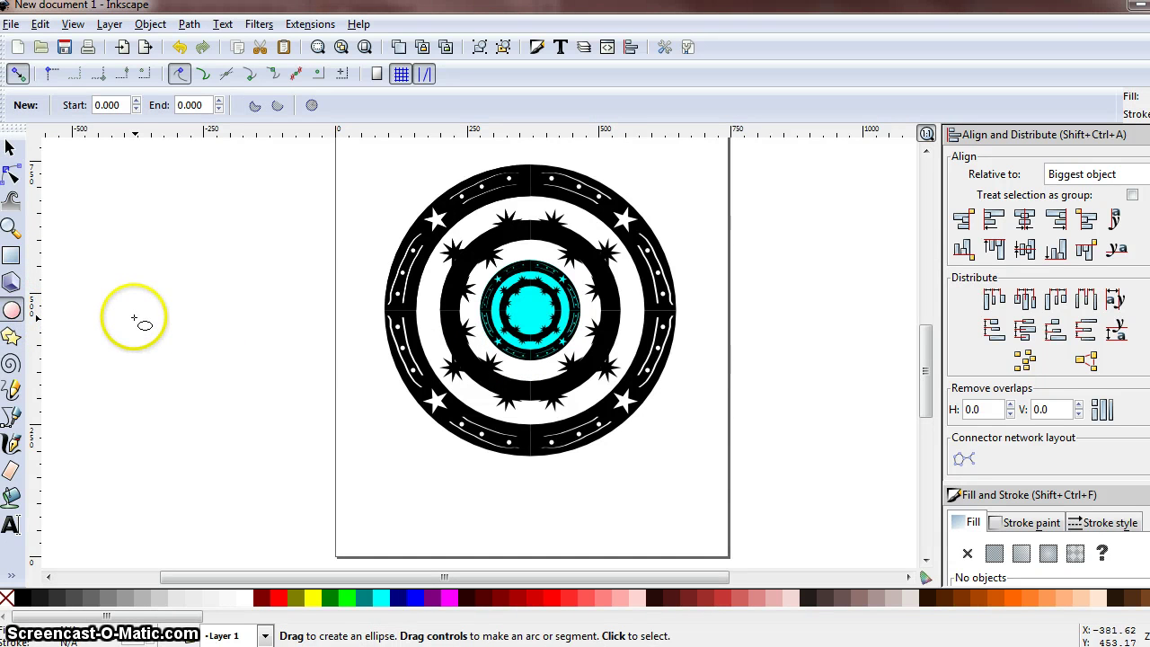
drag(134, 318, 283, 477)
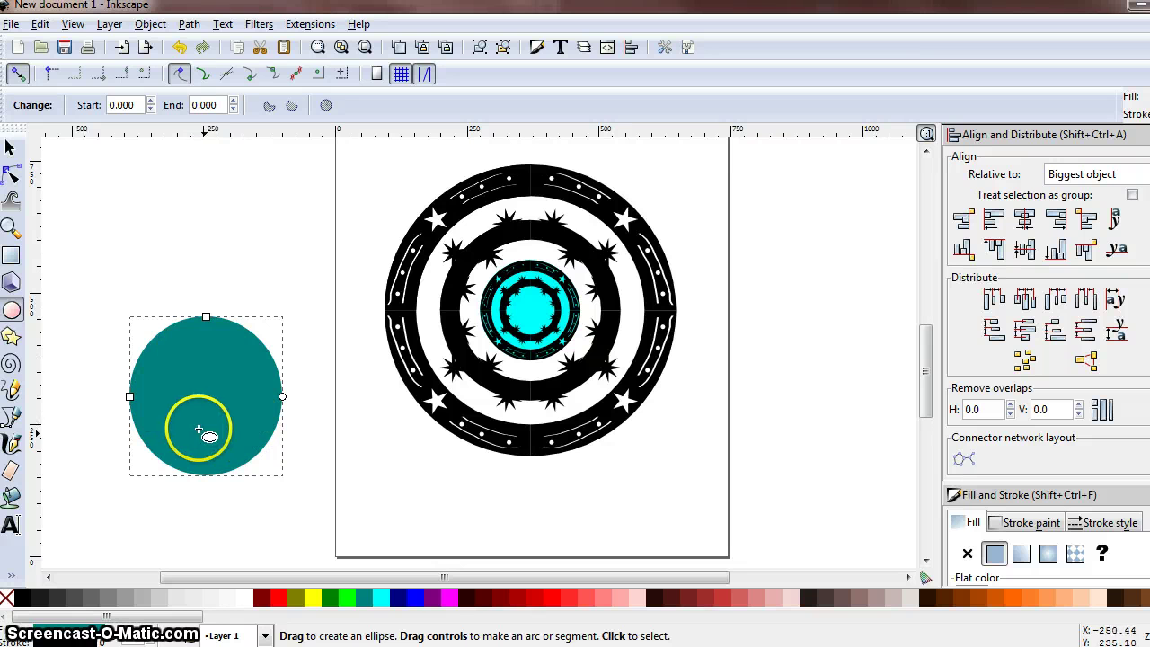
click(10, 150)
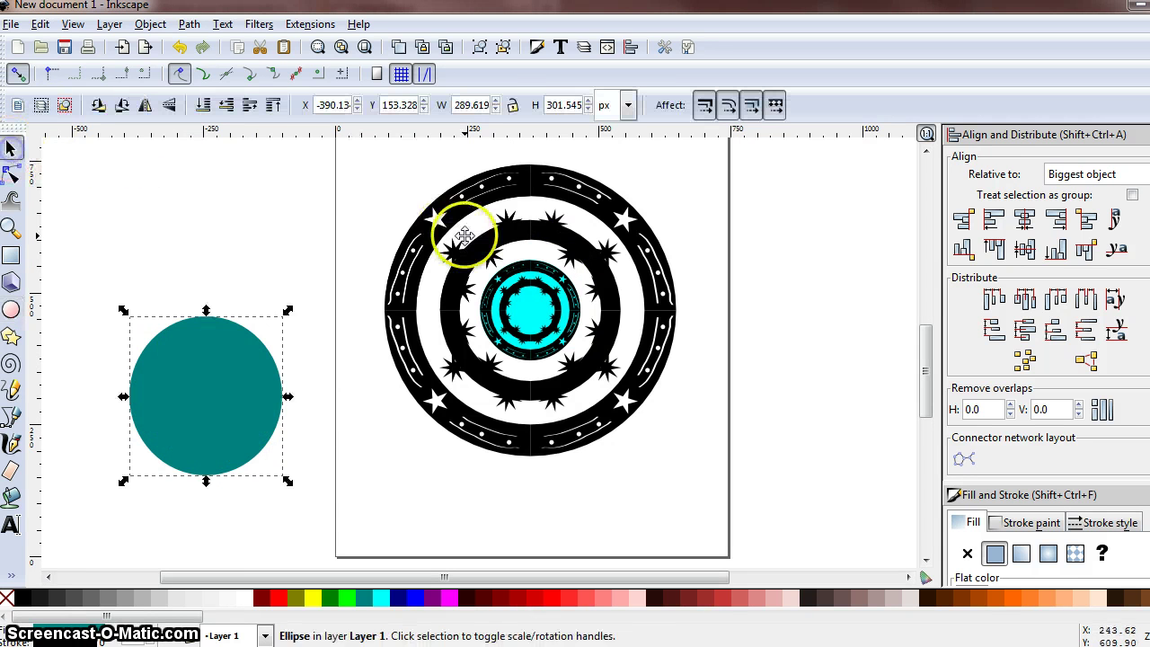
- Resize the teal ellipse to about 410 × 399 px, using the starred middle ring group as the Paste Size reference
click(460, 236)
click(390, 234)
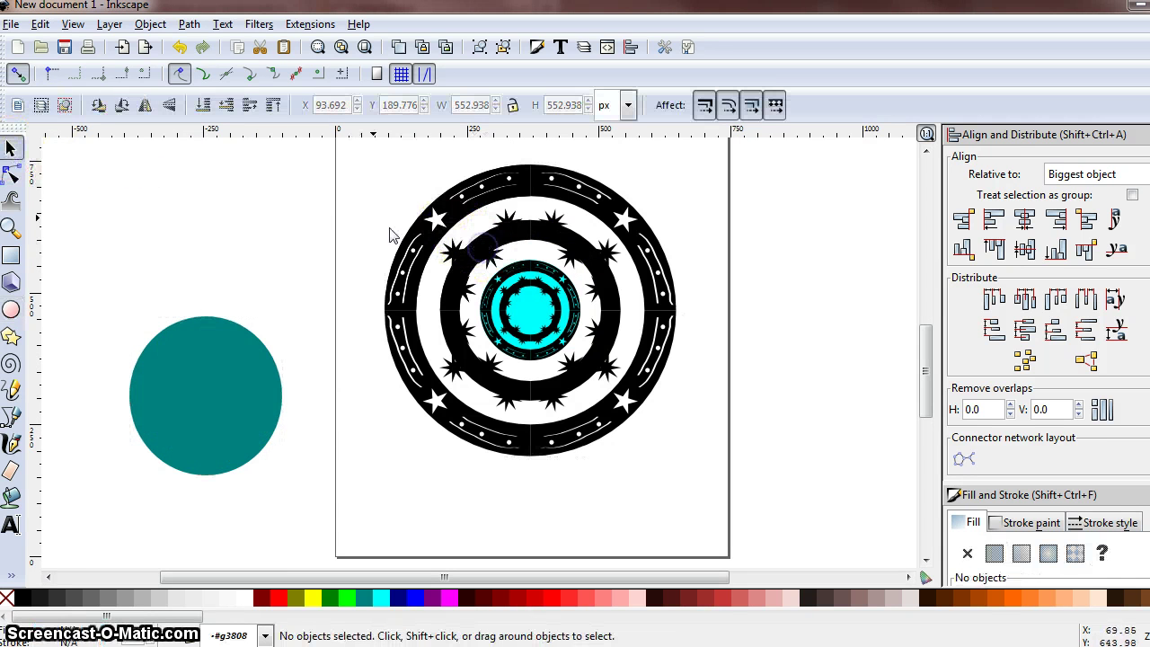
click(466, 260)
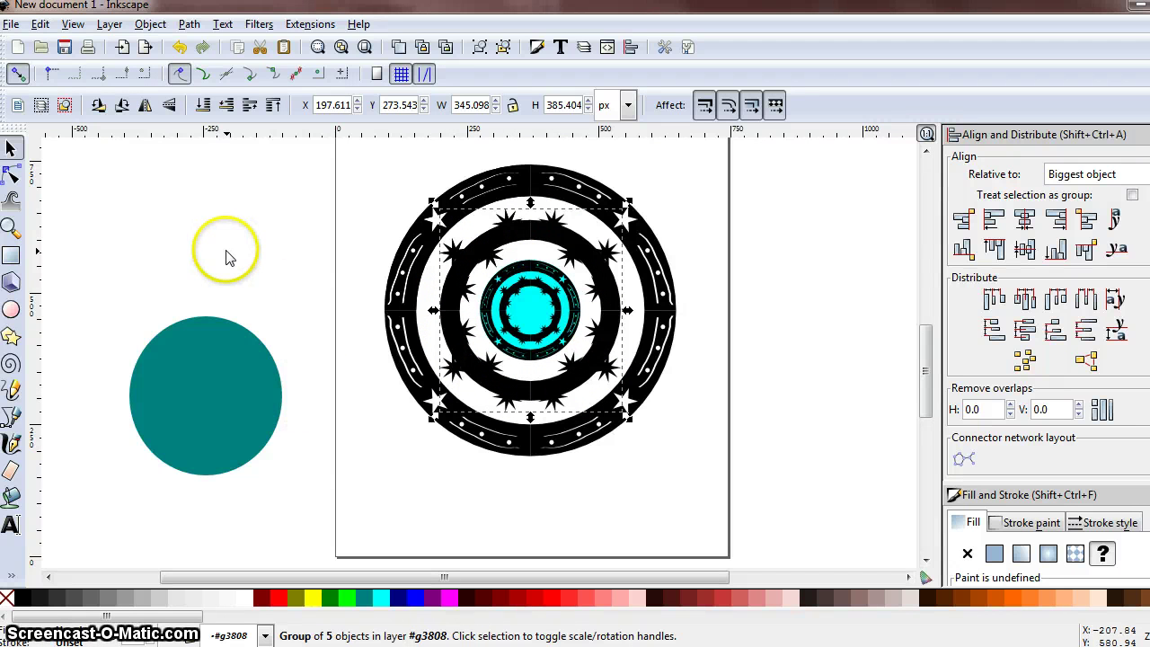
click(41, 24)
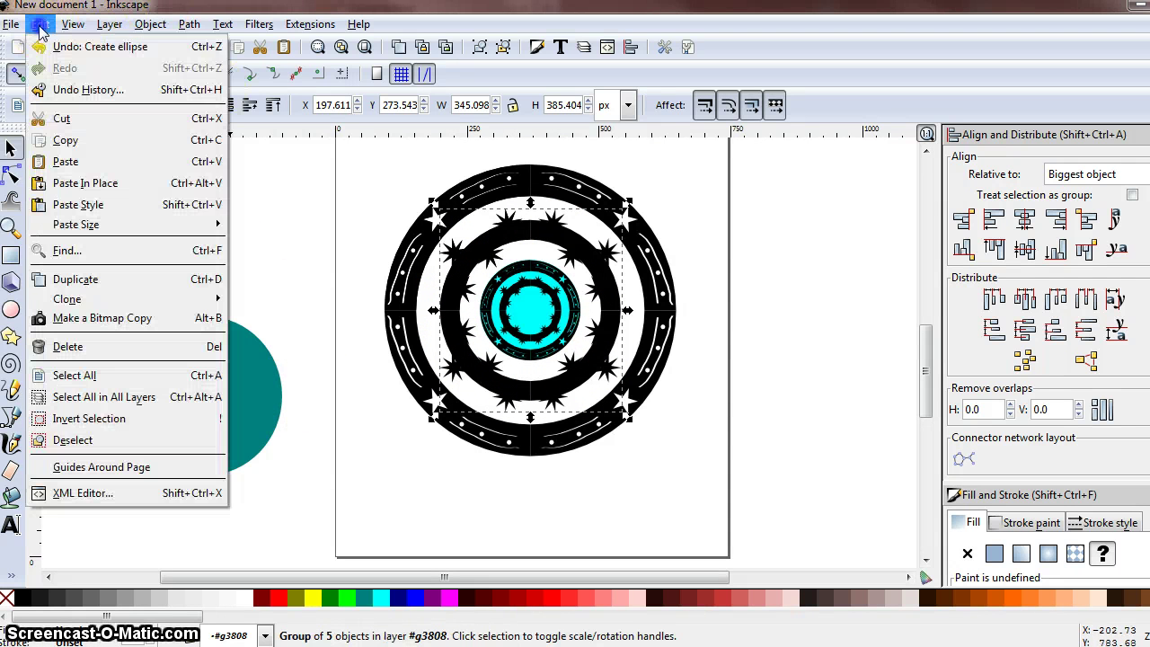
click(49, 24)
click(180, 326)
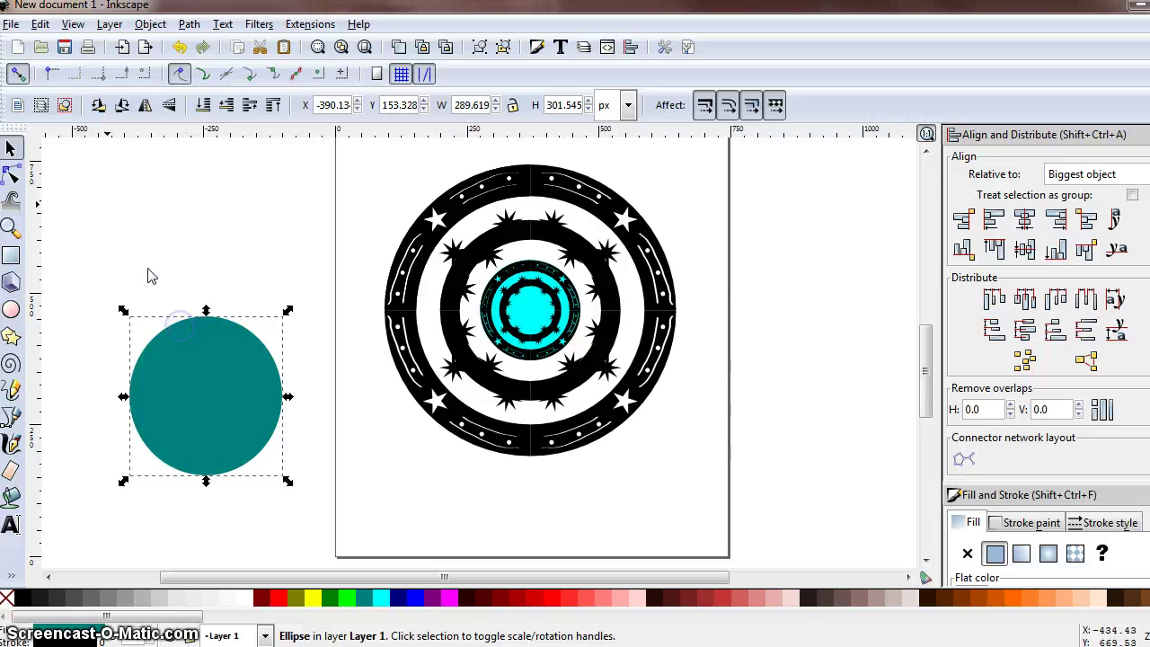
click(42, 25)
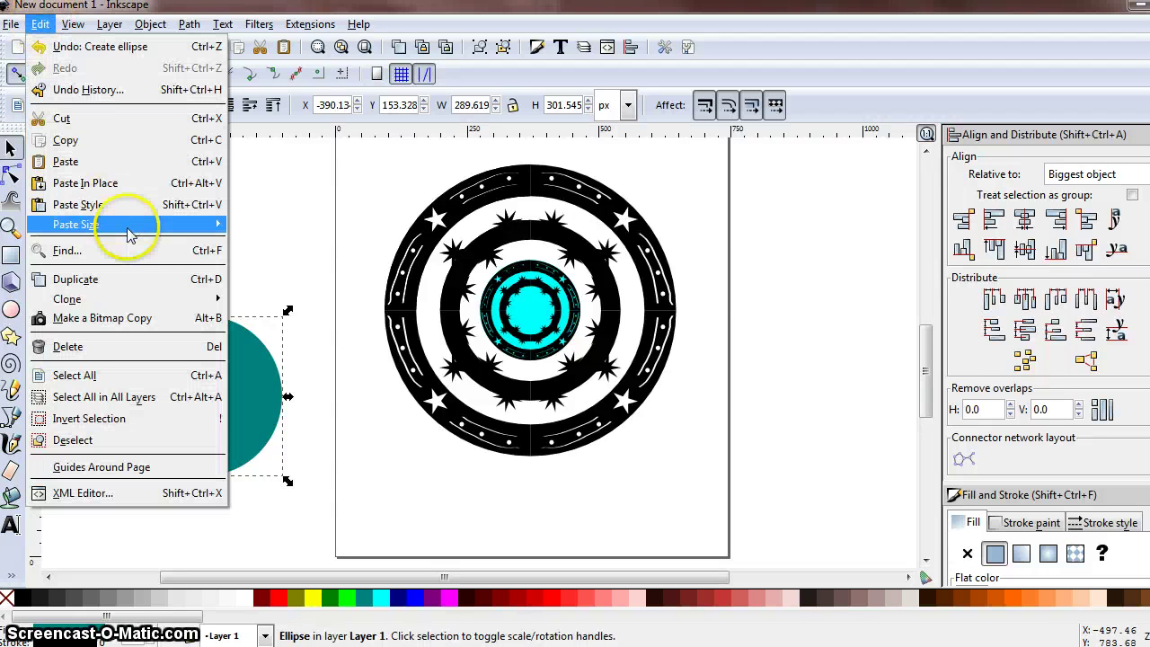
mouse_move(134, 224)
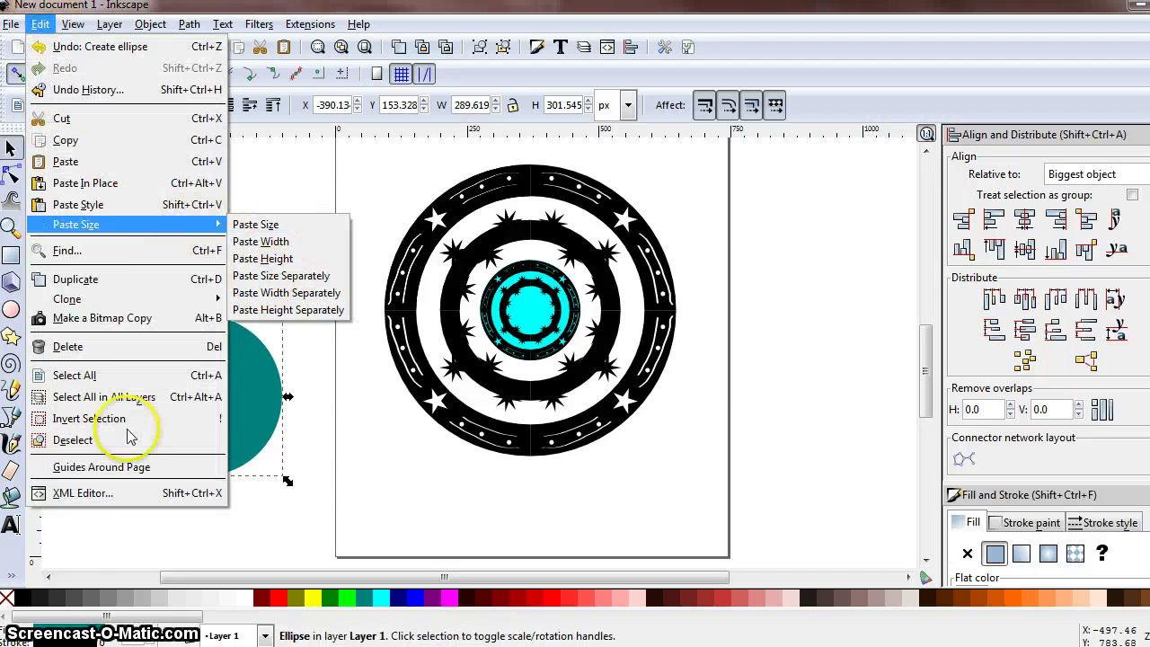
click(255, 224)
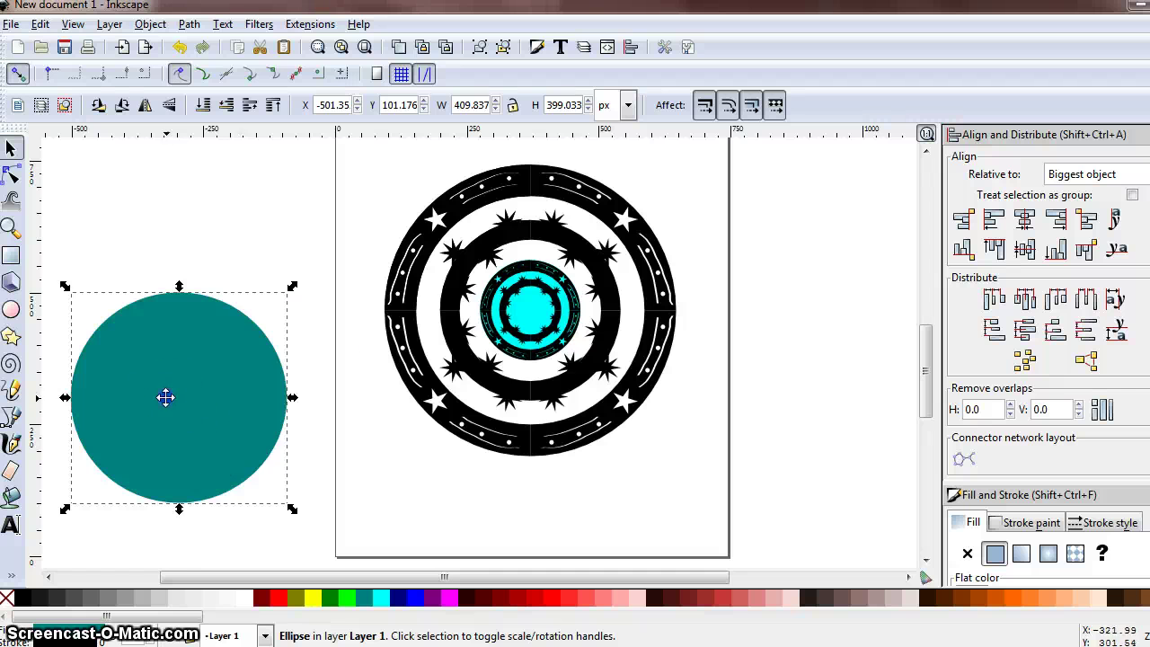
- Move the teal circle over the starred middle ring, at about X 165, Y 266 px, and lower it to the bottom
drag(165, 397, 521, 309)
click(203, 105)
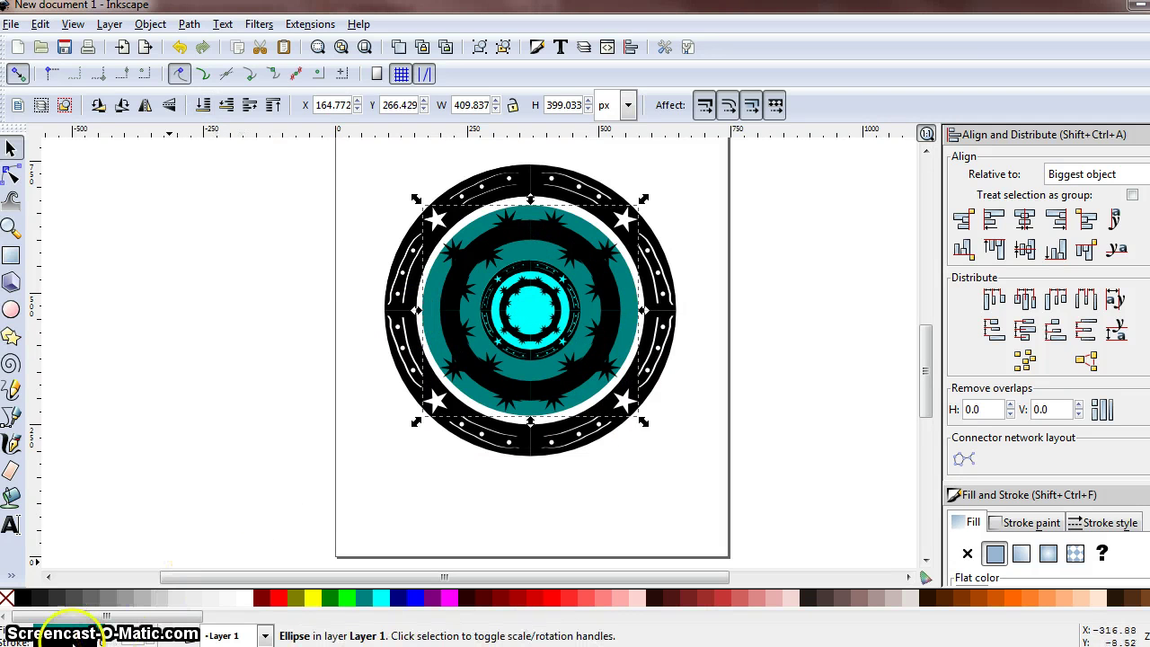
mouse_move(215, 643)
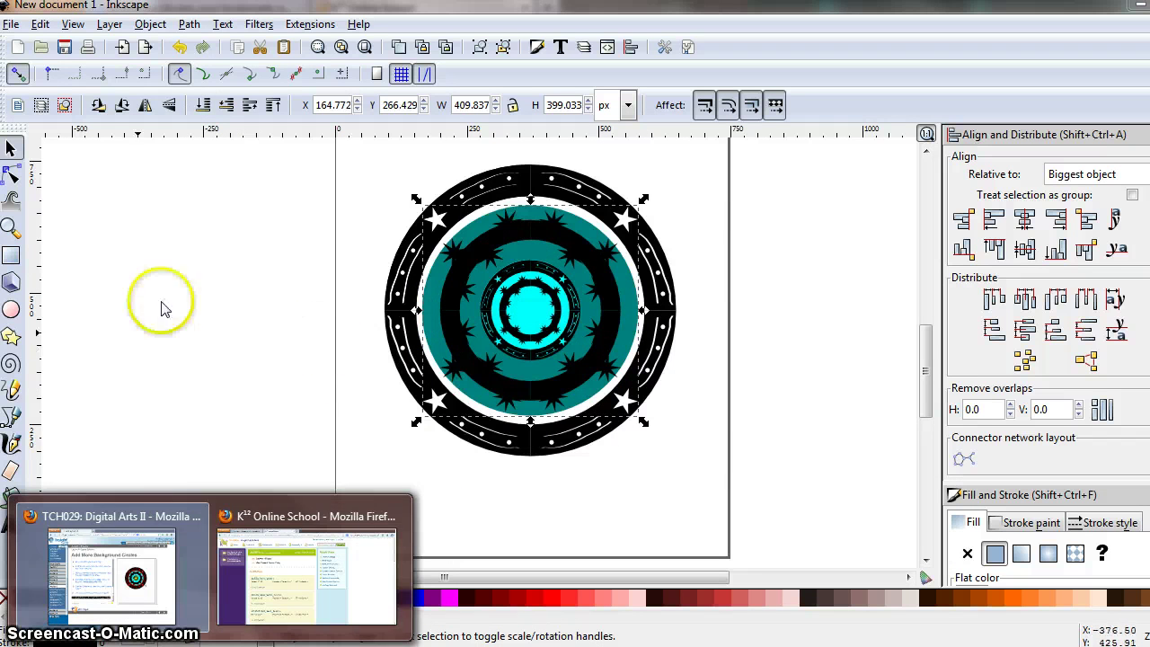
click(216, 481)
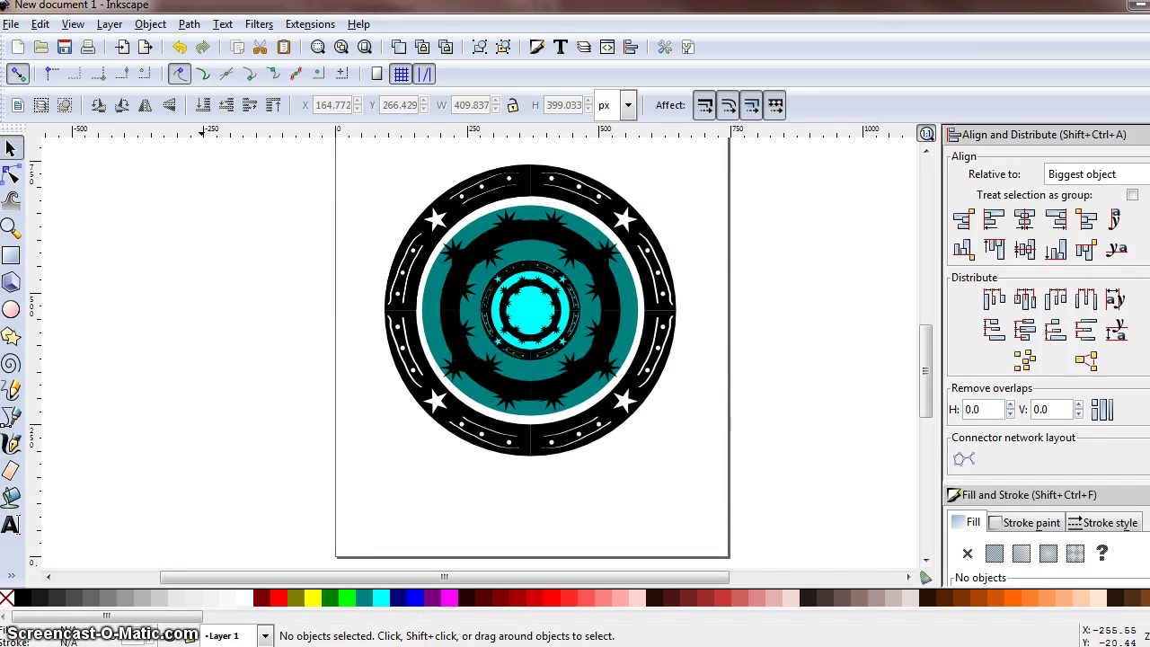
key(ctrl+z)
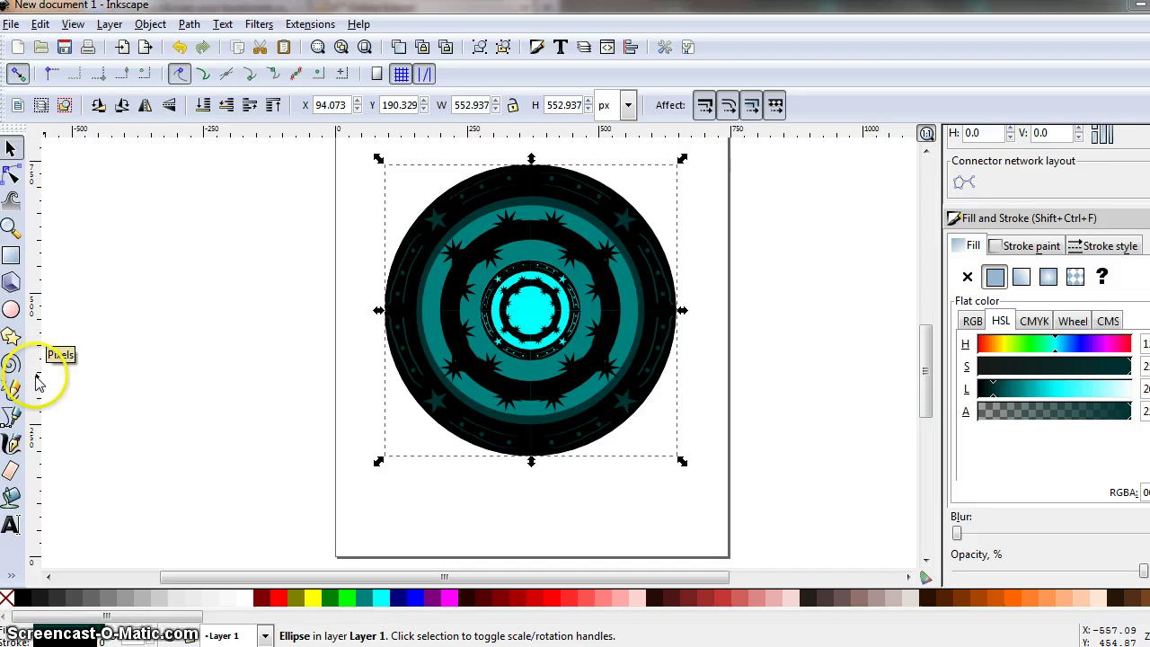
- Place vertical guides at about X 688 and 32 px and horizontal guides at about Y 85 and 560 px
drag(201, 396, 699, 460)
drag(185, 368, 348, 395)
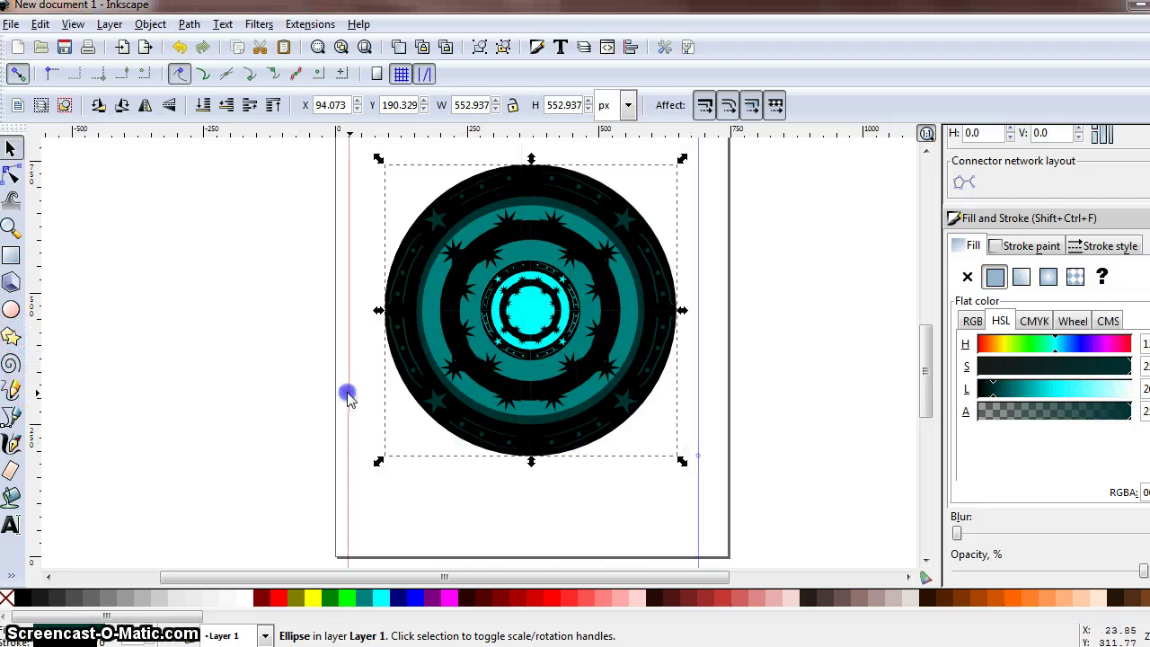
drag(428, 128, 451, 514)
drag(387, 126, 382, 260)
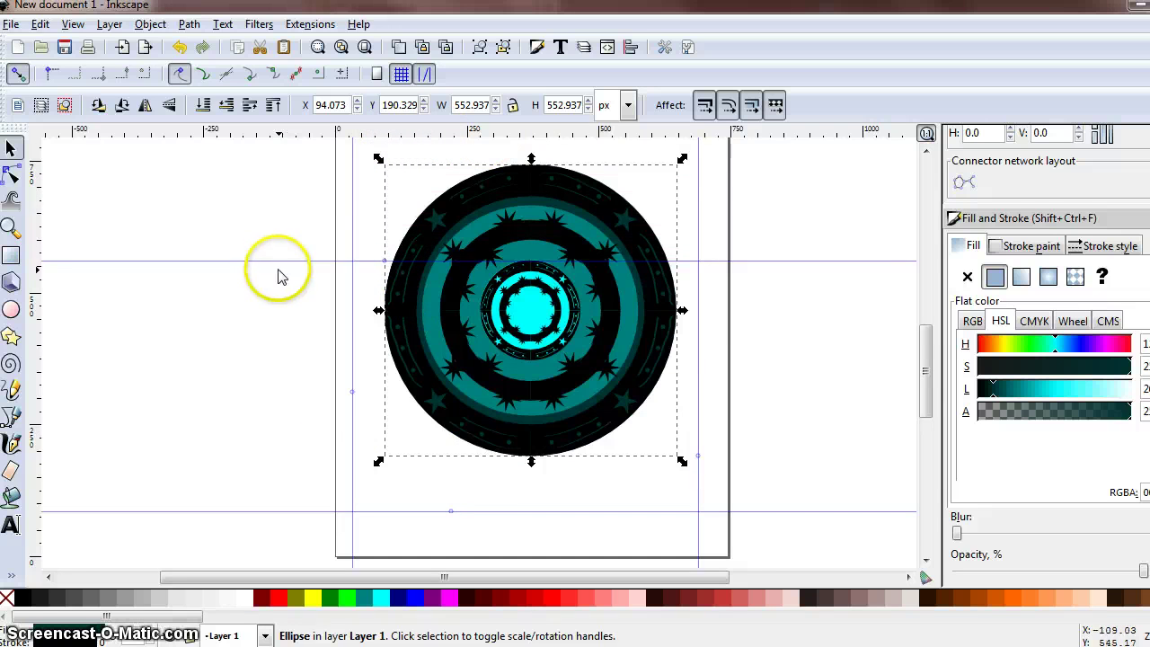
- Set the vertical guide near the page's left edge to X 500 px and the other vertical guide to X 250 px
double_click(351, 208)
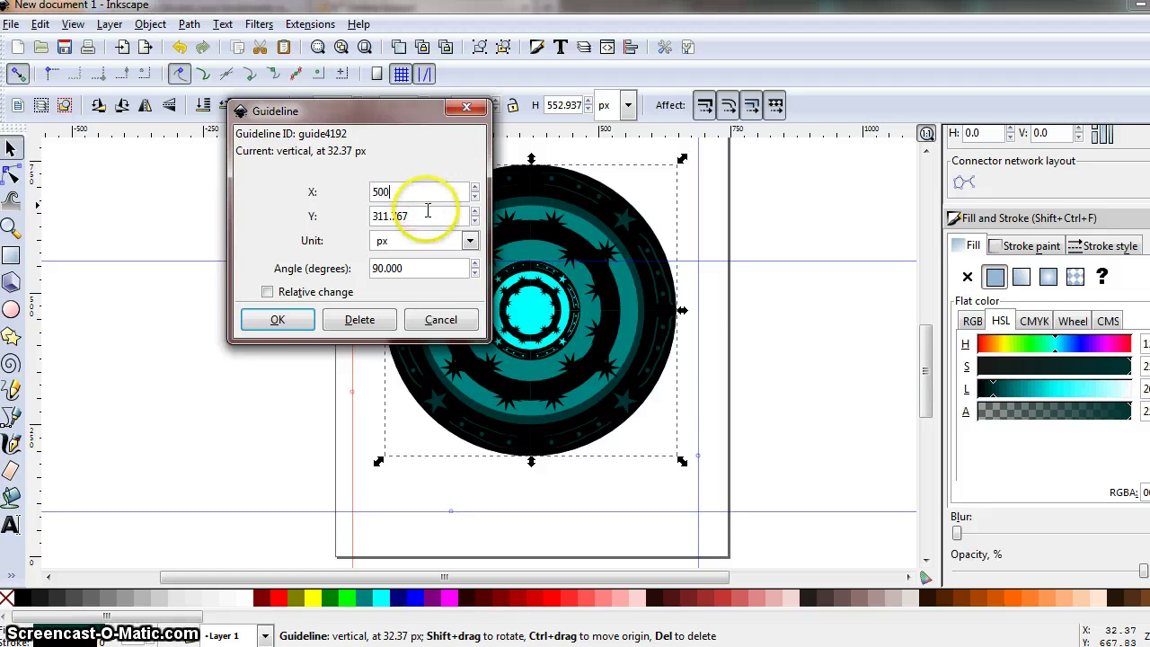
click(281, 319)
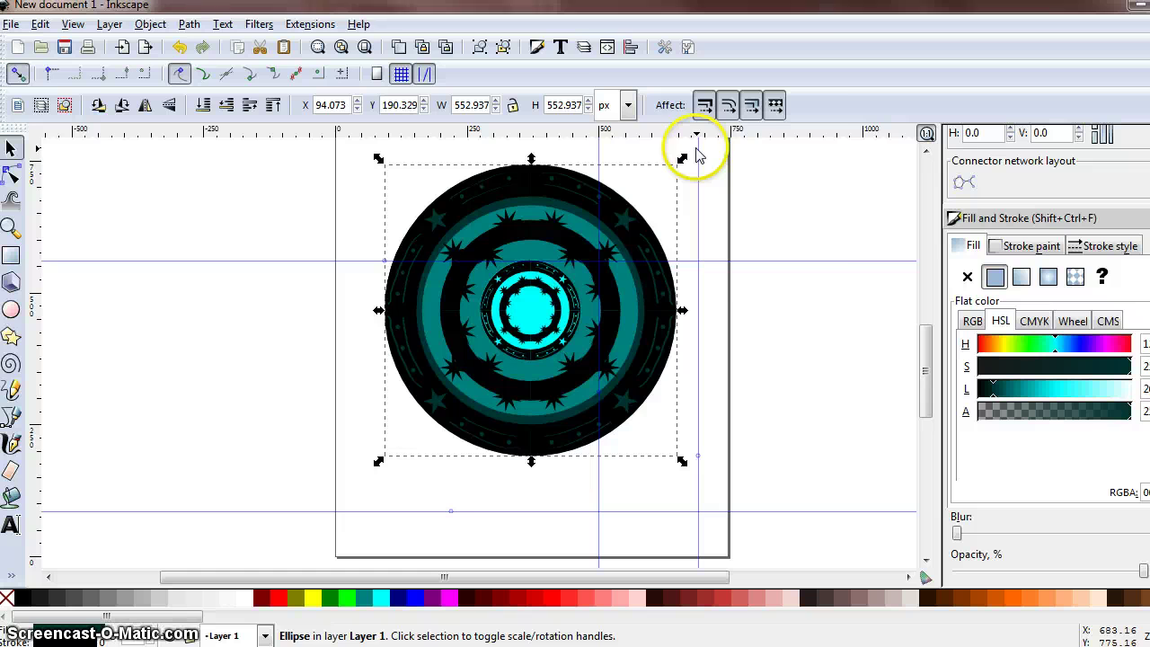
double_click(698, 151)
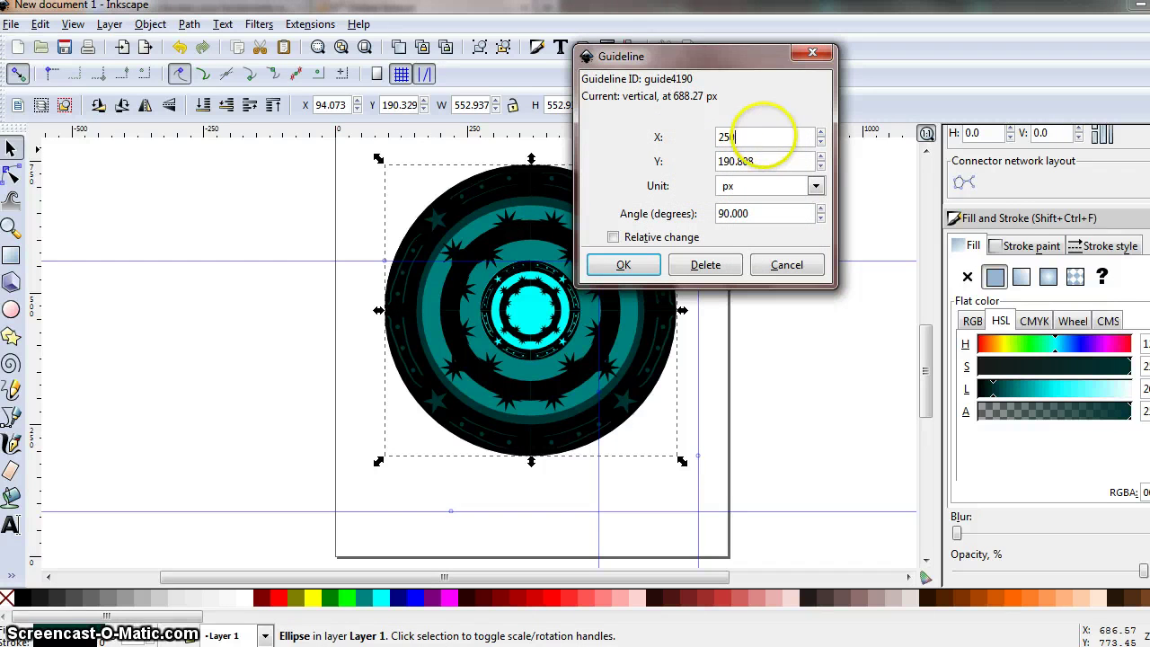
text(250)
key(Return)
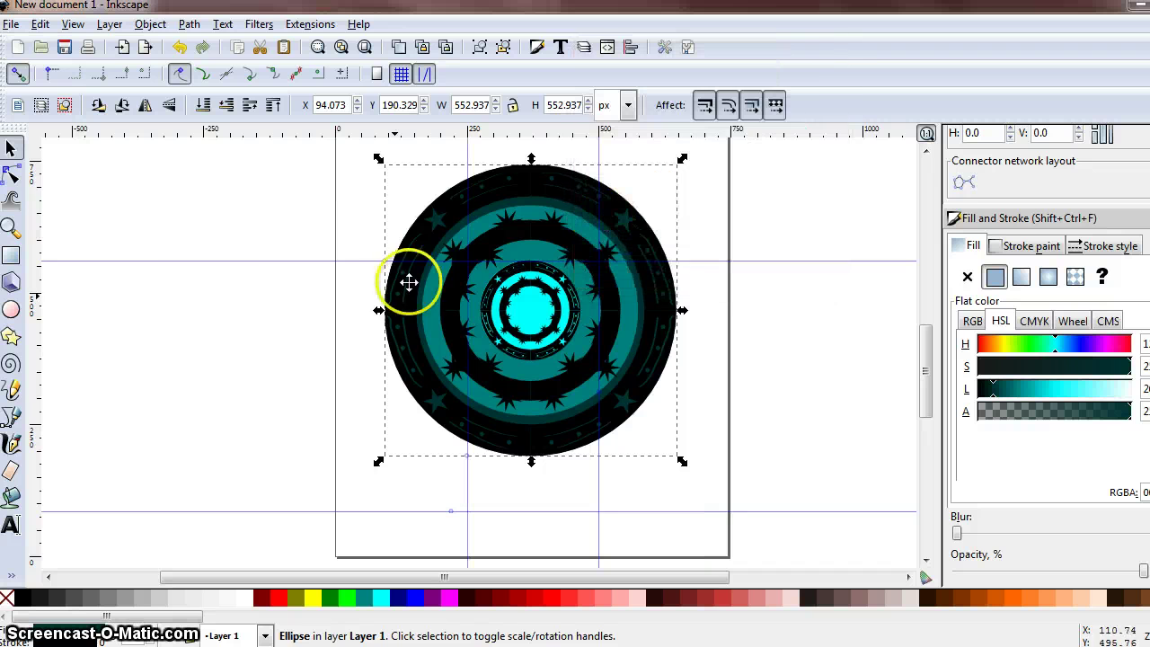
- Set the upper horizontal guide's Y position to 700 px
click(204, 267)
click(205, 262)
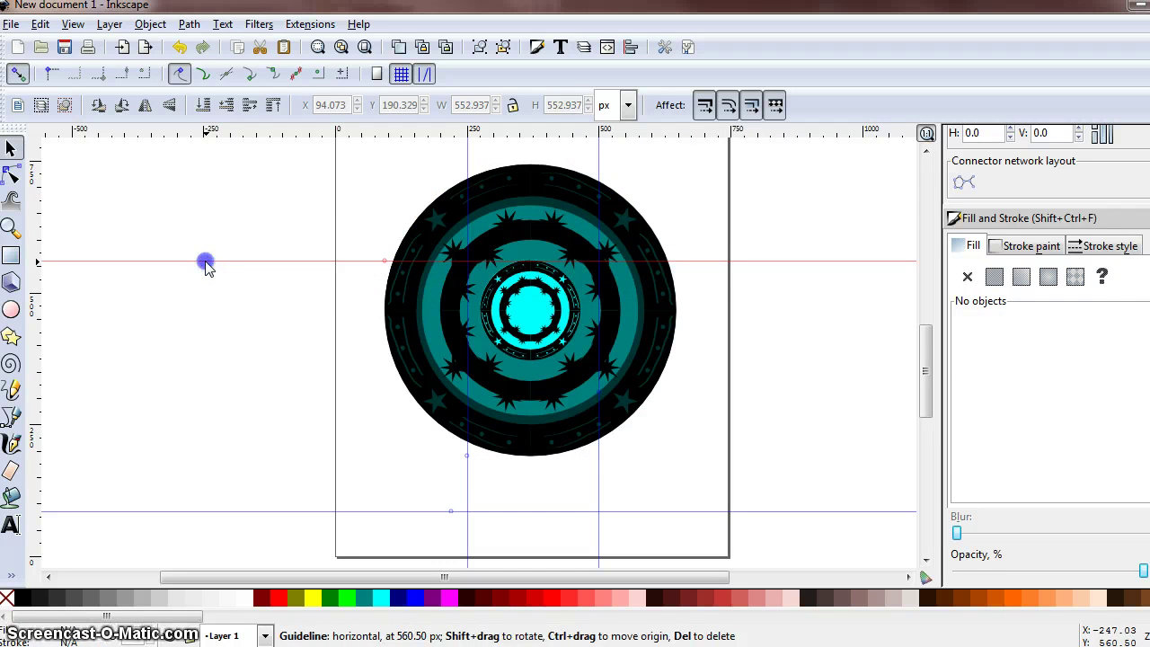
click(259, 263)
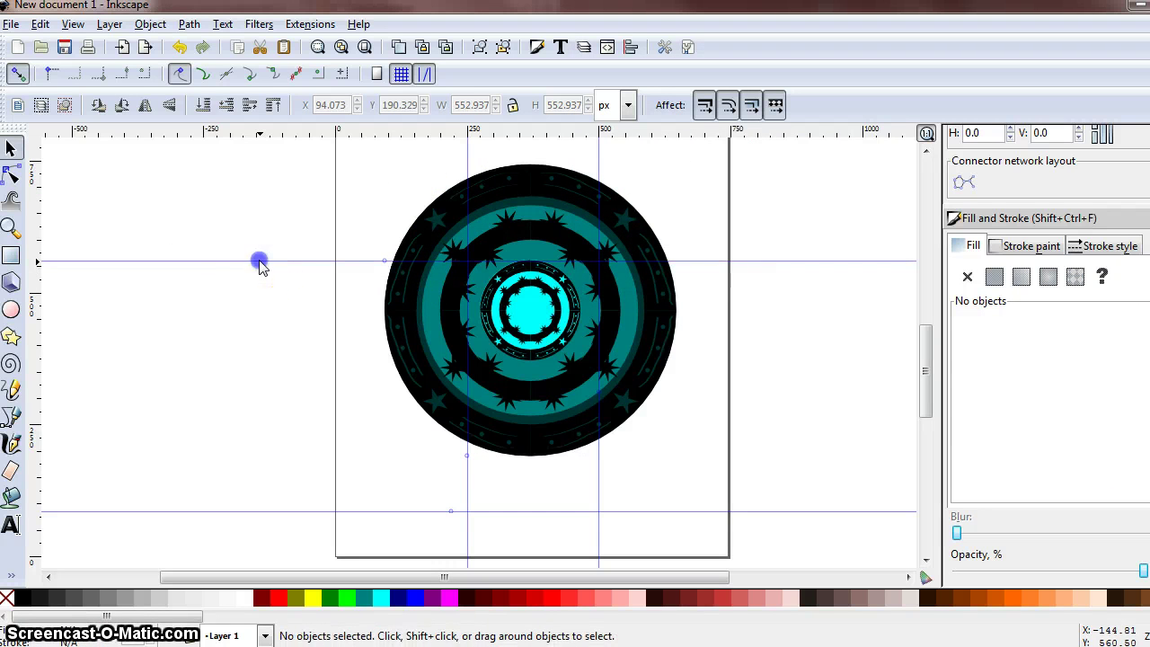
click(259, 263)
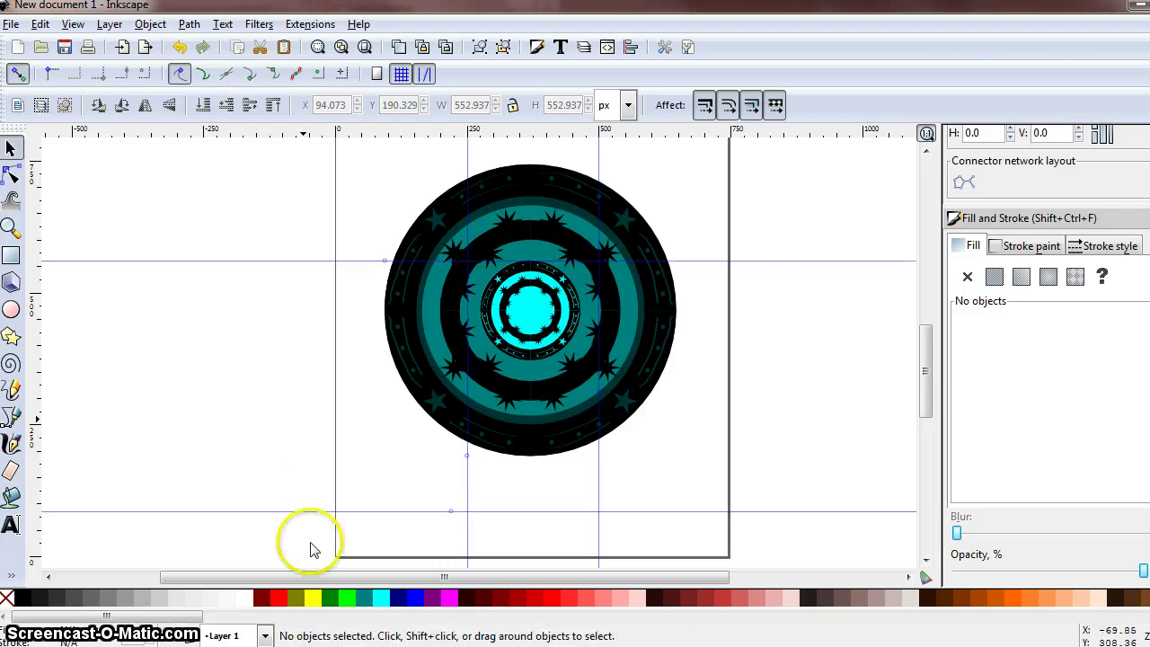
double_click(384, 261)
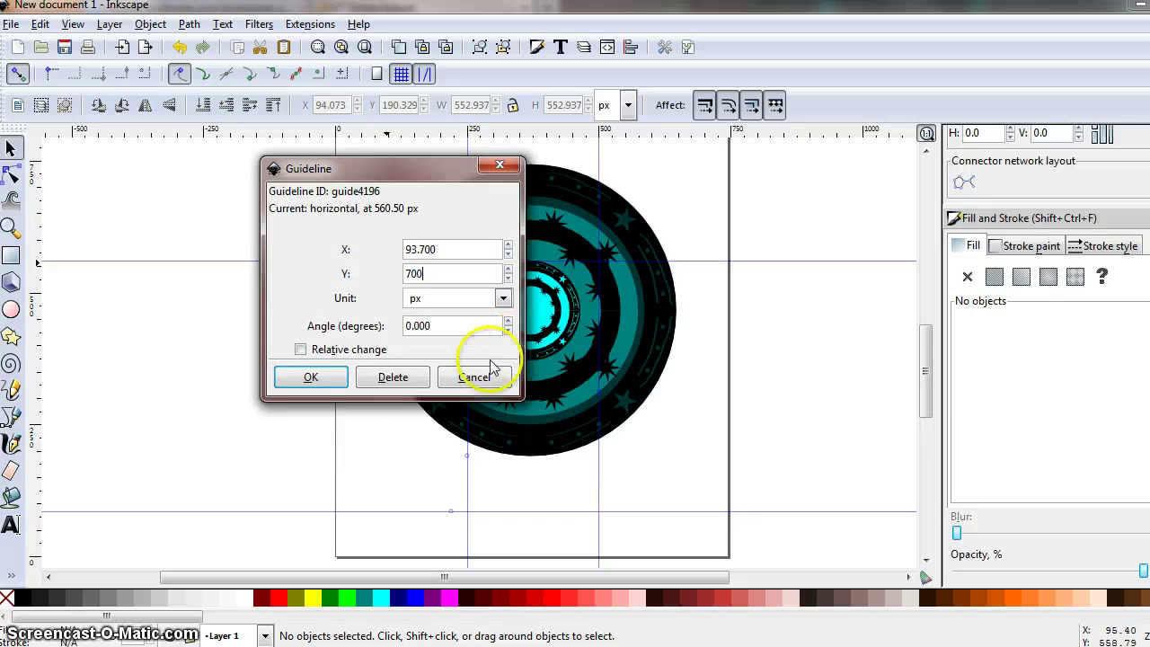
text(700)
click(311, 377)
- Set the lower horizontal guide's Y position to 350 px
click(450, 512)
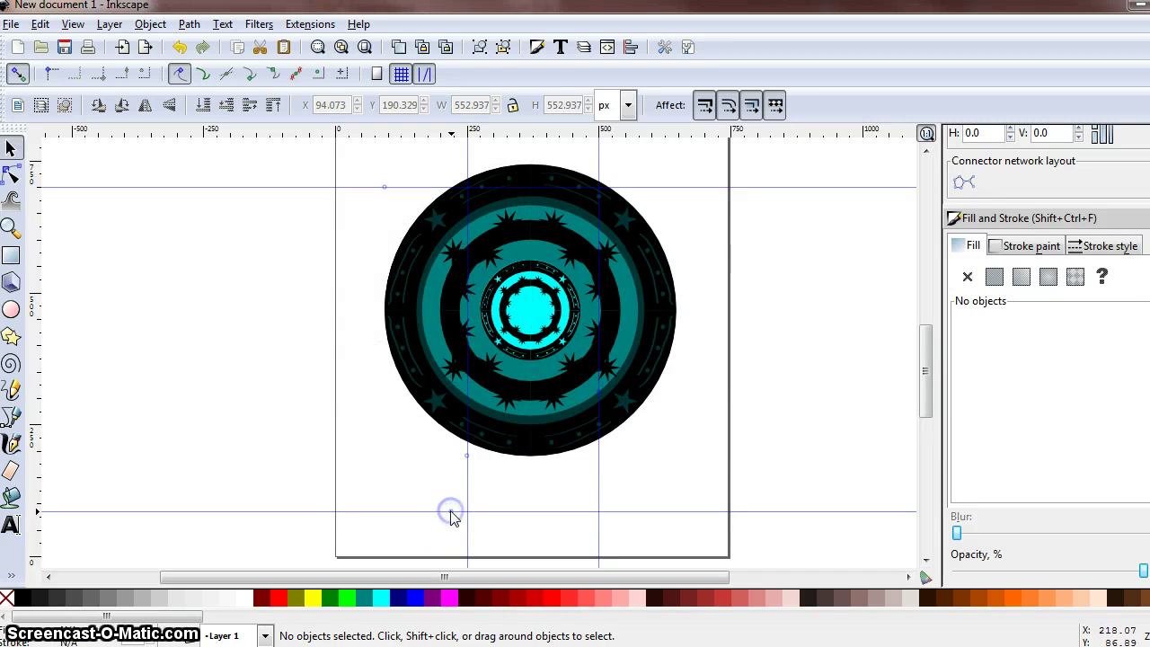
double_click(450, 512)
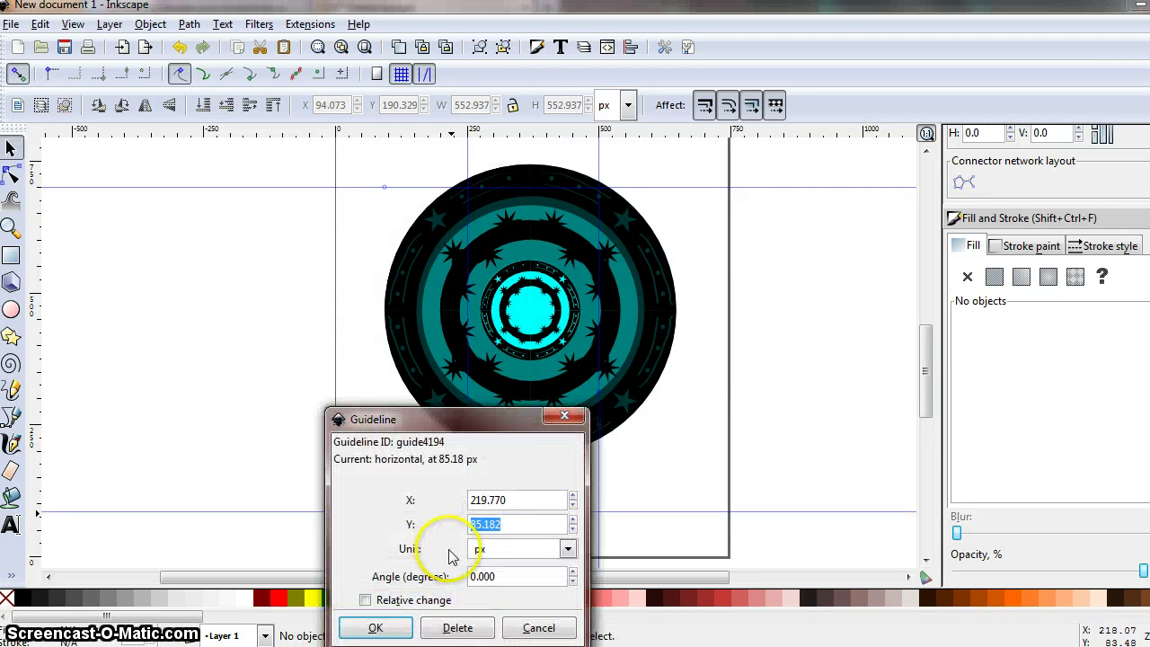
text(350)
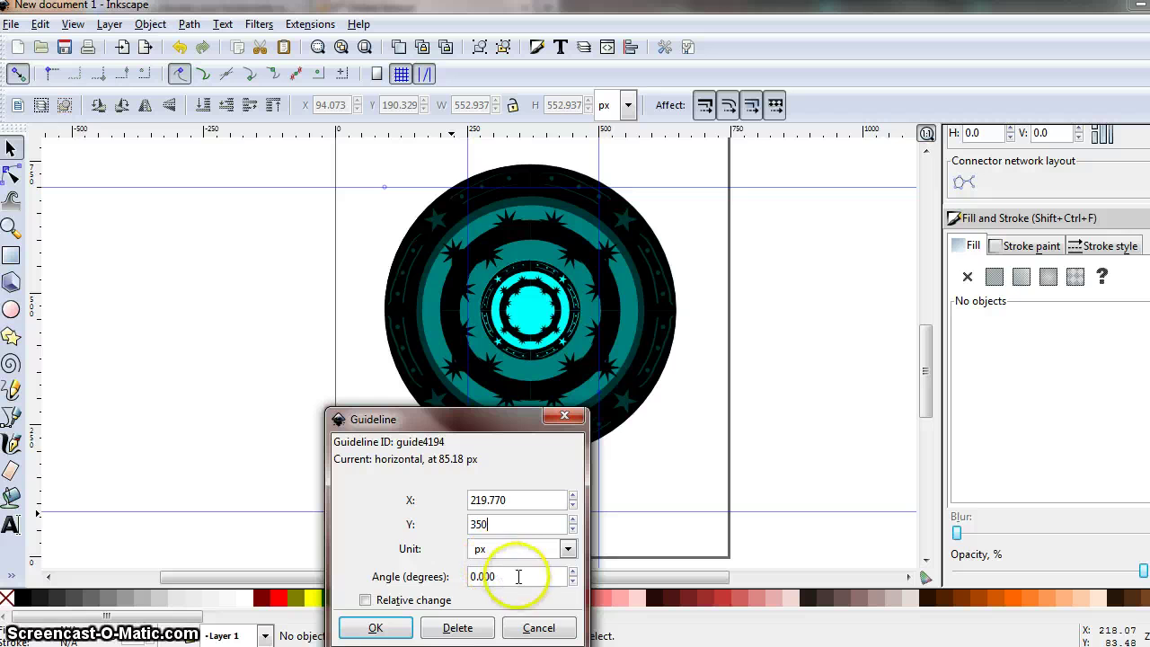
click(376, 628)
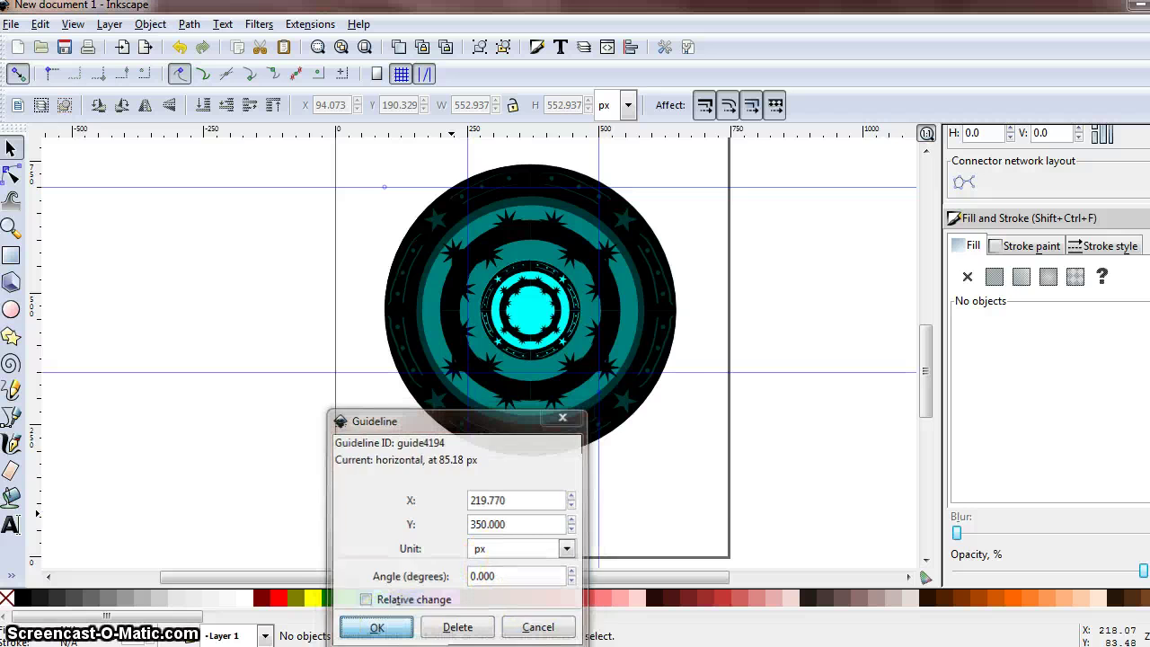
- Select all five objects of the circle design, including the rings and background circles, and group them
click(11, 229)
click(40, 106)
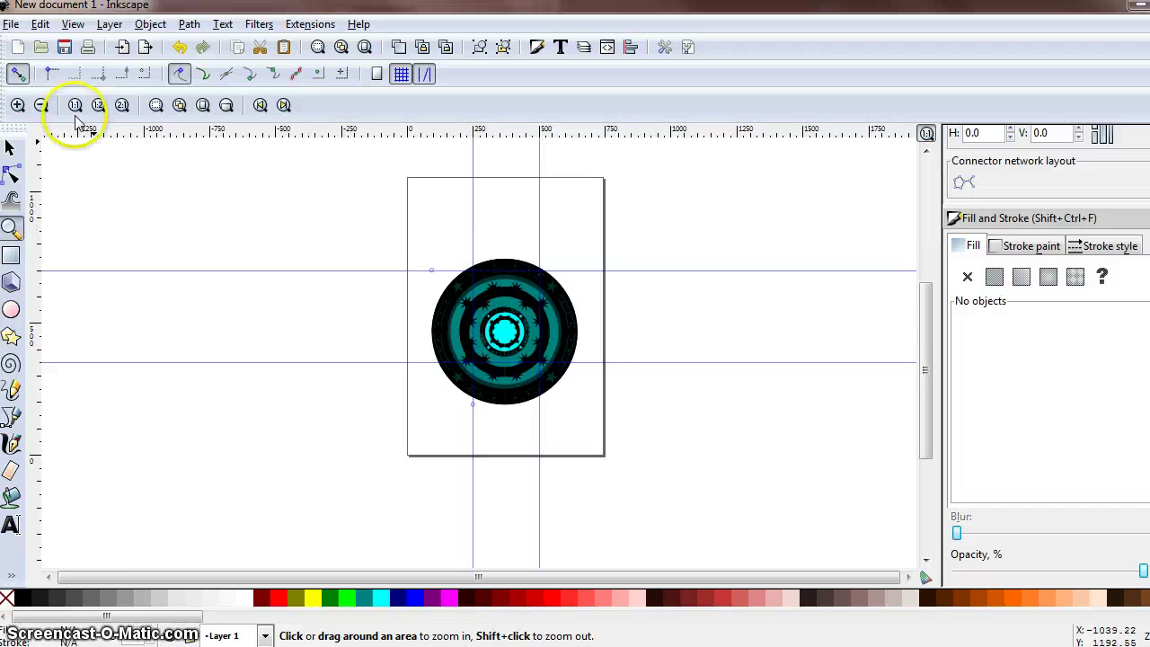
click(13, 148)
drag(432, 242, 612, 446)
drag(373, 225, 662, 449)
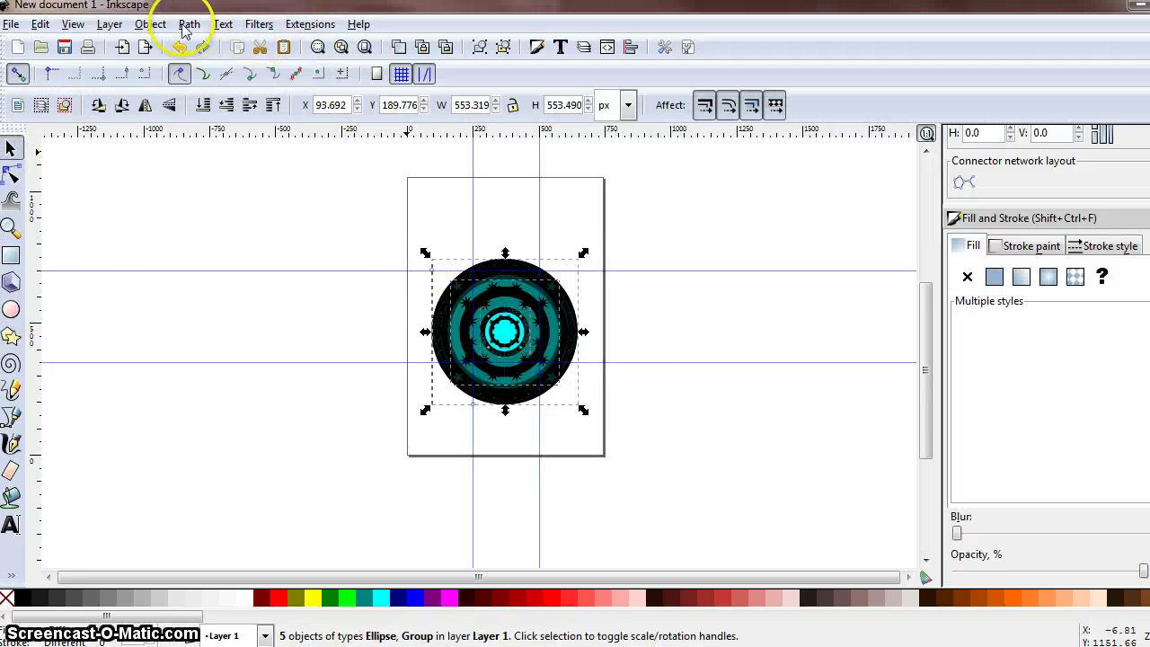
click(147, 26)
click(187, 96)
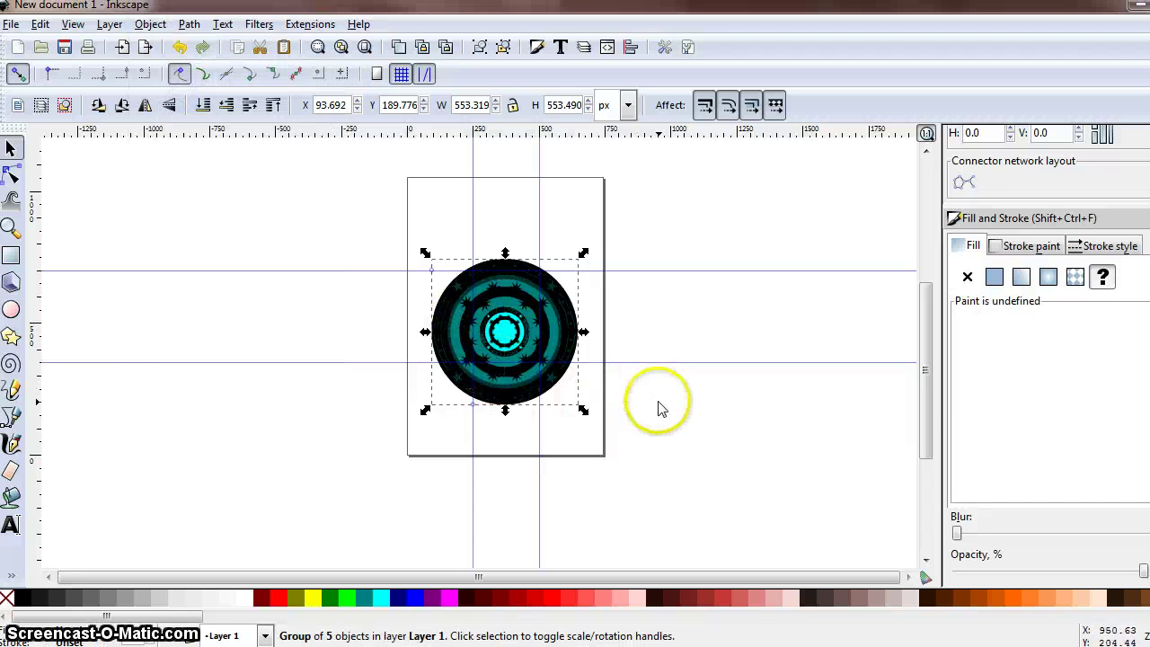
- Paste two copies of the grouped circle design beside the original and move the upper copy to about X 626, Y 510 px
key(ctrl+c)
key(ctrl+v)
key(ctrl+v)
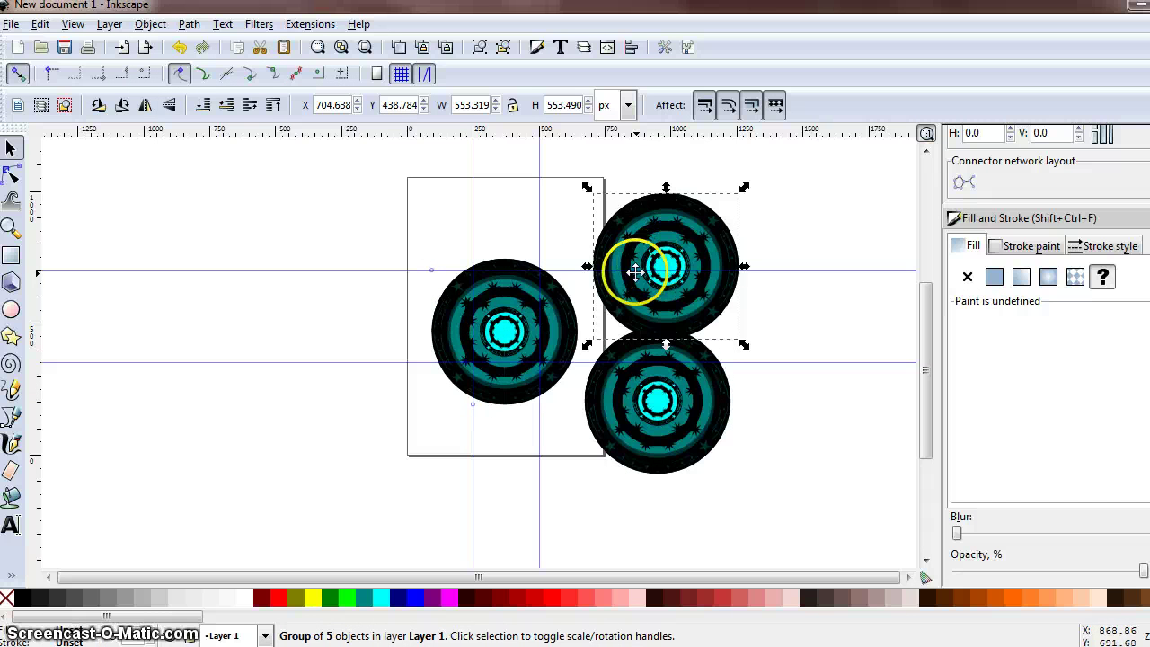
drag(621, 241, 599, 218)
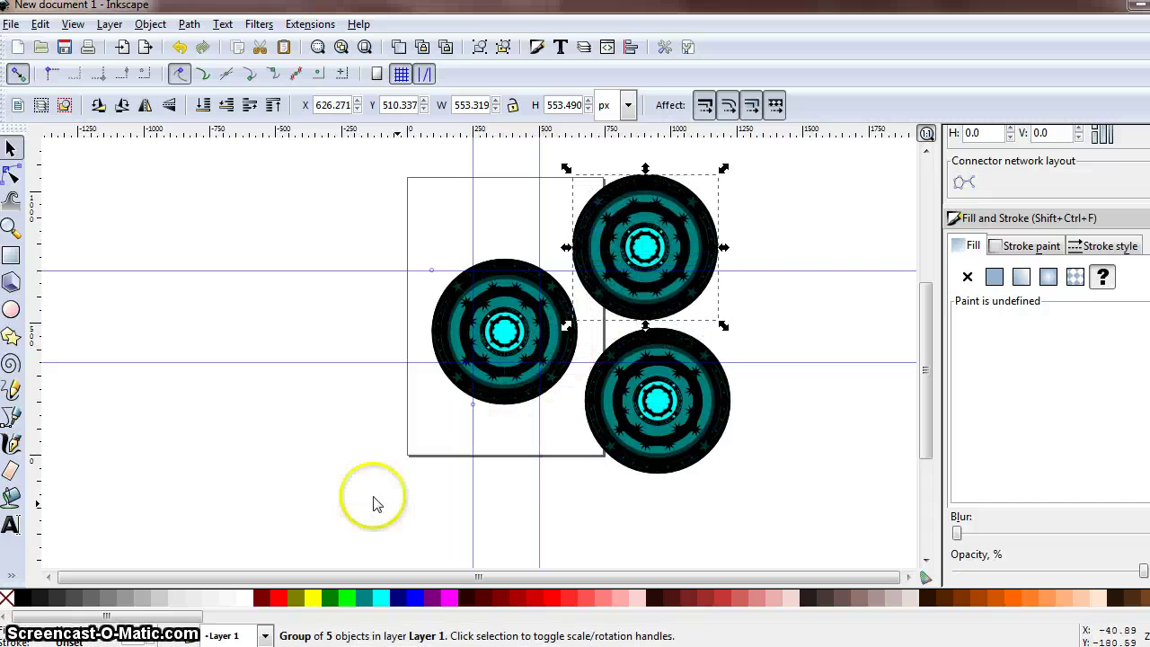
- Shrink the upper copy and move it near the page's top edge, and scale the lower copy to about 386 px wide
click(457, 372)
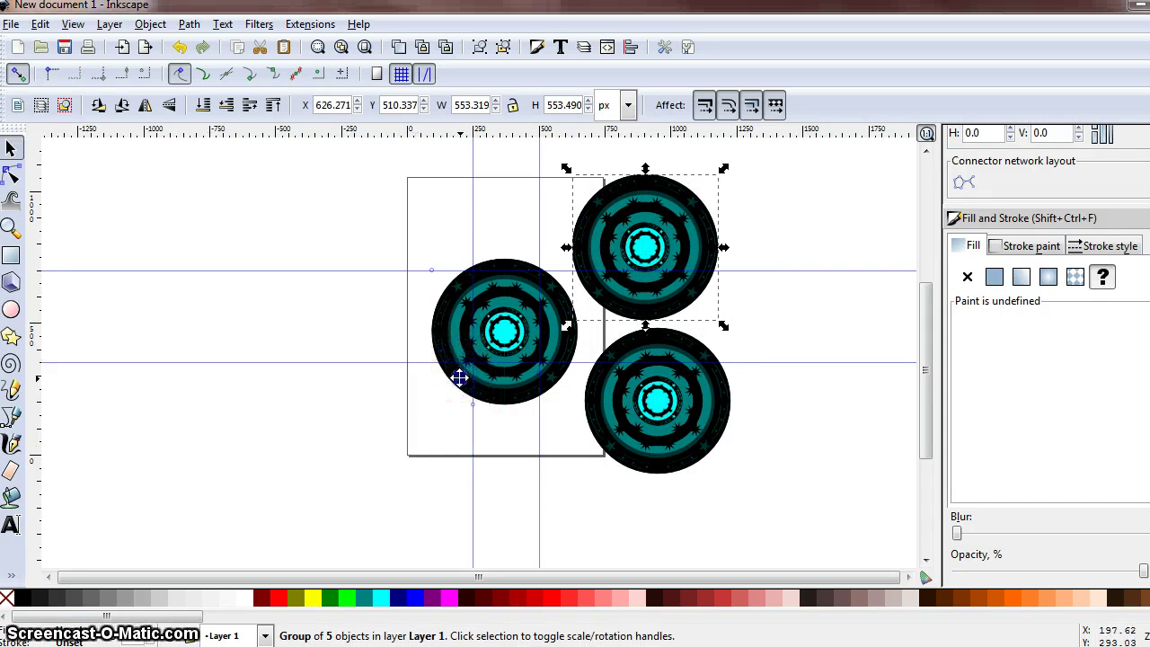
click(673, 264)
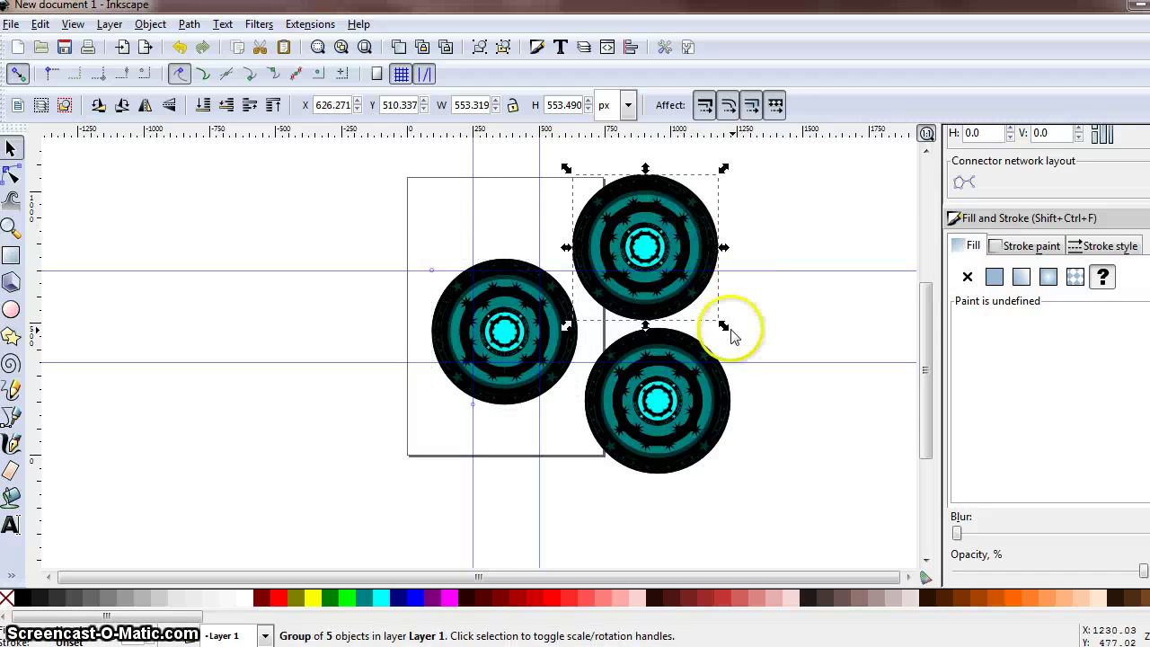
drag(724, 326, 647, 261)
drag(605, 208, 546, 215)
click(661, 406)
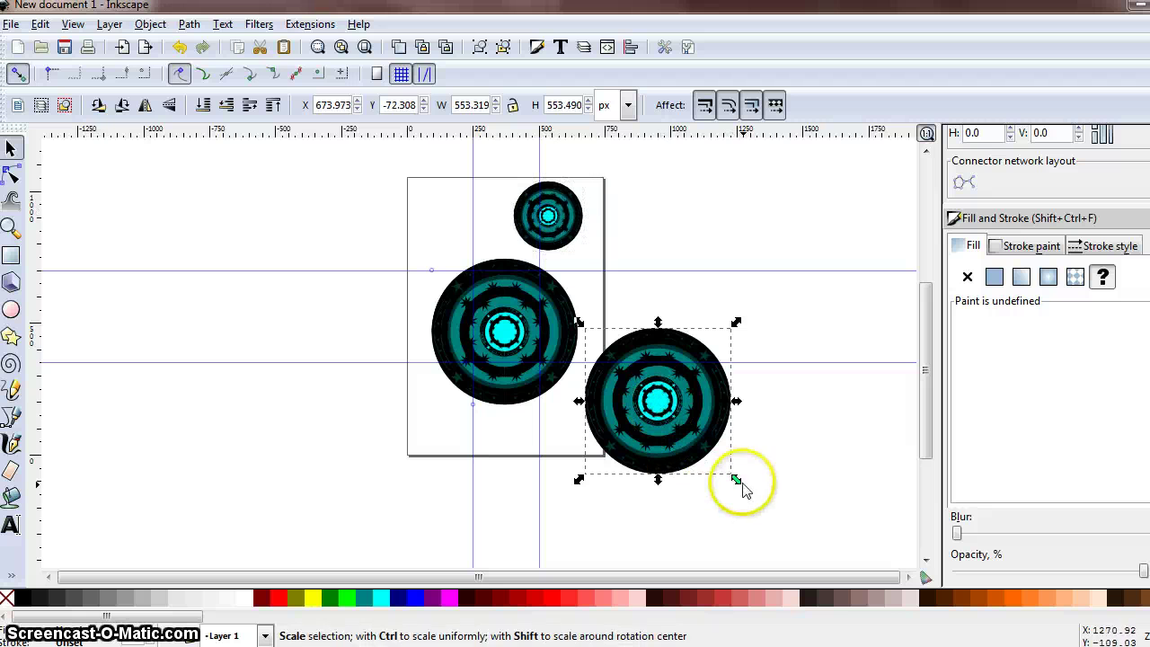
drag(740, 480, 699, 451)
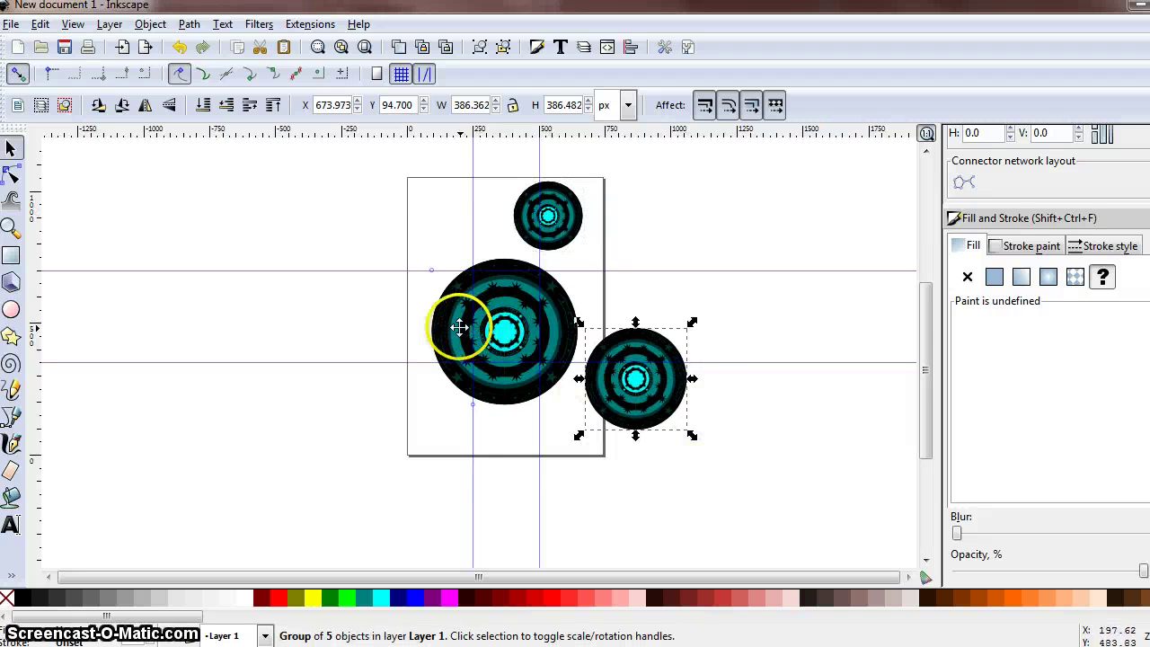
- Scale the original circle group proportionally to about 397 px wide and move it to the page's lower part, about X 103, Y 43 px
click(465, 310)
drag(425, 255, 478, 307)
drag(508, 328, 463, 356)
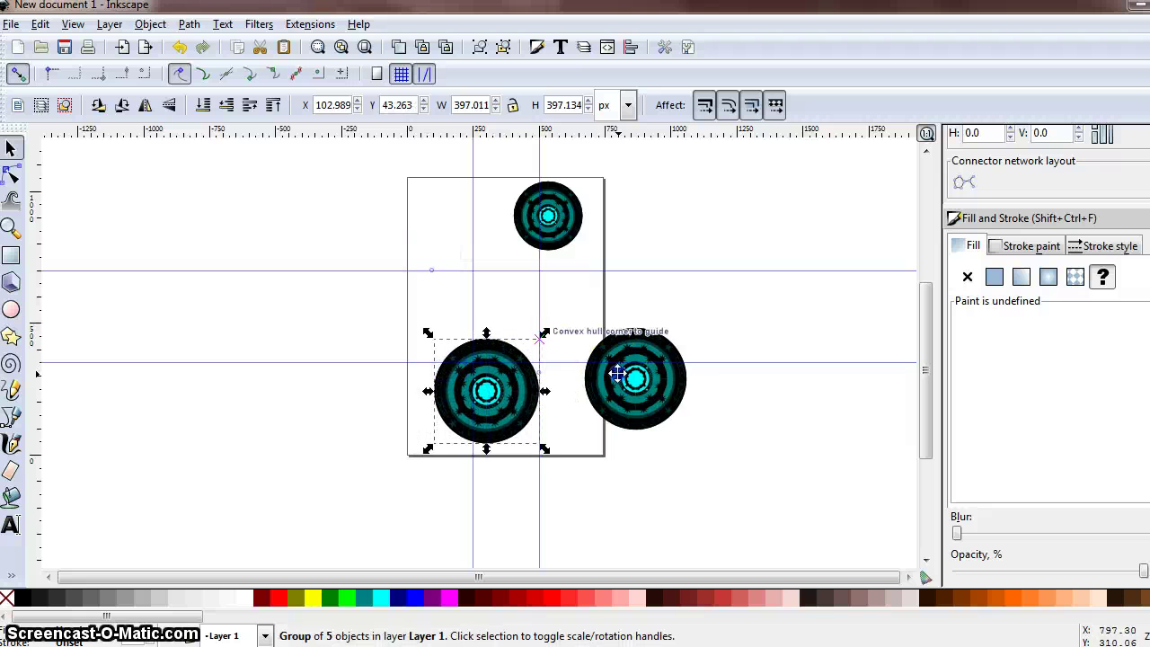
- Scale the copy beside the page to about 308 px wide, move it onto the page, and shift the small upper copy to the left
click(619, 377)
drag(695, 439, 672, 423)
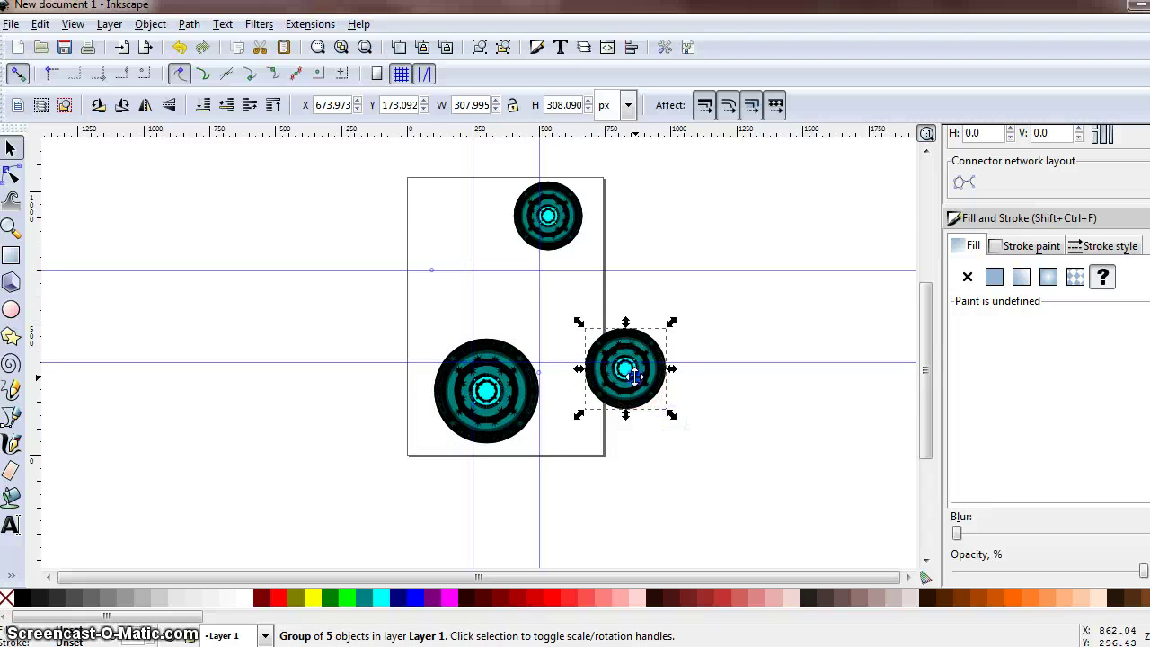
drag(625, 368, 548, 324)
drag(525, 220, 459, 222)
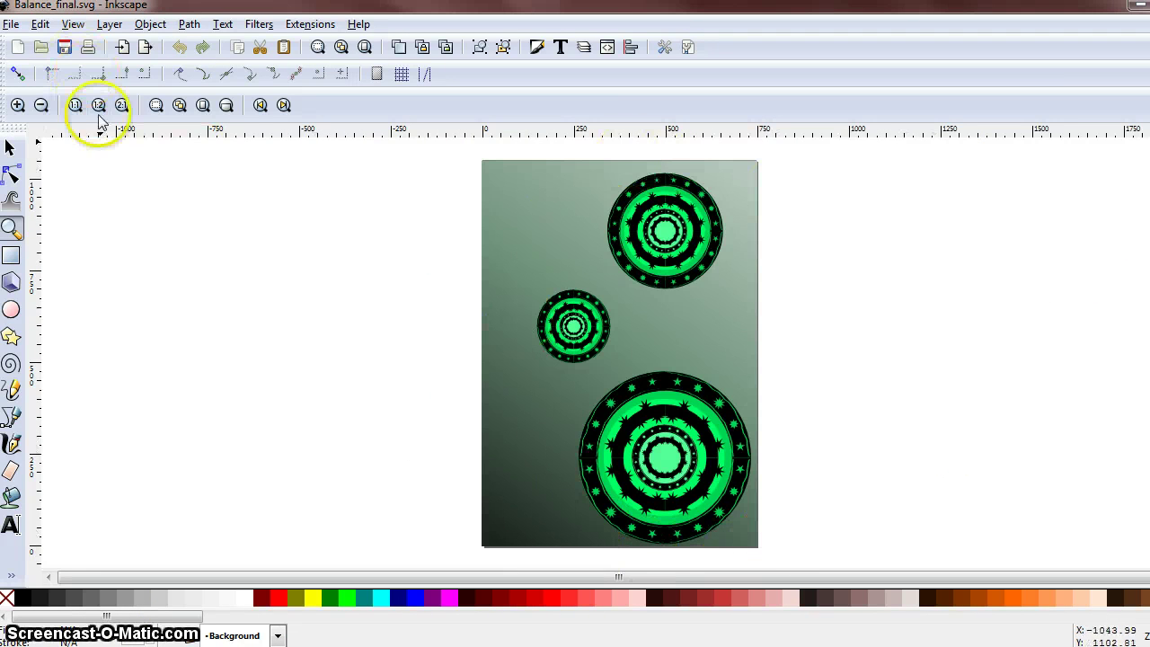
- In Balance_final.svg, show the guides to check how the three circles align with them, and hide the guides again
click(71, 24)
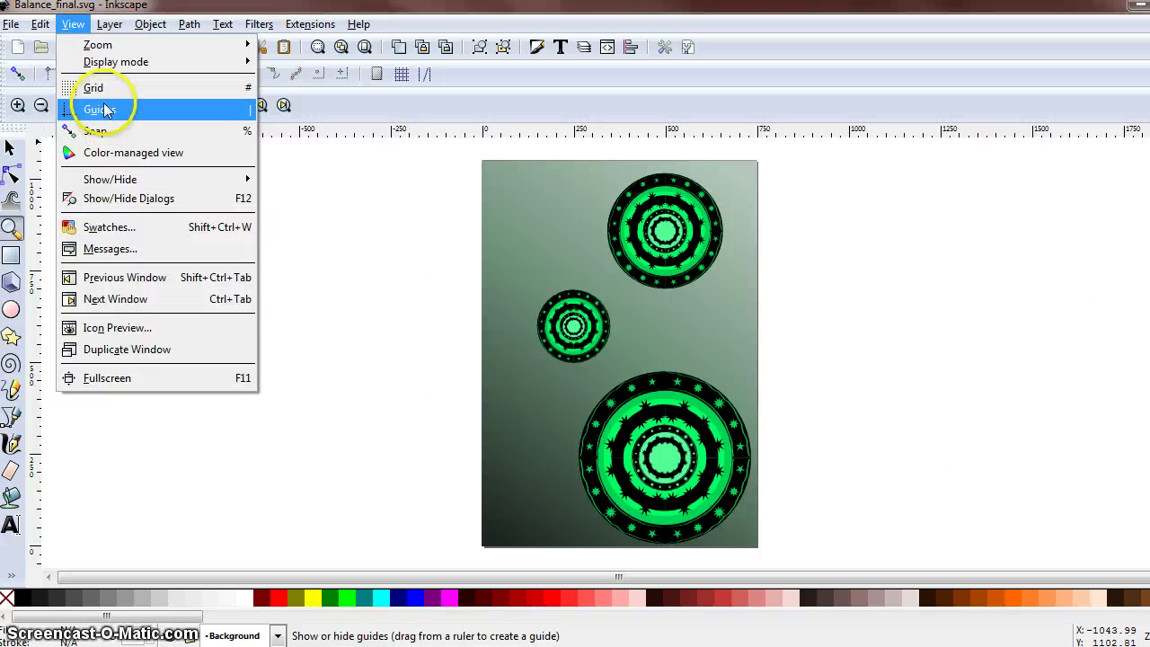
click(99, 109)
click(74, 24)
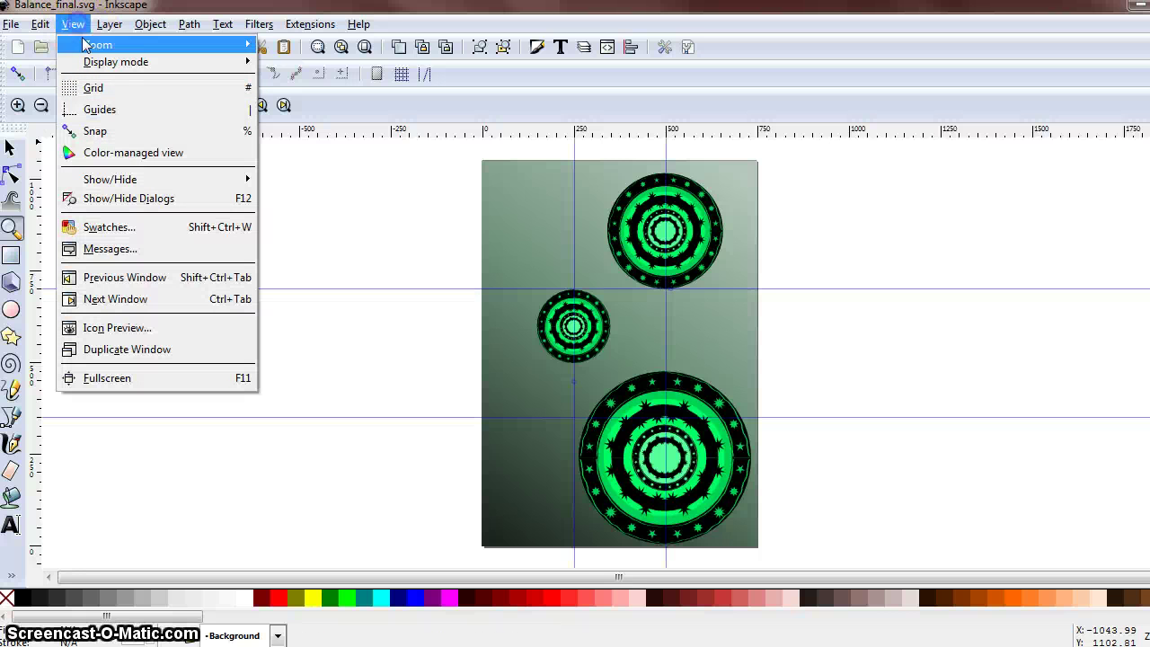
click(99, 109)
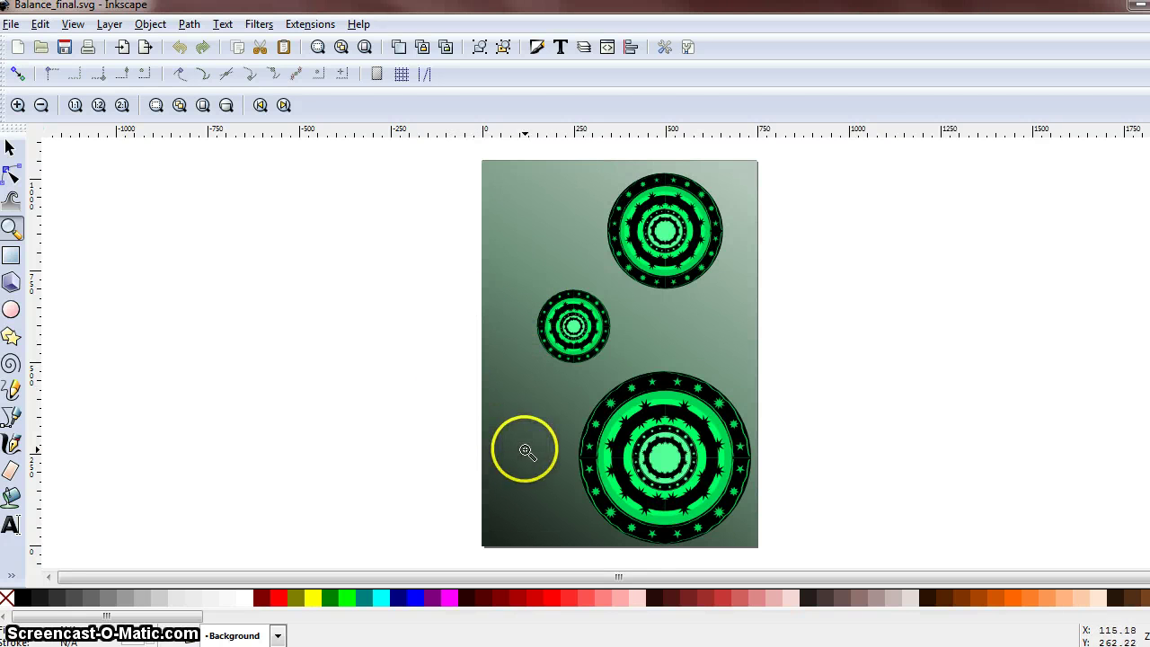
- Select the gradient background rectangle behind the three green circle designs
click(10, 148)
click(523, 455)
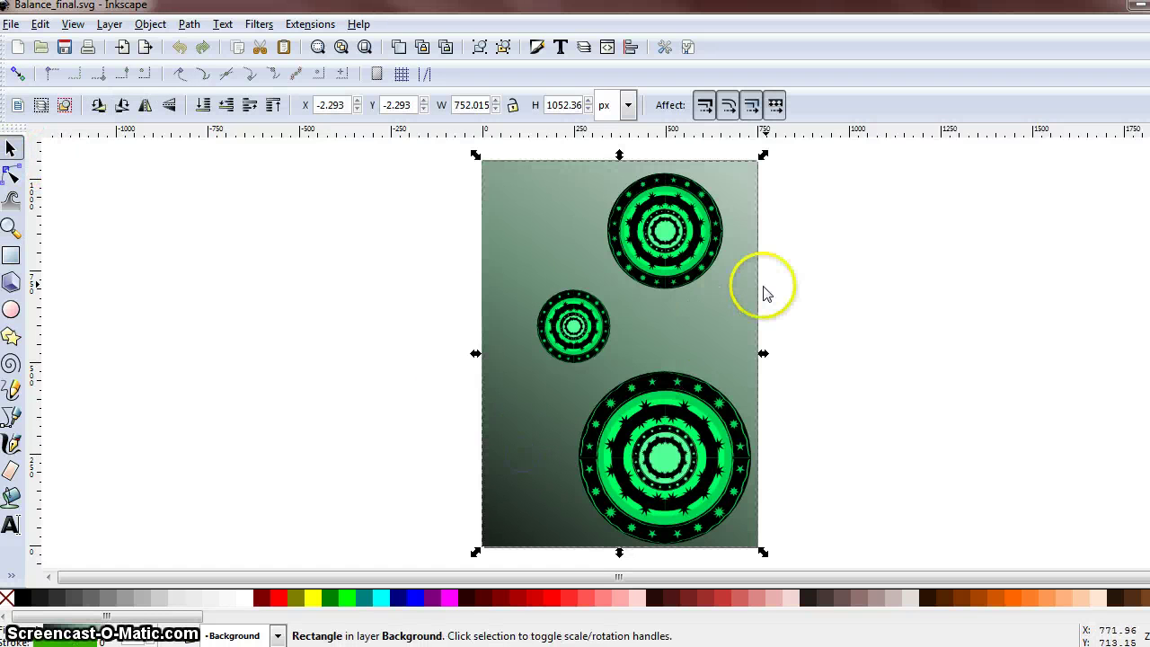